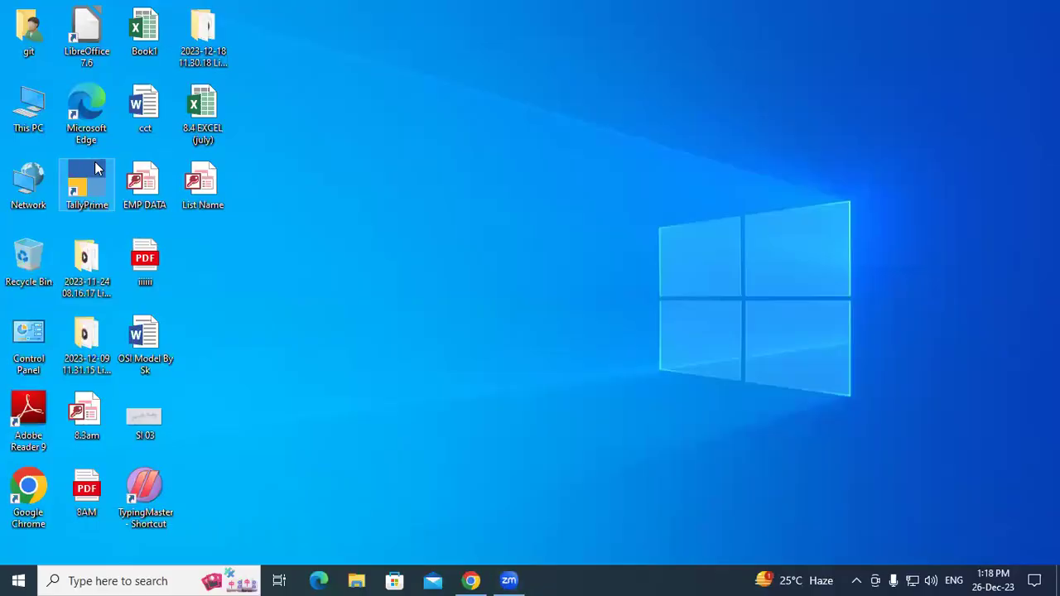
# Launch TallyPrime and continue in educational mode.
pyautogui.rightClick(91, 163)
pyautogui.click(122, 173)
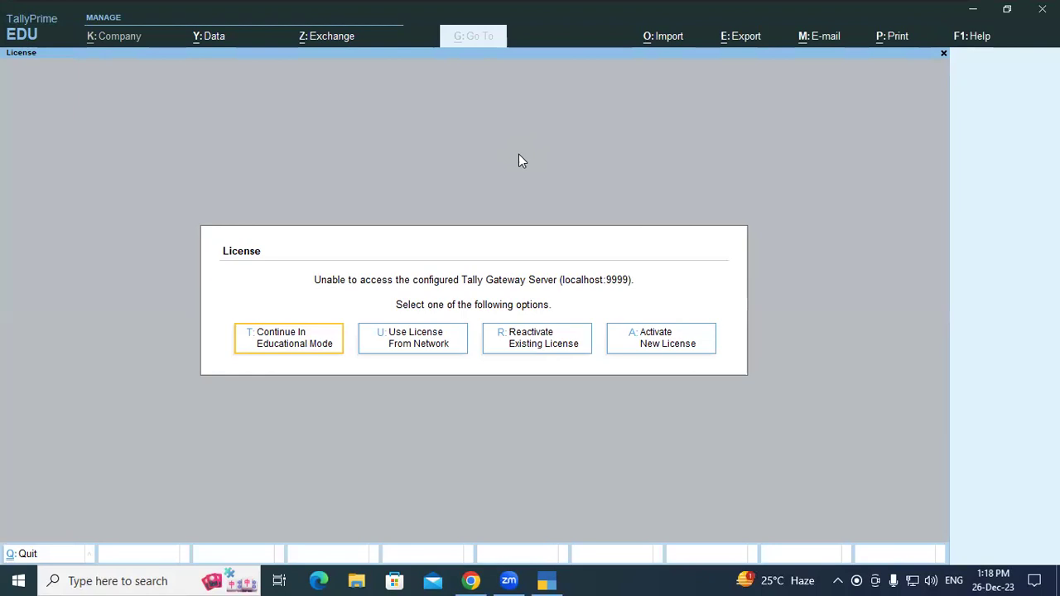
pyautogui.press('Return')
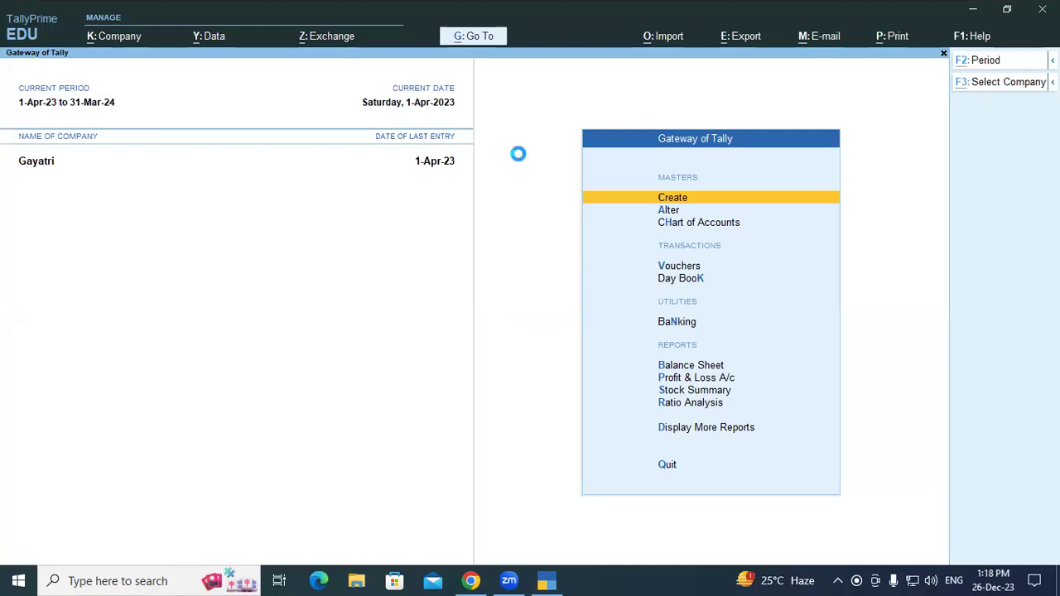
# Start selecting a company and browse the D:\ drive for company data.
pyautogui.press('F3')
pyautogui.press('Up')
pyautogui.press('Up')
pyautogui.press('Up')
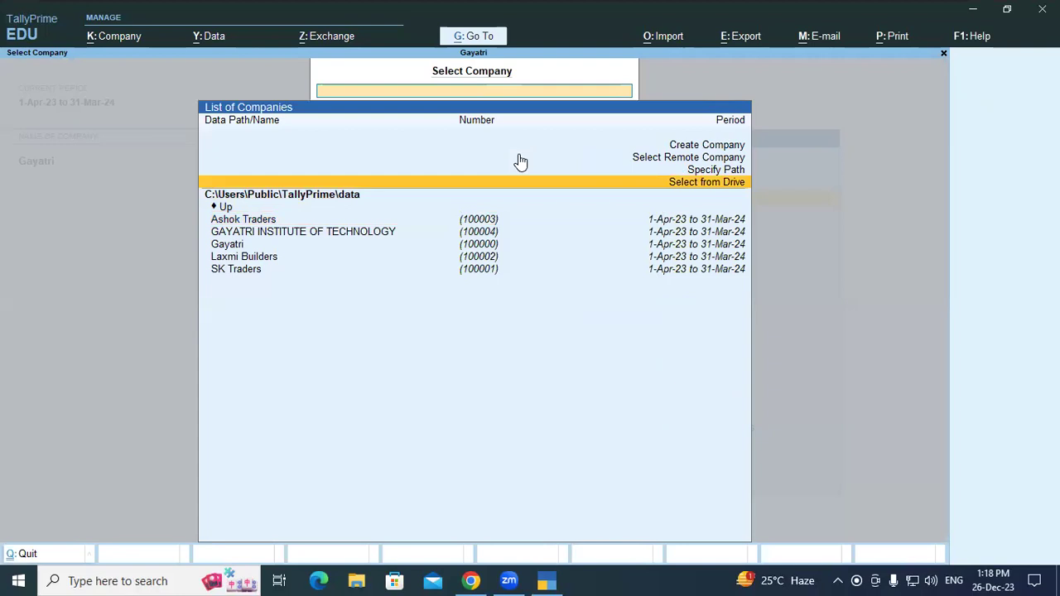
pyautogui.press('Up')
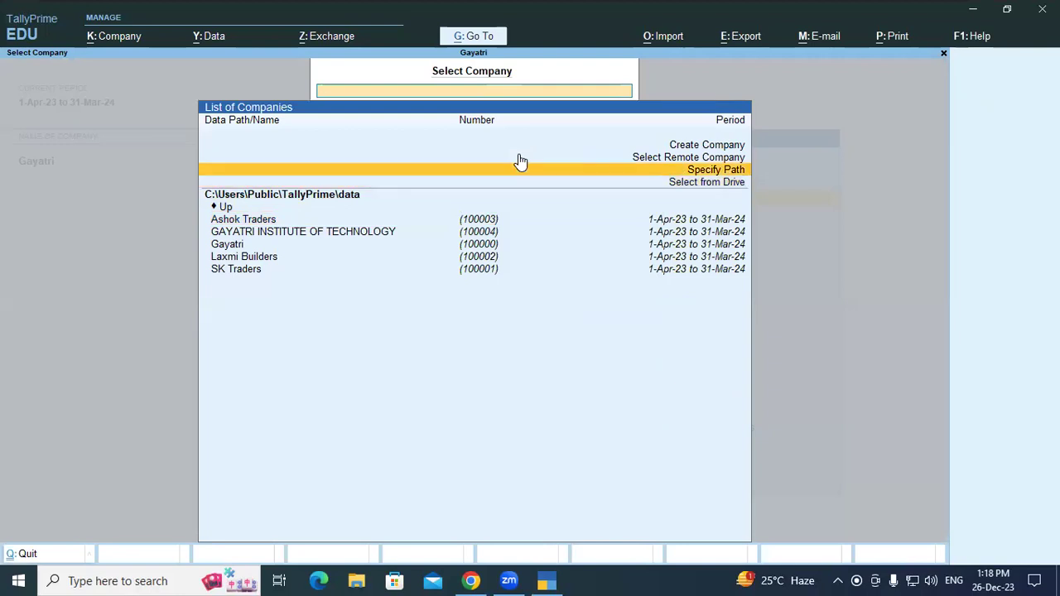
pyautogui.press('Down')
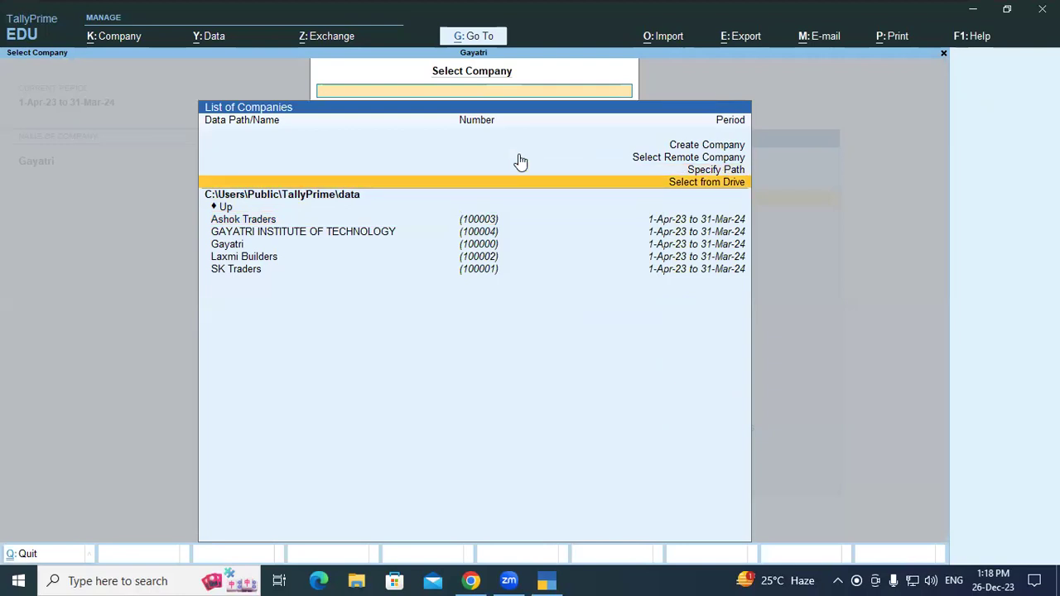
pyautogui.press('Return')
pyautogui.press('Down')
pyautogui.press('Return')
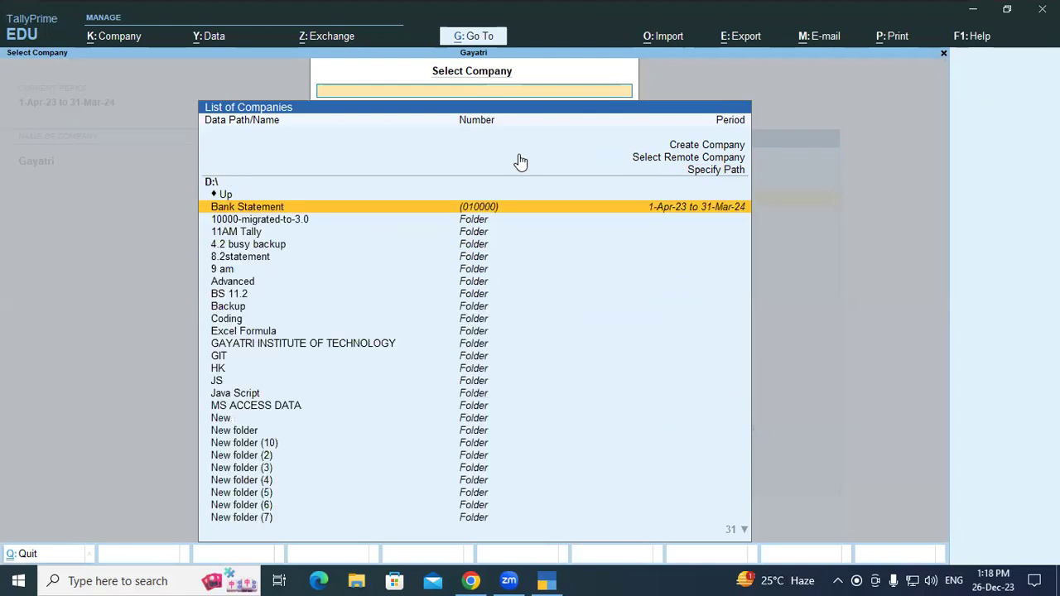
# Load the company Sri Devi International from the Advanced folder.
pyautogui.press('Down')
pyautogui.press('Down')
pyautogui.press('Down')
pyautogui.press('Down')
pyautogui.press('Down')
pyautogui.press('Down')
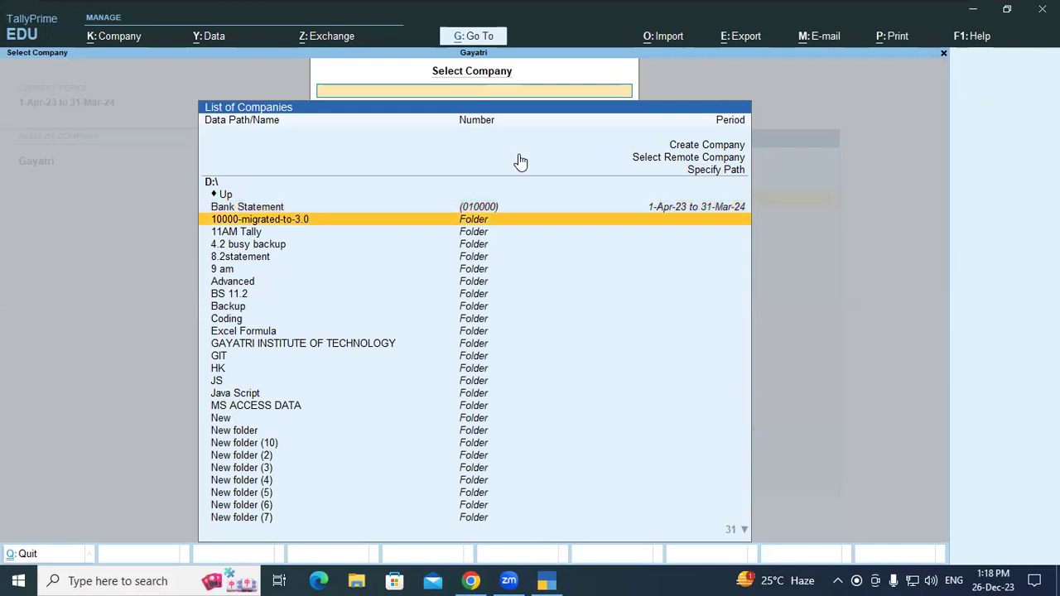
pyautogui.press('Return')
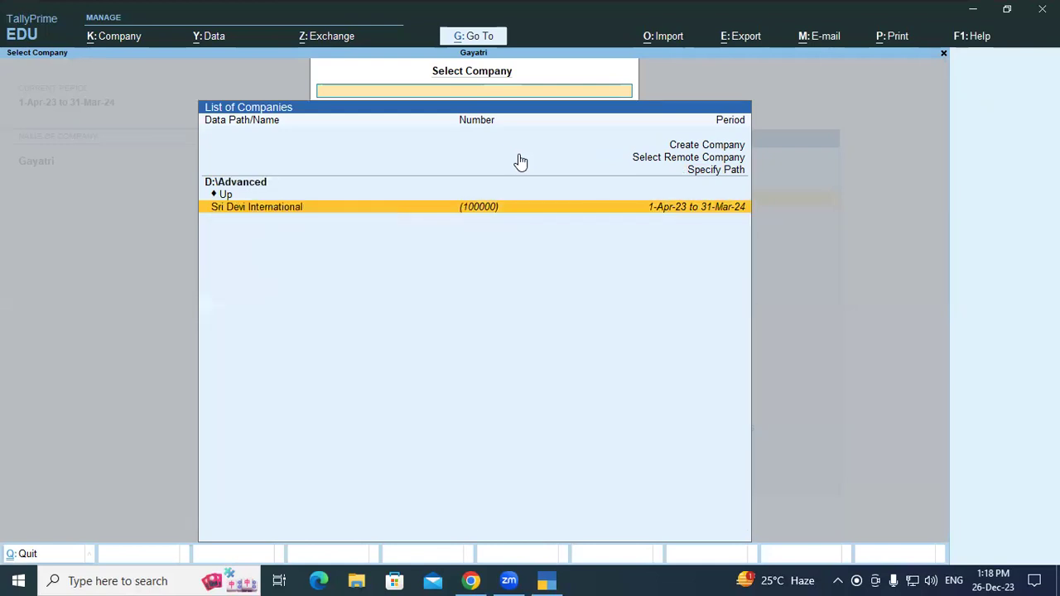
pyautogui.press('Return')
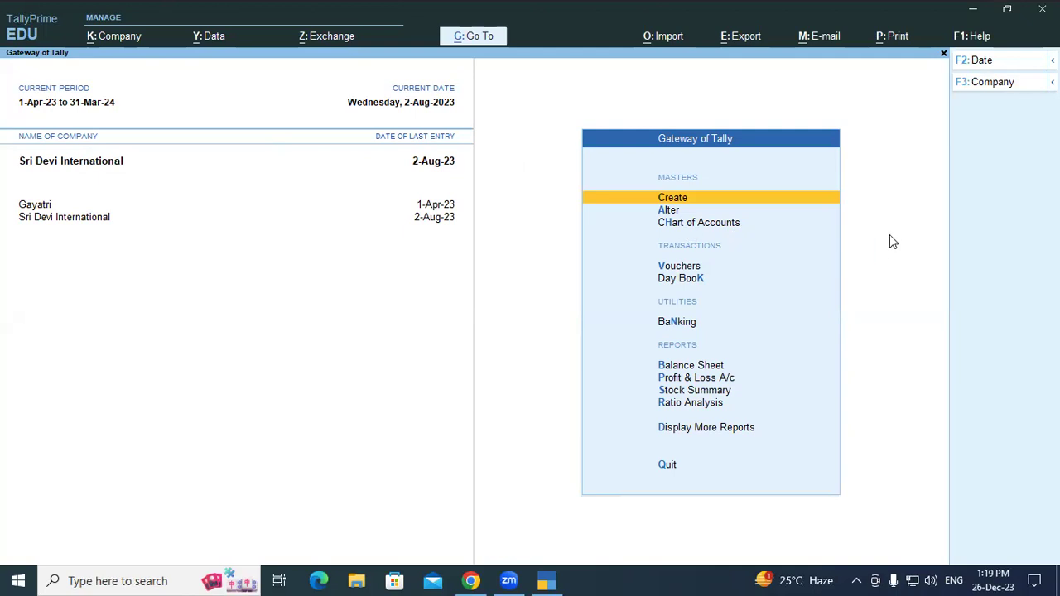
pyautogui.press('Down')
pyautogui.press('Down')
pyautogui.press('Down')
pyautogui.press('Down')
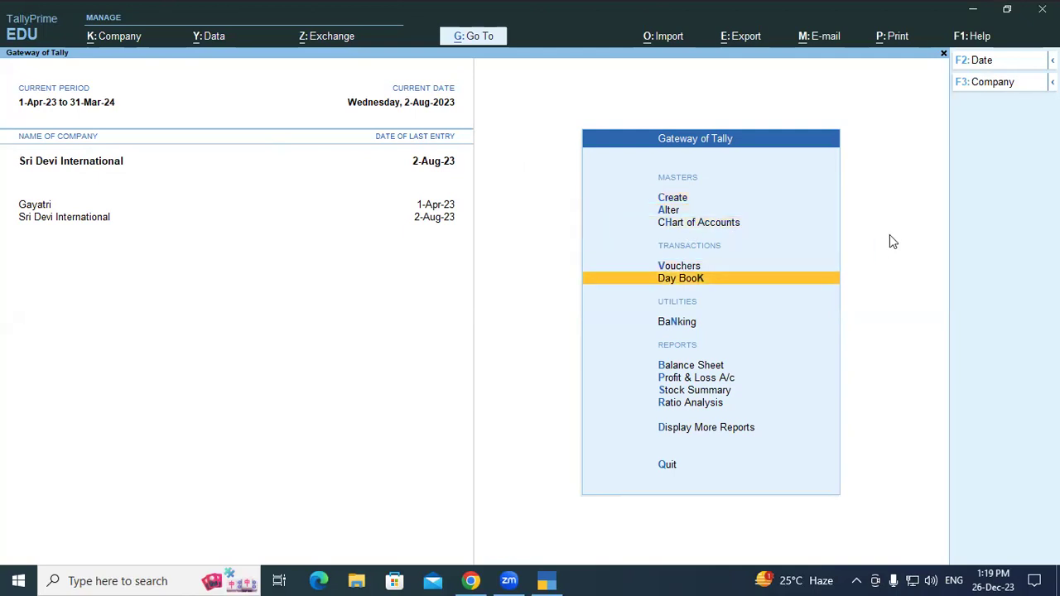
pyautogui.press('Down')
pyautogui.press('Down')
pyautogui.press('Down')
pyautogui.press('Down')
pyautogui.press('Down')
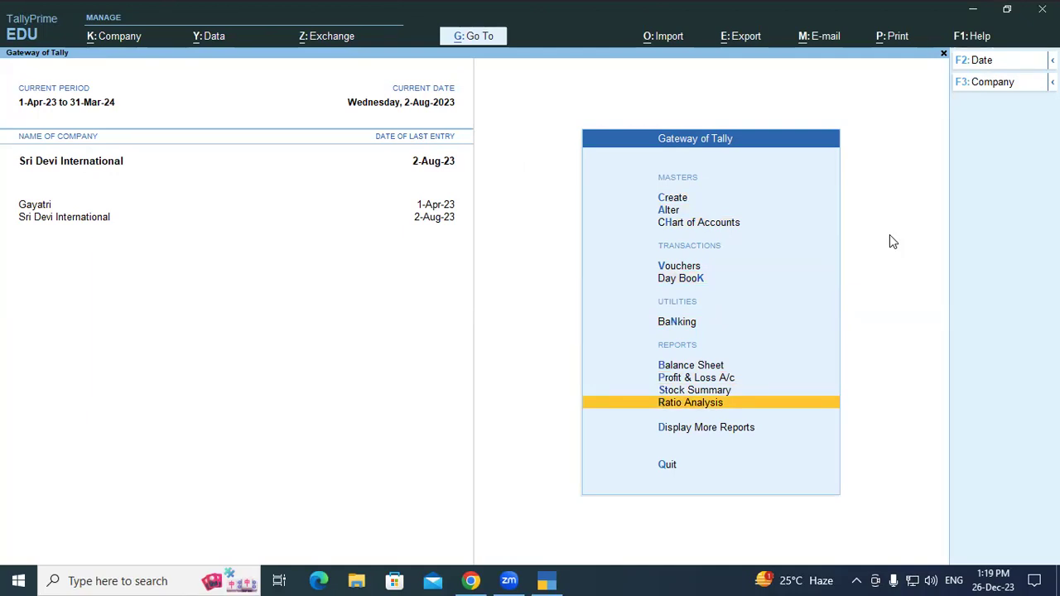
pyautogui.press('Up')
pyautogui.press('Up')
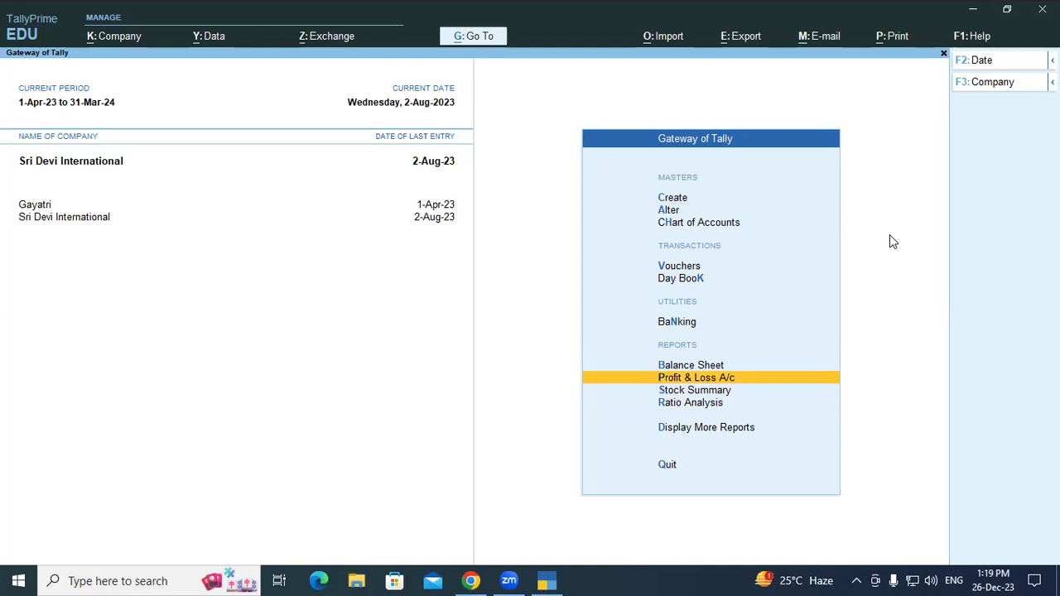
pyautogui.press('Up')
pyautogui.press('Up')
pyautogui.press('Up')
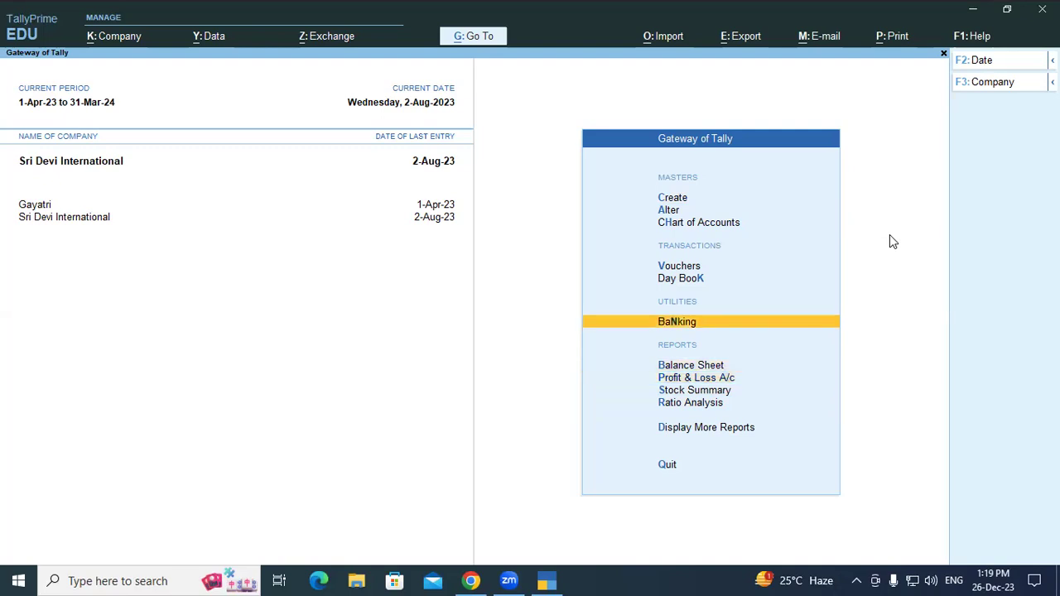
# View the Mena Electronics sales voucher in the Day Book and return to the Gateway of Tally without changing it.
pyautogui.press('Return')
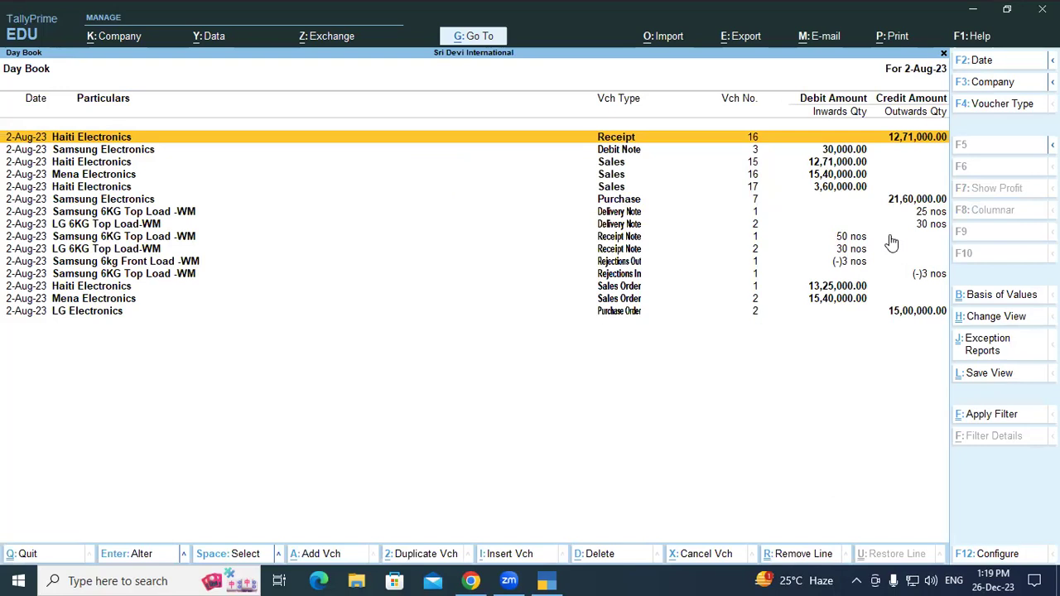
pyautogui.press('Down')
pyautogui.press('Down')
pyautogui.press('Down')
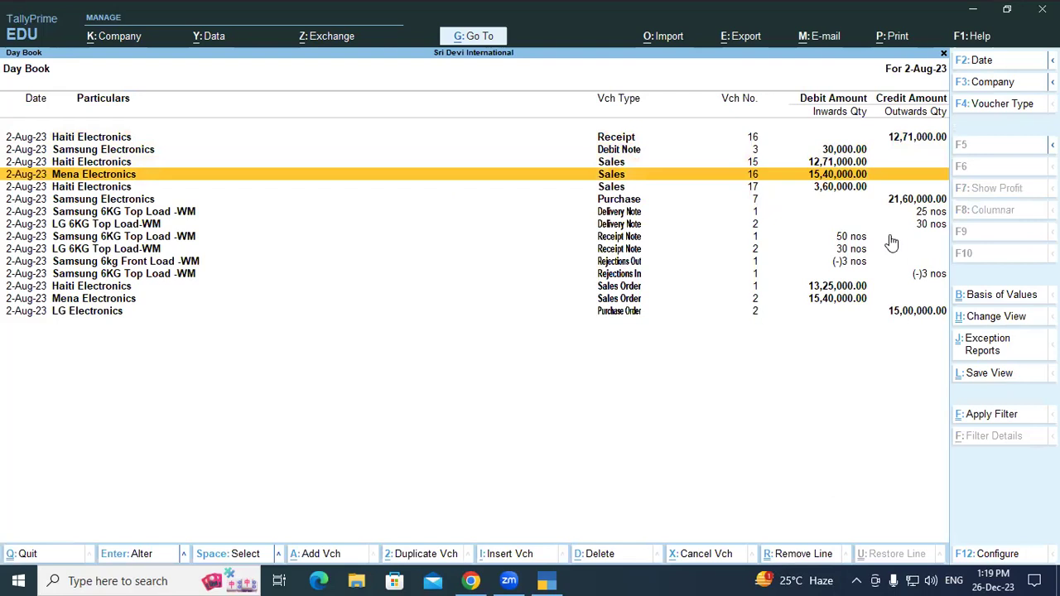
pyautogui.press('Return')
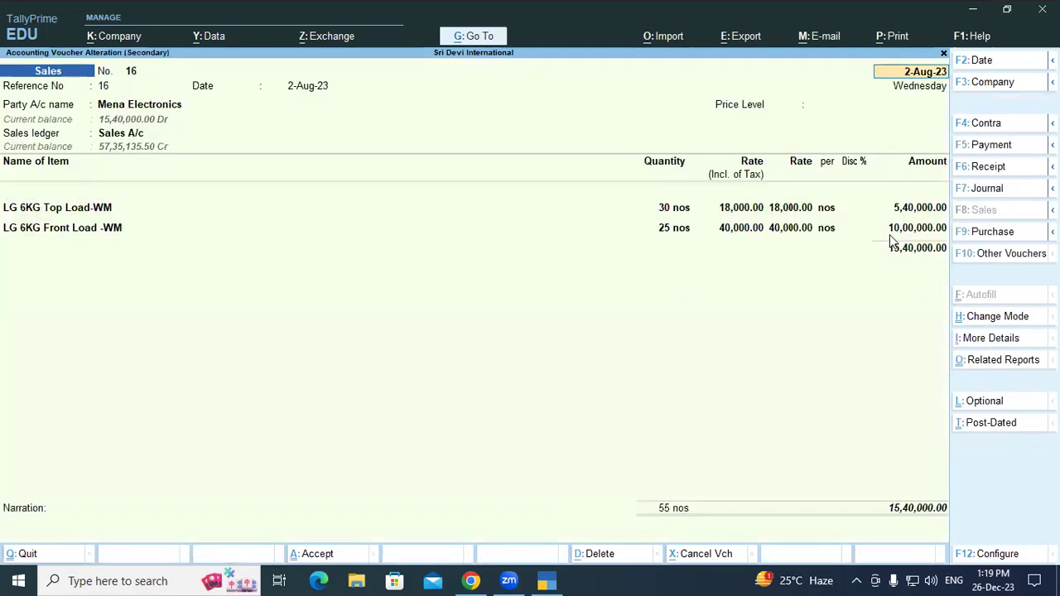
pyautogui.press('BackSpace')
pyautogui.press('Escape')
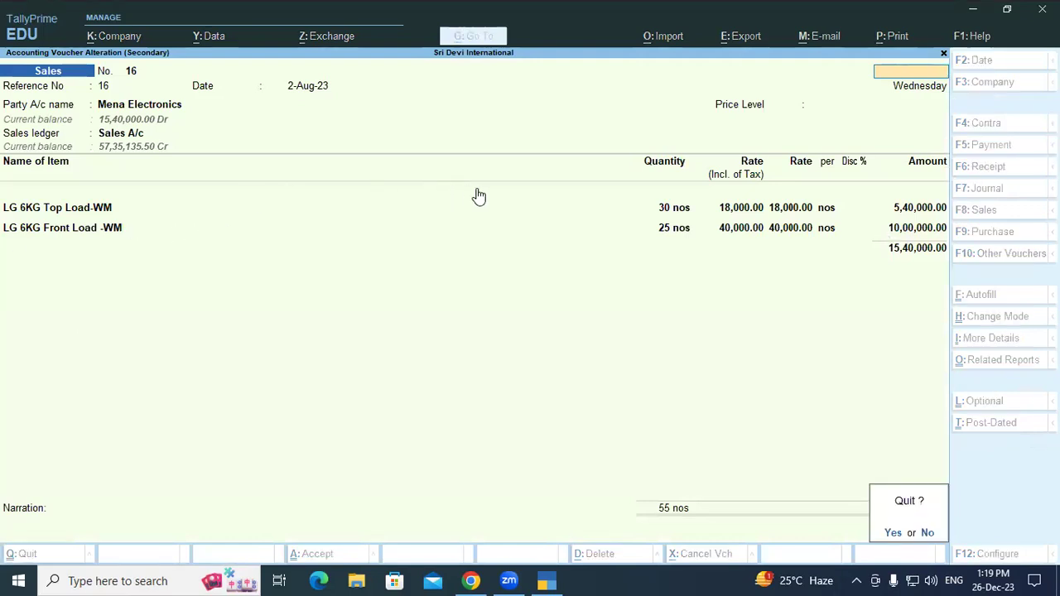
pyautogui.press('y')
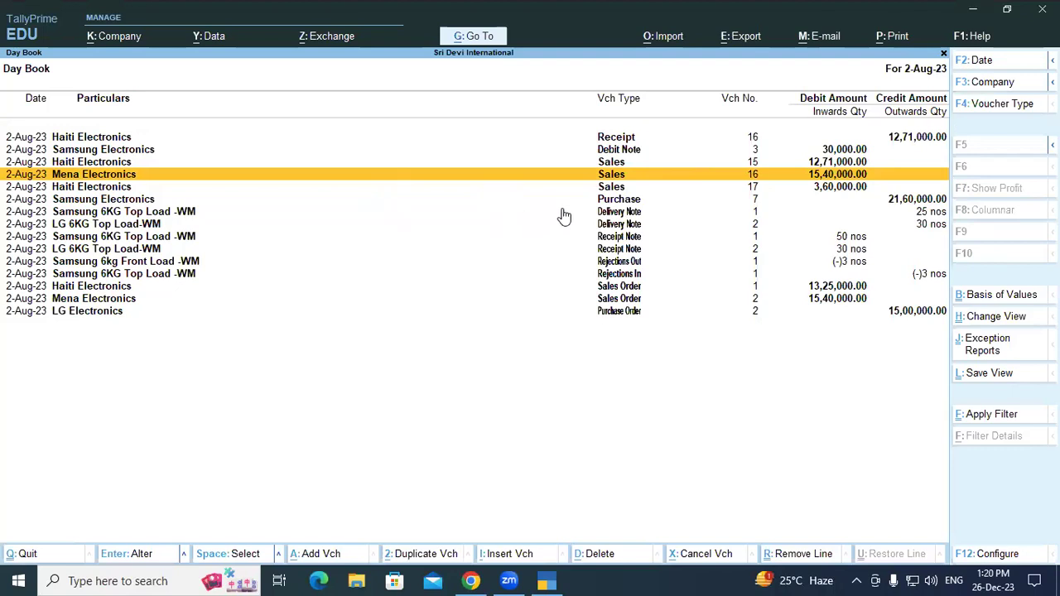
pyautogui.press('Escape')
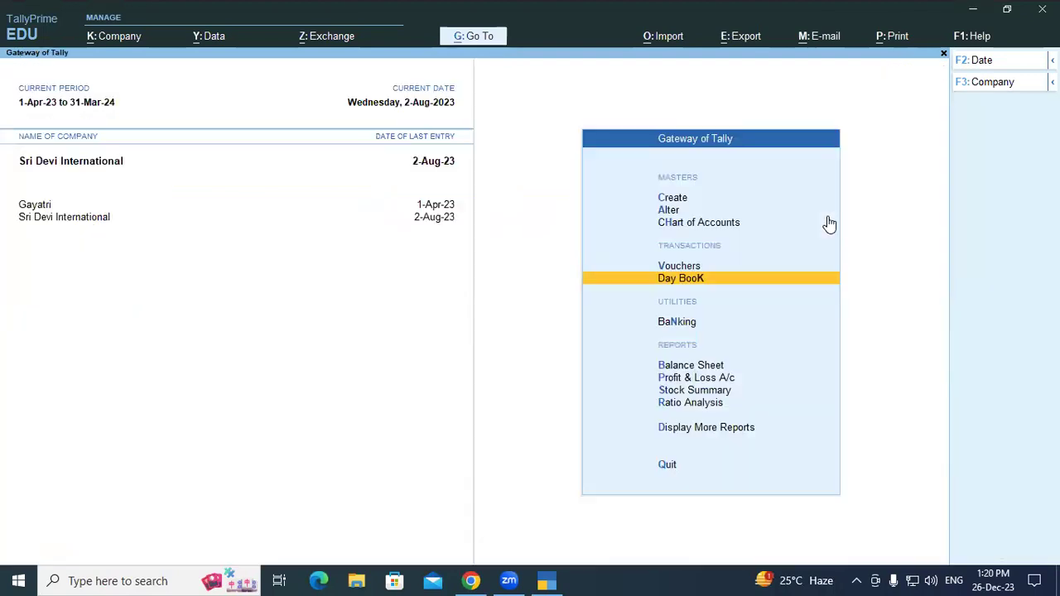
pyautogui.press('Escape')
pyautogui.press('n')
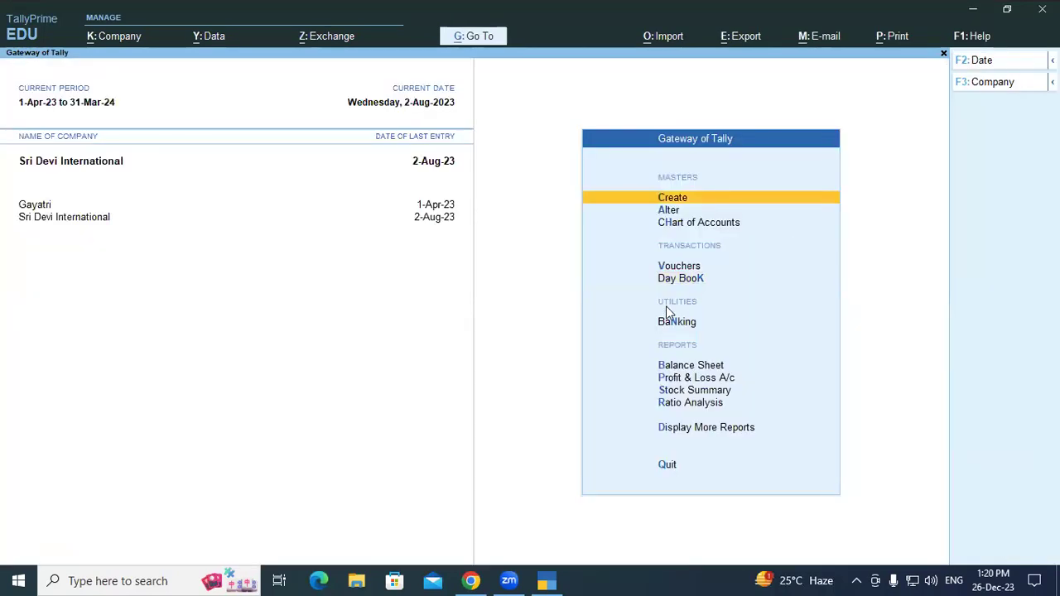
pyautogui.press('Down')
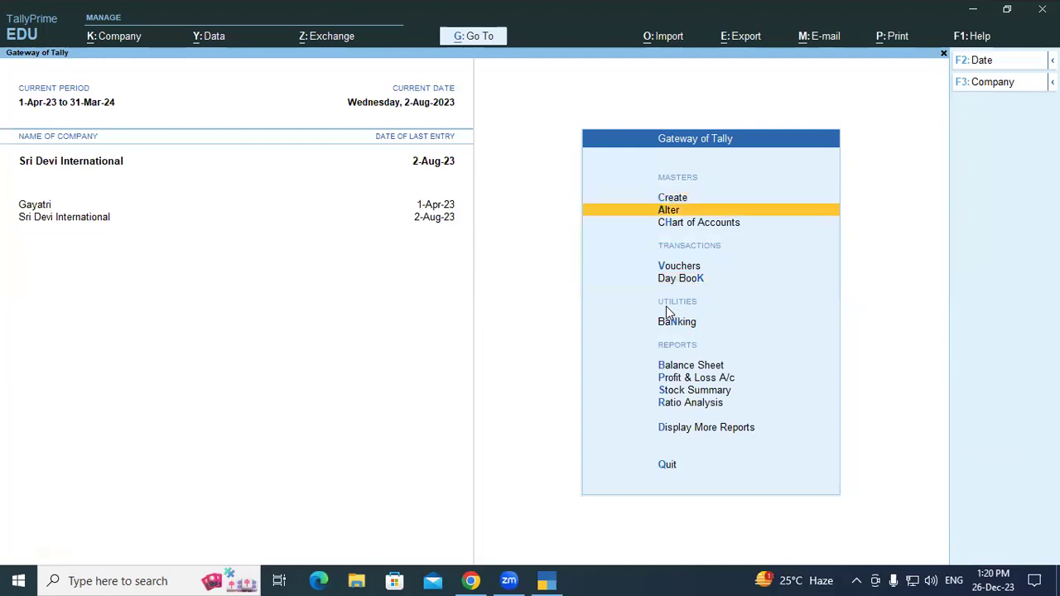
pyautogui.press('Down')
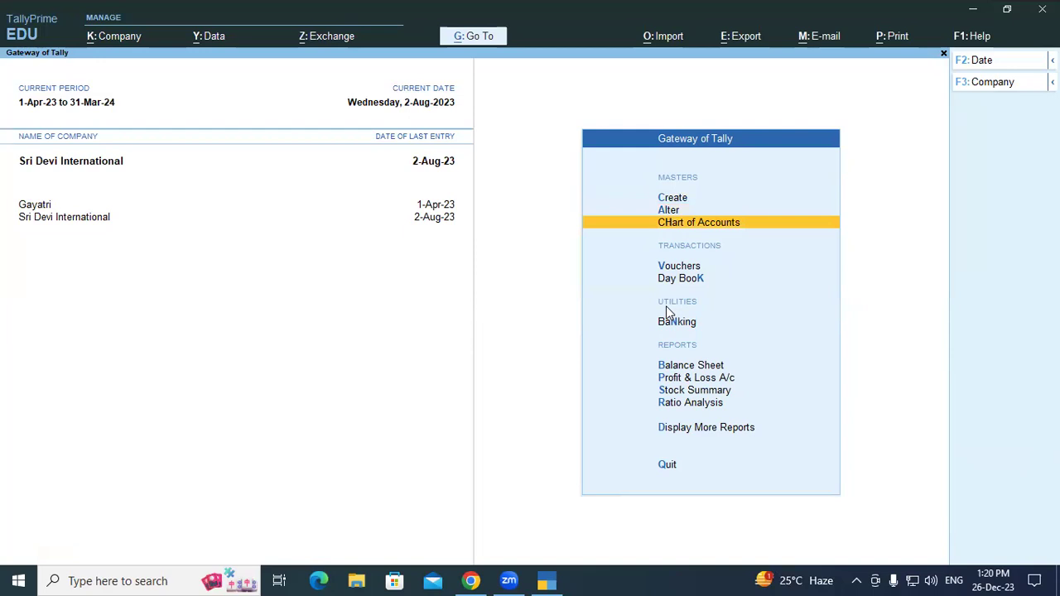
pyautogui.press('Up')
pyautogui.press('Up')
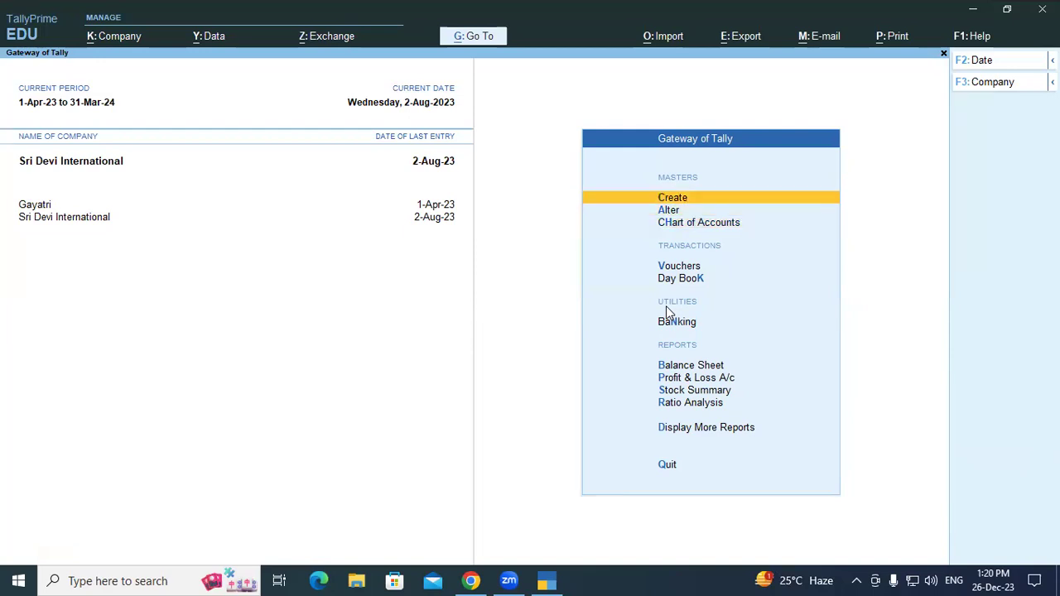
# Begin a new stock item master named Keyboard, leaving its alias, part number and description blank.
pyautogui.press('Return')
pyautogui.press('Down')
pyautogui.press('Down')
pyautogui.press('Down')
pyautogui.press('Down')
pyautogui.press('Down')
pyautogui.press('Down')
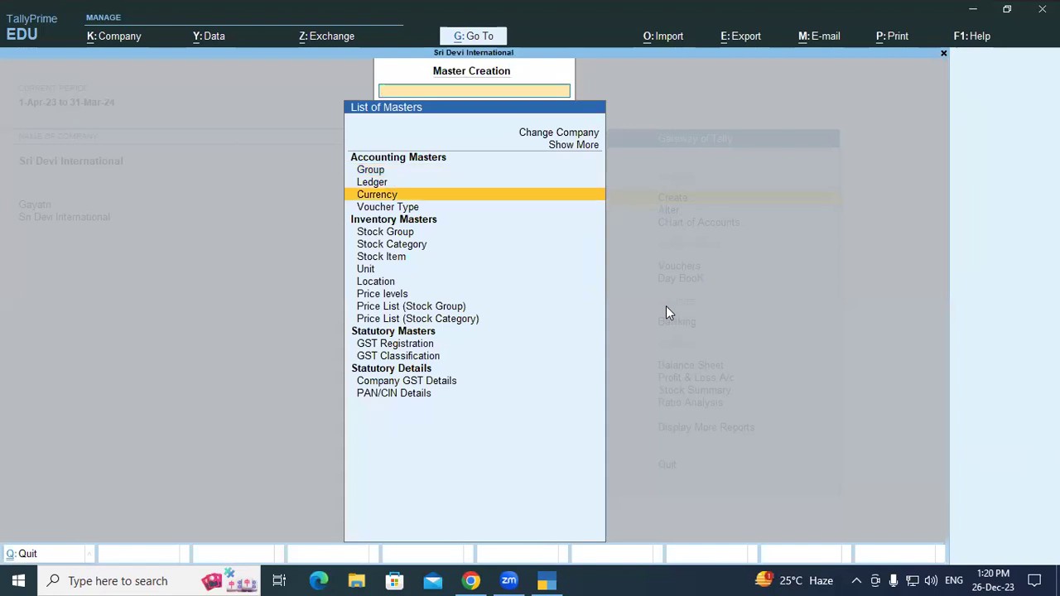
pyautogui.press('Return')
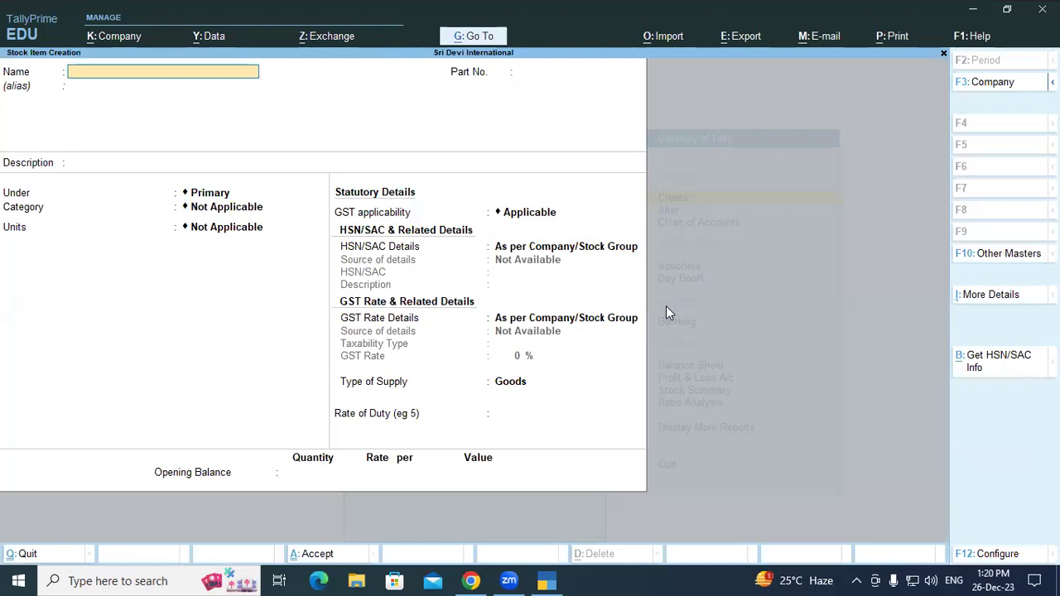
pyautogui.write('Keyboard')
pyautogui.press('Return')
pyautogui.press('Return')
pyautogui.press('Return')
pyautogui.press('Return')
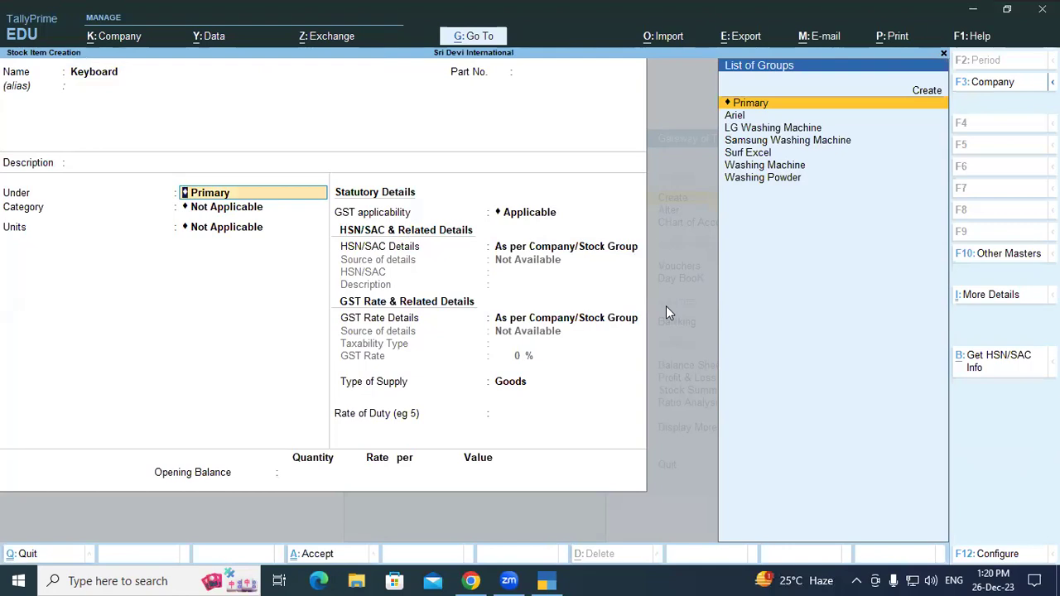
# Create a stock group named Keyboard under Primary with default HSN and GST details, and place the stock item under it.
pyautogui.hotkey('alt', 'c')
pyautogui.write('J')
pyautogui.press('BackSpace')
pyautogui.write('Keyboard')
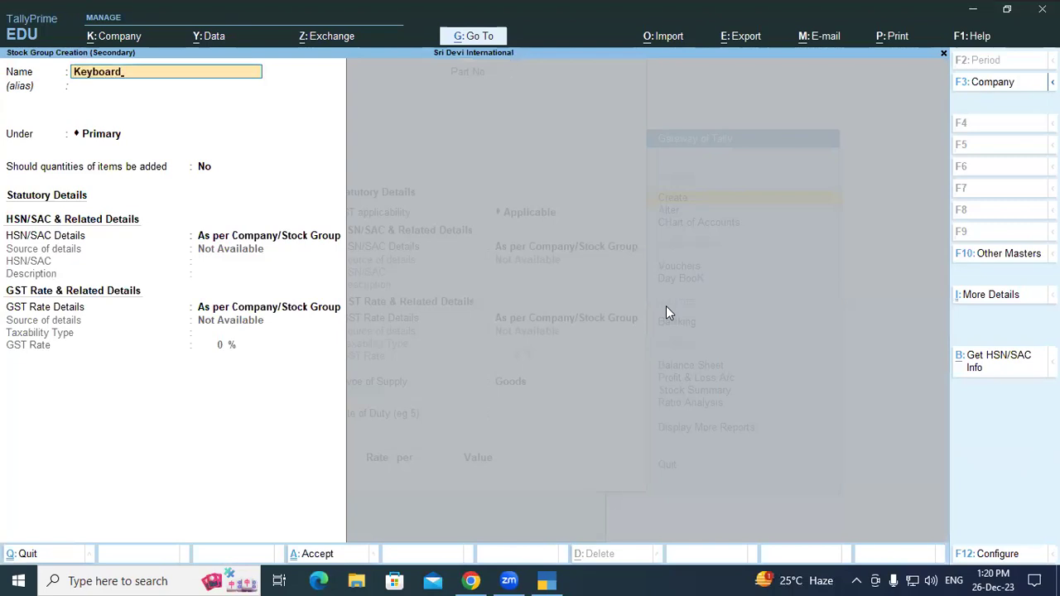
pyautogui.press('Return')
pyautogui.press('Return')
pyautogui.press('Return')
pyautogui.press('Return')
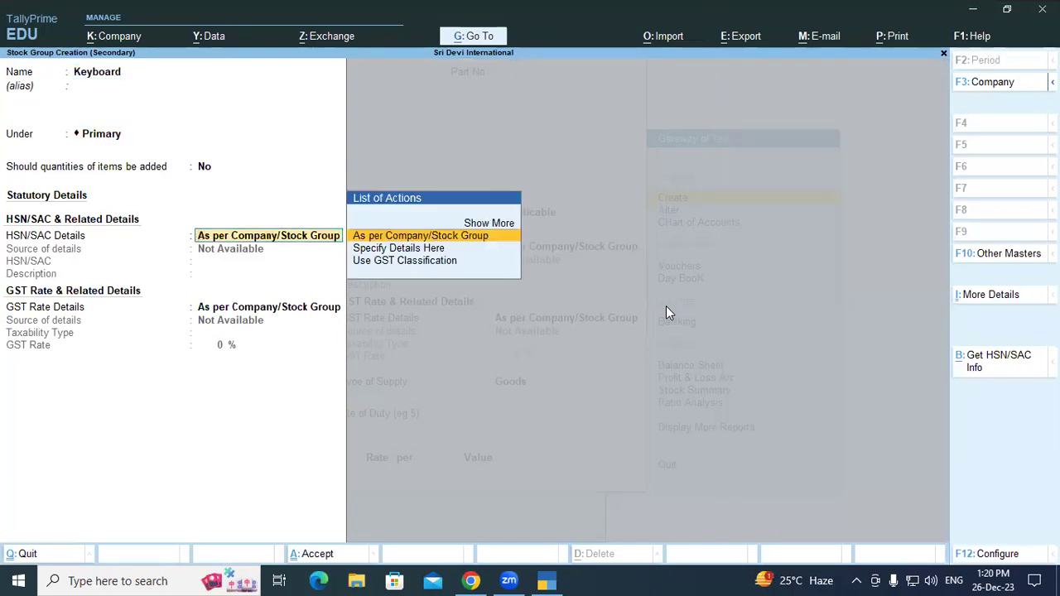
pyautogui.press('Return')
pyautogui.press('Return')
pyautogui.press('Return')
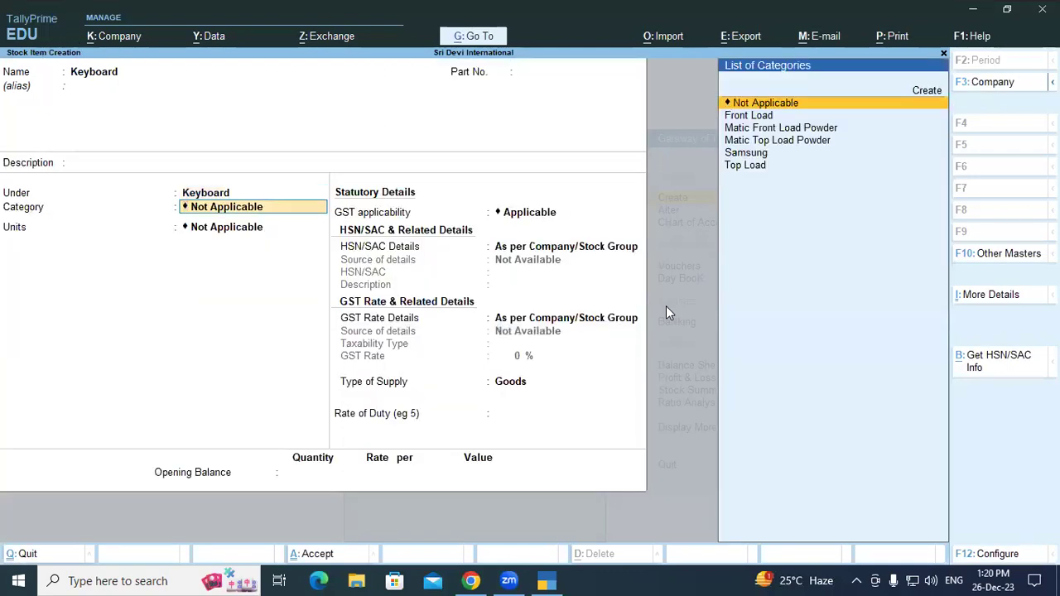
# Keep the item's category as Not Applicable, set its units to nos, and save it with the default statutory details.
pyautogui.press('Return')
pyautogui.press('Down')
pyautogui.press('Down')
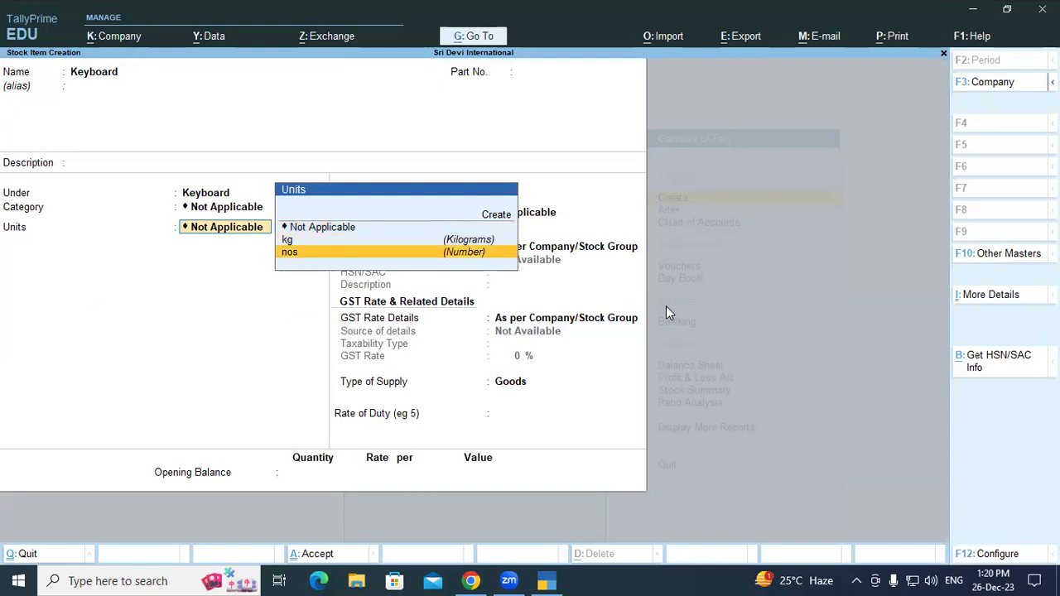
pyautogui.press('Return')
pyautogui.press('Return')
pyautogui.press('Return')
pyautogui.press('Return')
pyautogui.press('Return')
pyautogui.press('Return')
pyautogui.press('Return')
pyautogui.press('Return')
pyautogui.press('Return')
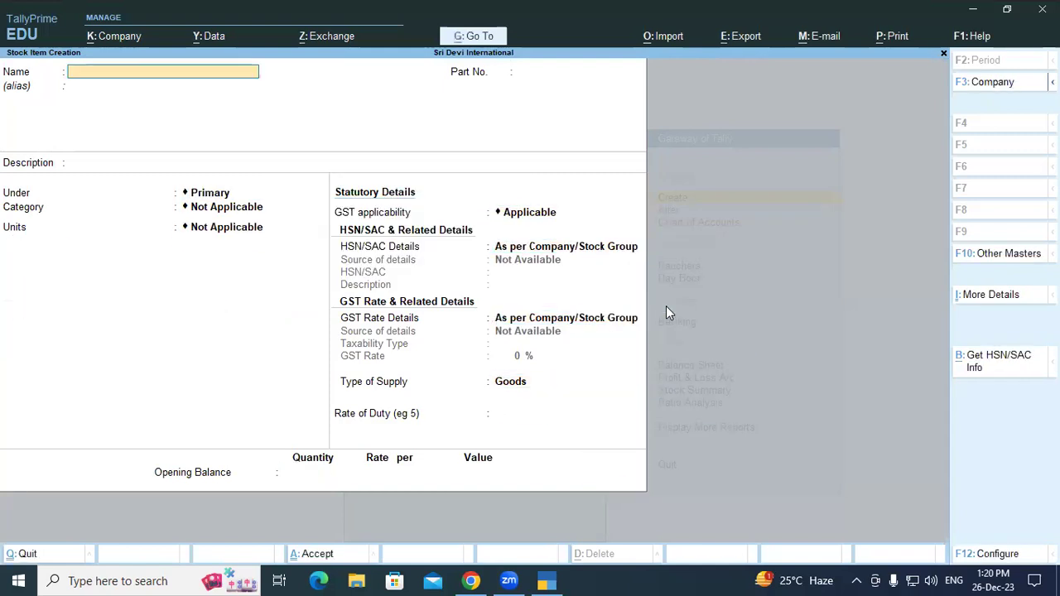
# Leave master creation and start a purchase voucher with supplier invoice number 12, dated 2-Aug-23.
pyautogui.press('Escape')
pyautogui.press('Escape')
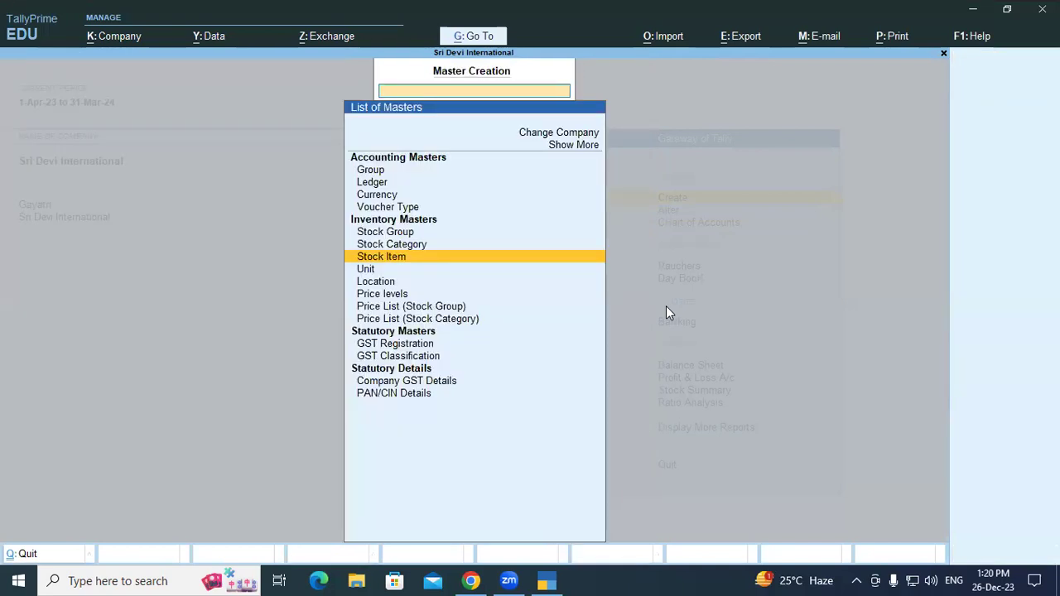
pyautogui.press('Down')
pyautogui.press('Down')
pyautogui.press('v')
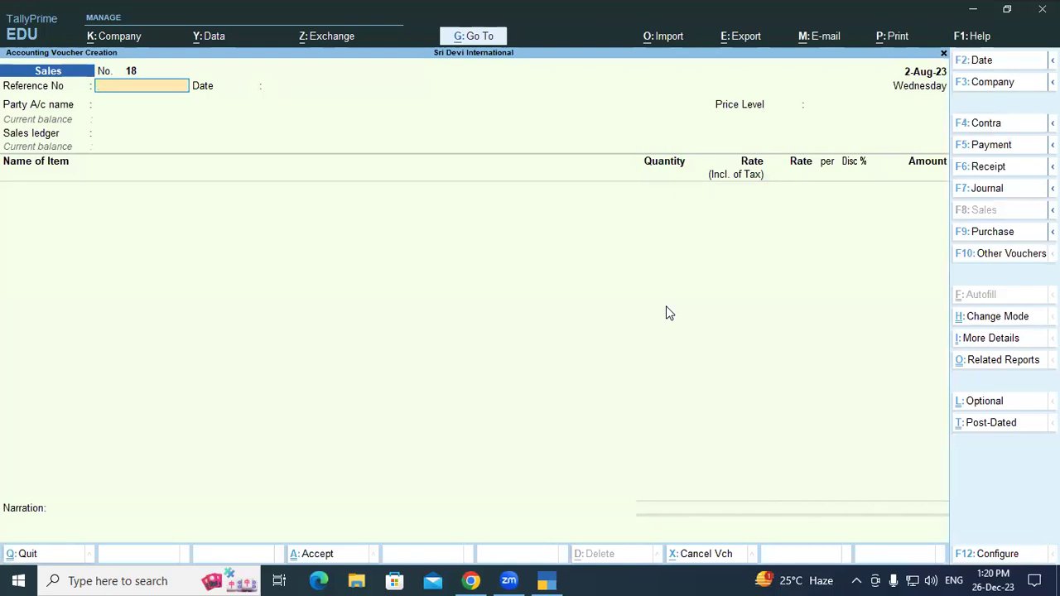
pyautogui.press('F9')
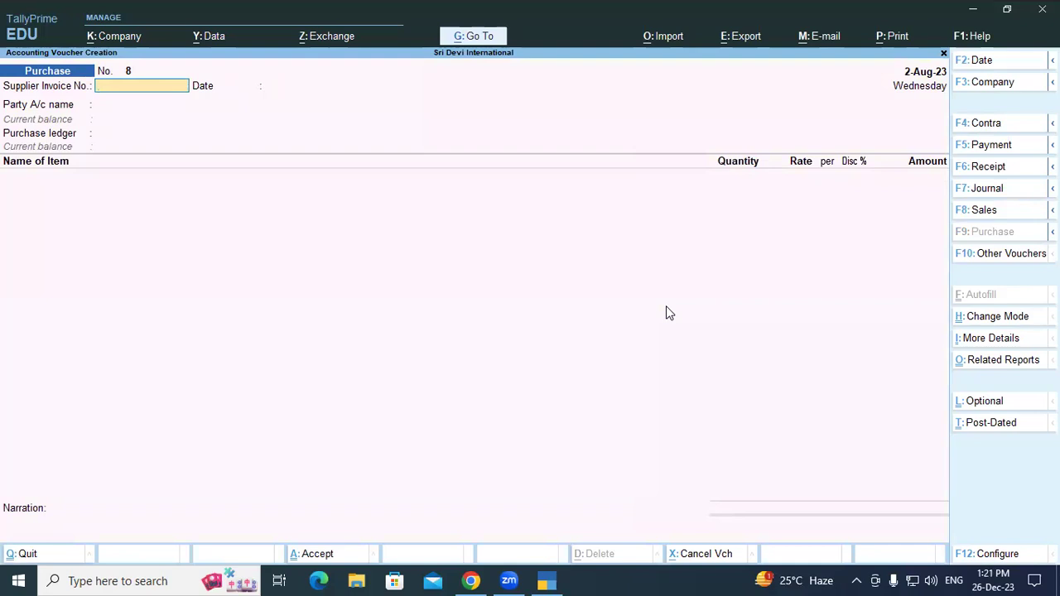
pyautogui.write('12')
pyautogui.press('Return')
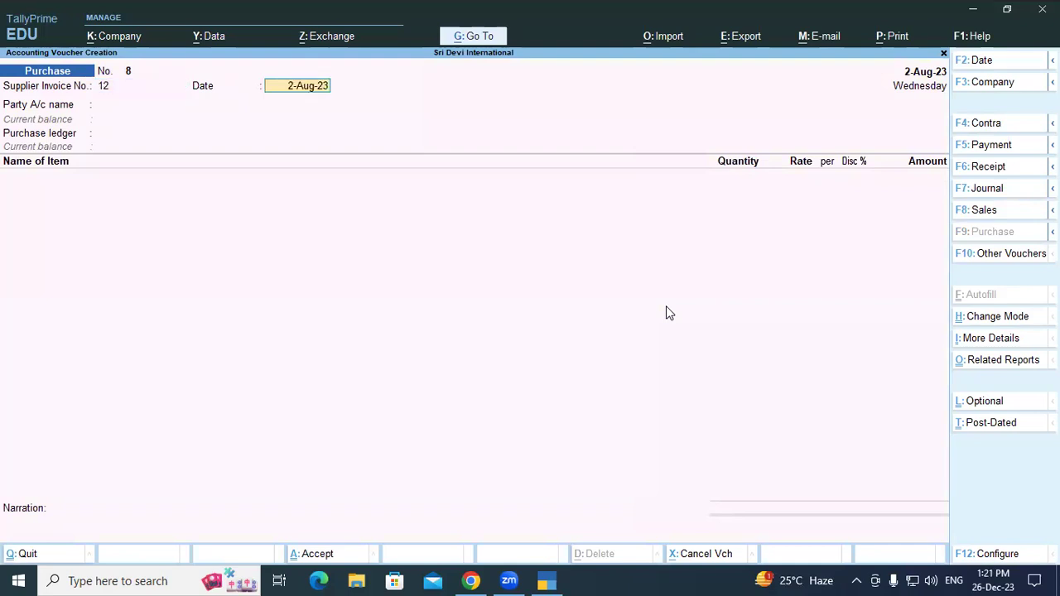
pyautogui.press('Return')
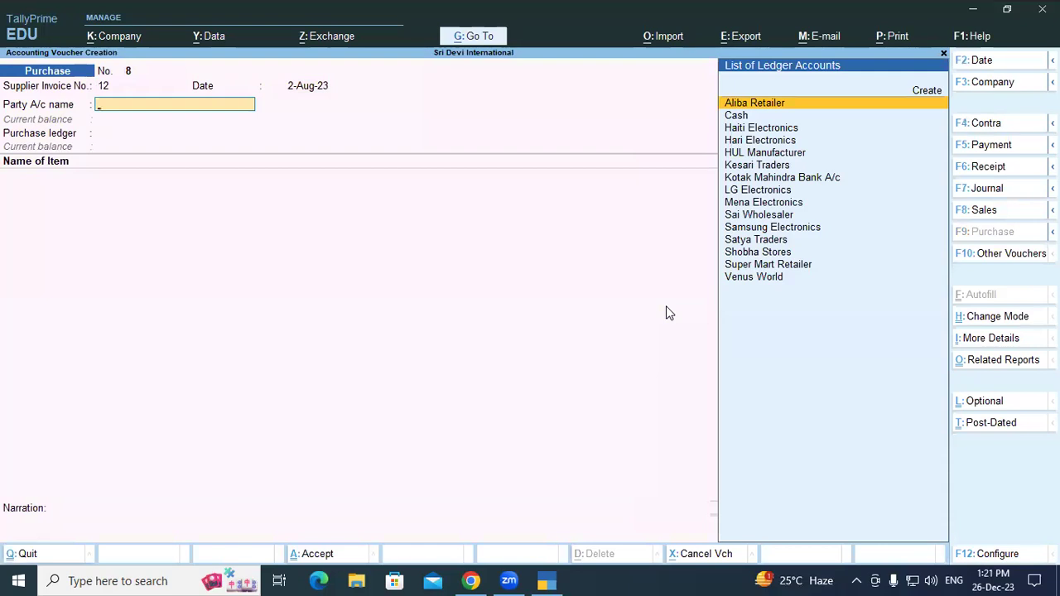
# Set the party account to Haiti Electronics with no receipt note tracking, and use Purchase A/c as the purchase ledger.
pyautogui.press('Down')
pyautogui.press('Down')
pyautogui.press('Return')
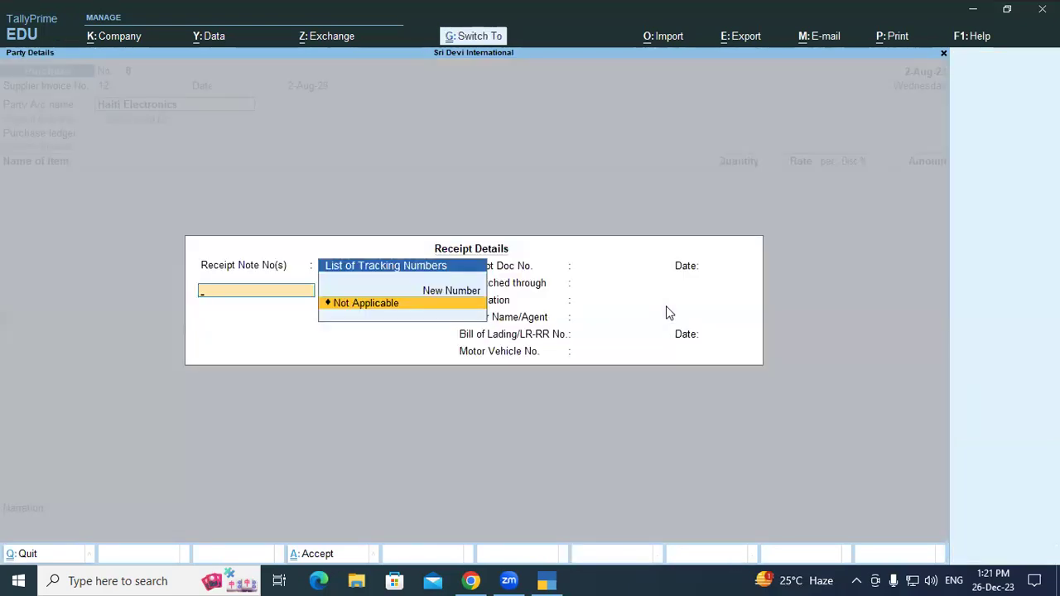
pyautogui.press('Return')
pyautogui.press('Return')
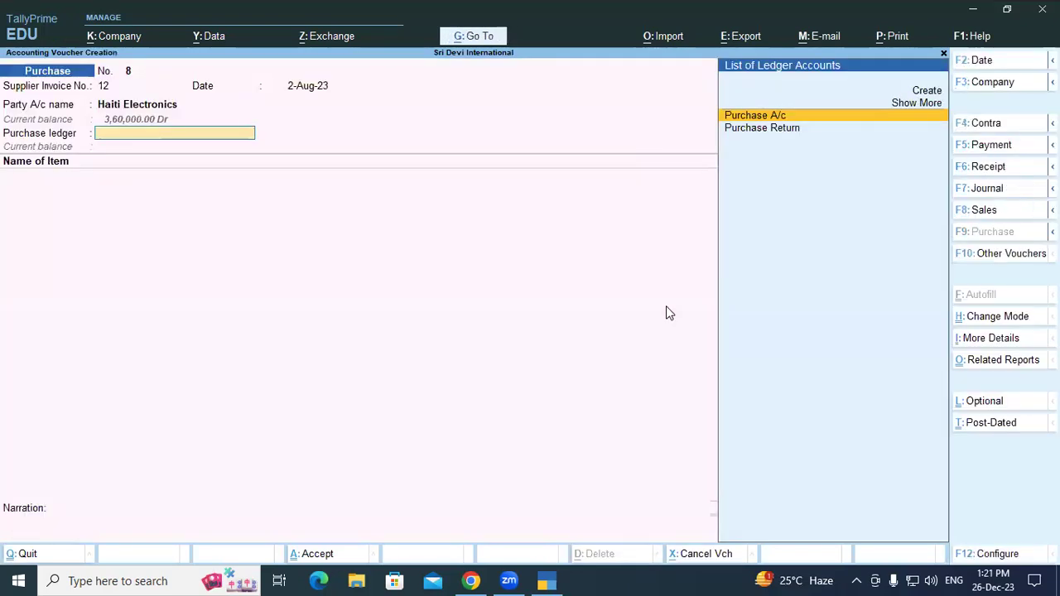
pyautogui.press('Return')
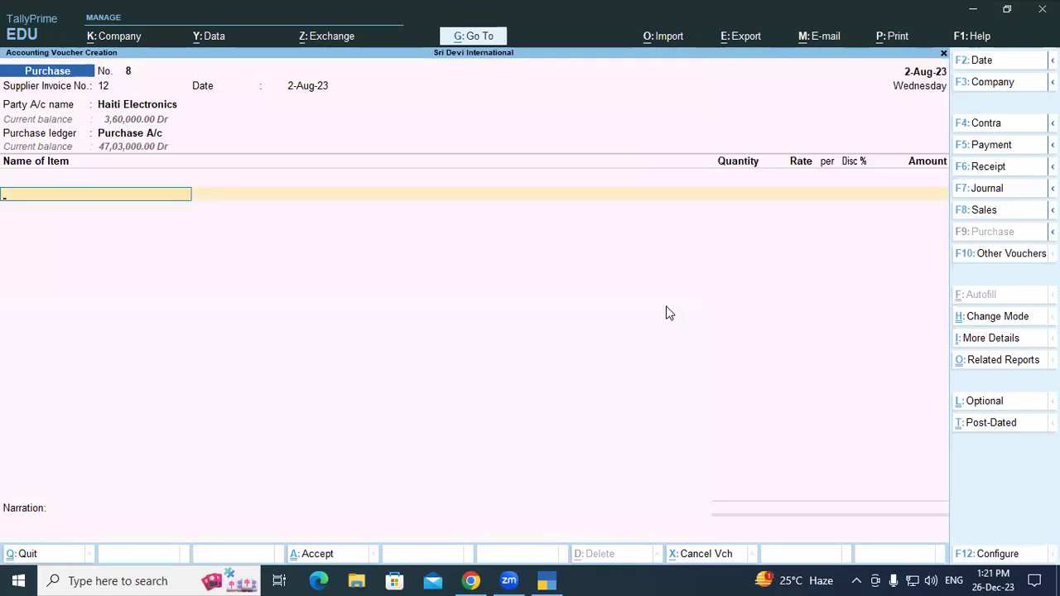
# Add the Keyboard item to the voucher with its tracking number and order number as Not Applicable.
pyautogui.write('key')
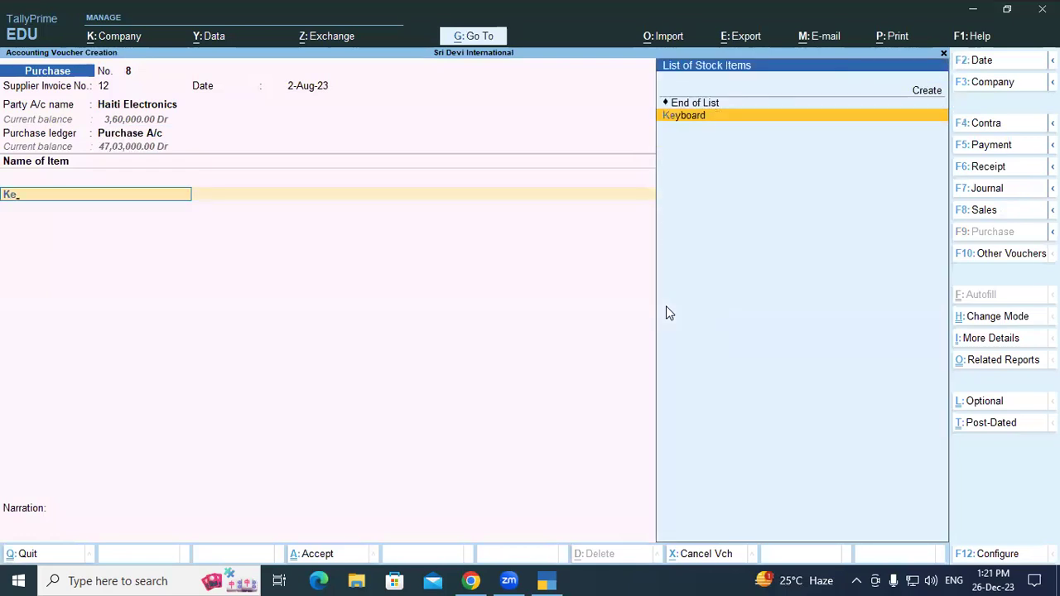
pyautogui.press('Return')
pyautogui.press('Return')
pyautogui.press('Return')
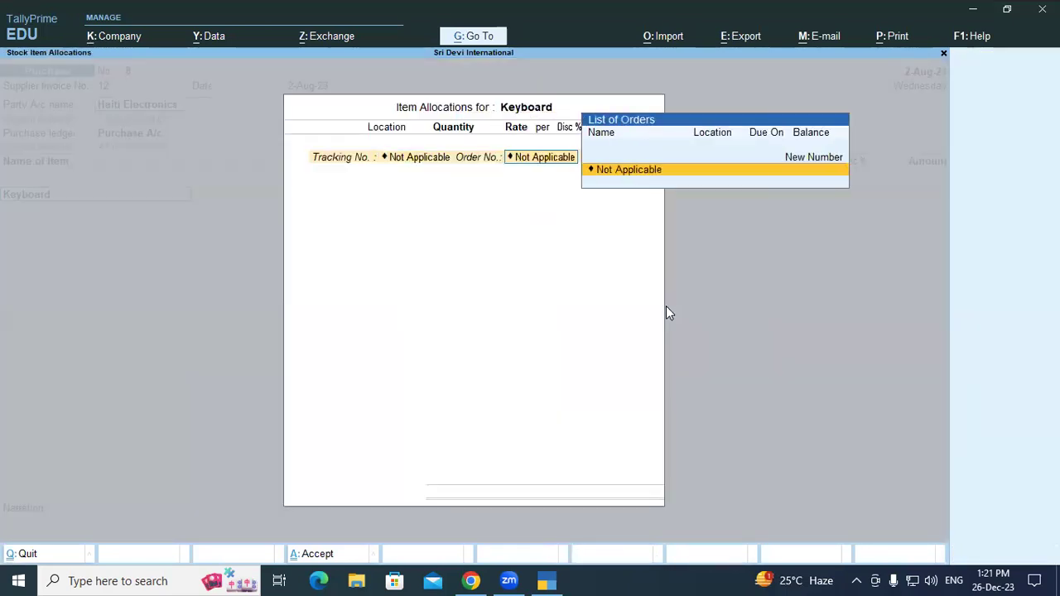
pyautogui.press('Return')
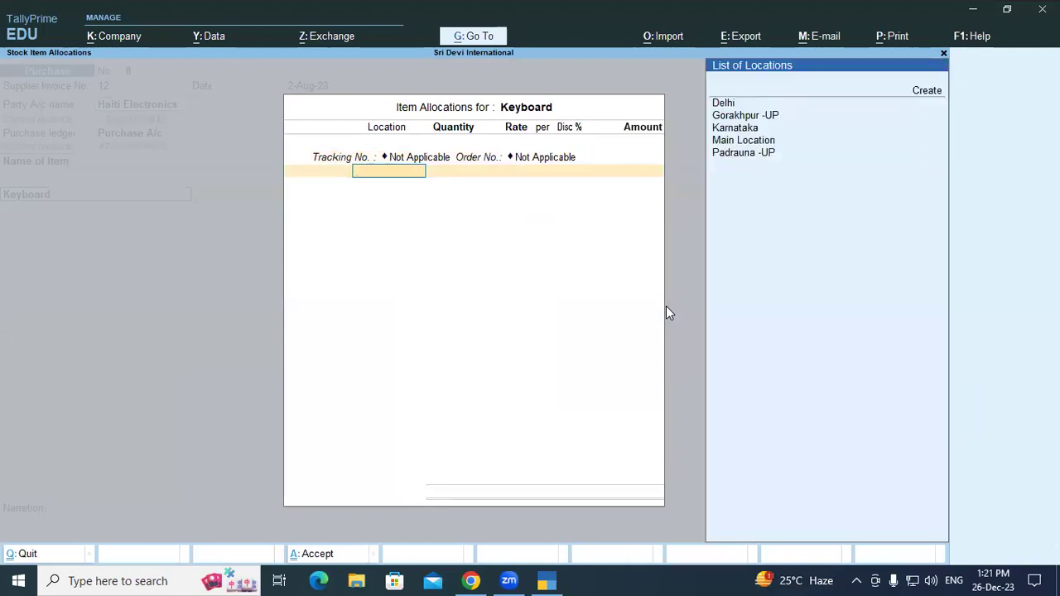
# Allocate 20 nos of the Keyboard item to the Padrauna -UP location.
pyautogui.press('Down')
pyautogui.press('Down')
pyautogui.press('Down')
pyautogui.press('Down')
pyautogui.press('Down')
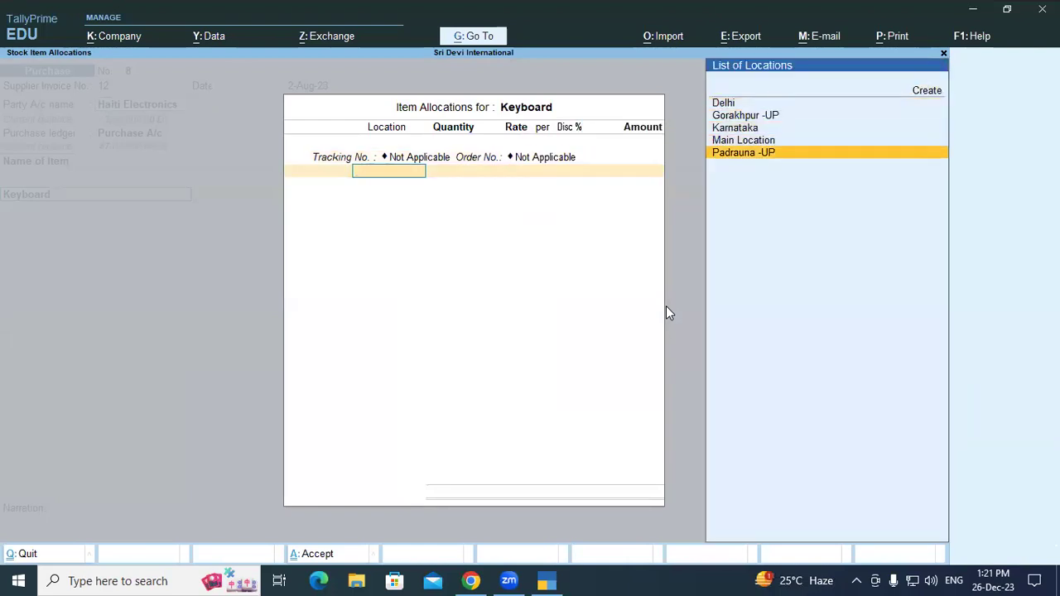
pyautogui.press('Return')
pyautogui.write('20')
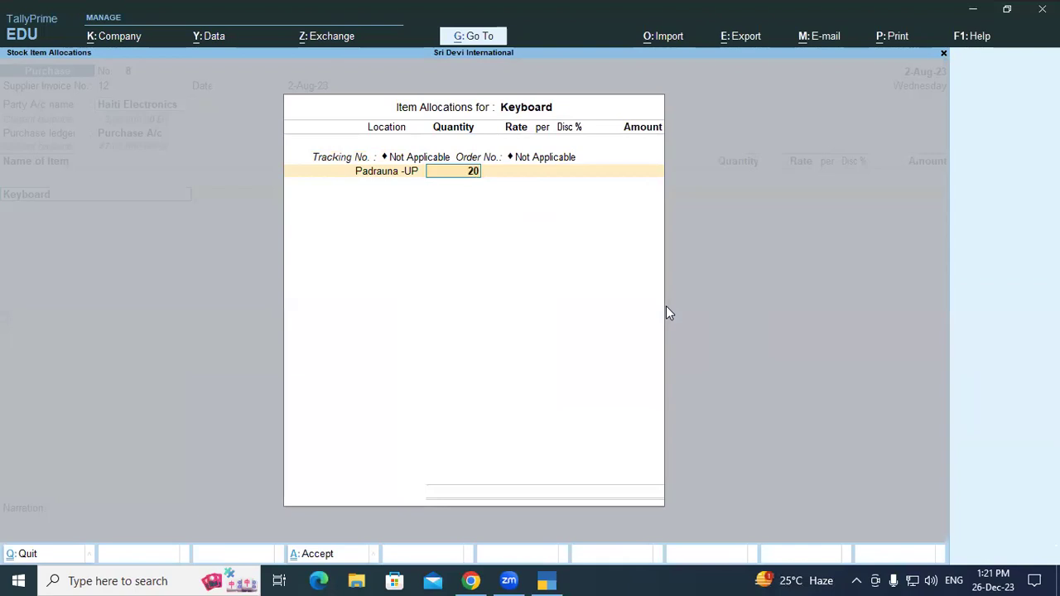
pyautogui.press('Return')
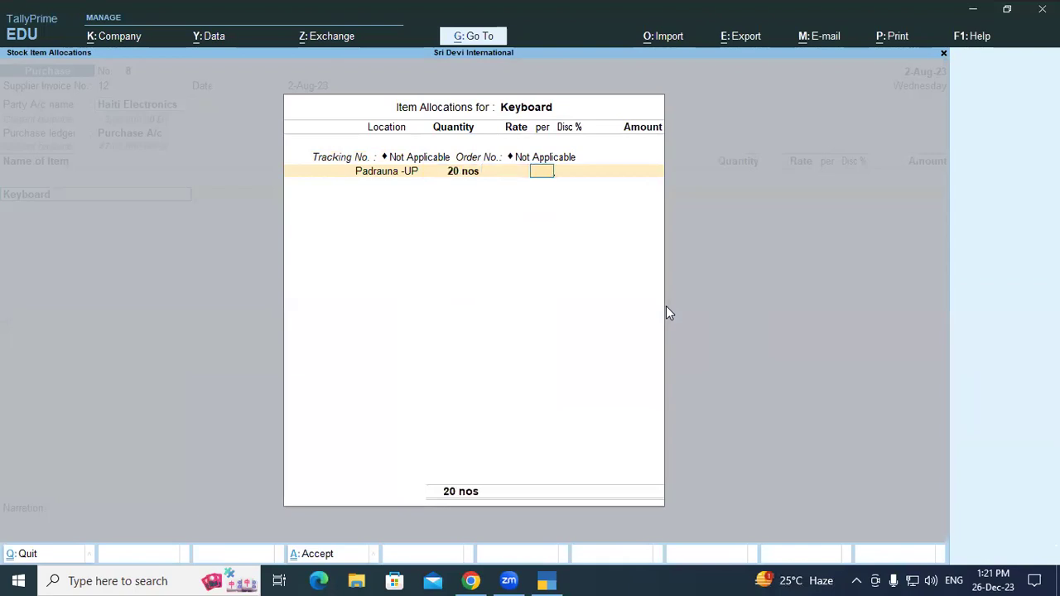
# Set the Keyboard rate to 350 per nos without a discount, and complete the item allocation.
pyautogui.press('BackSpace')
pyautogui.write('350')
pyautogui.press('Return')
pyautogui.press('Return')
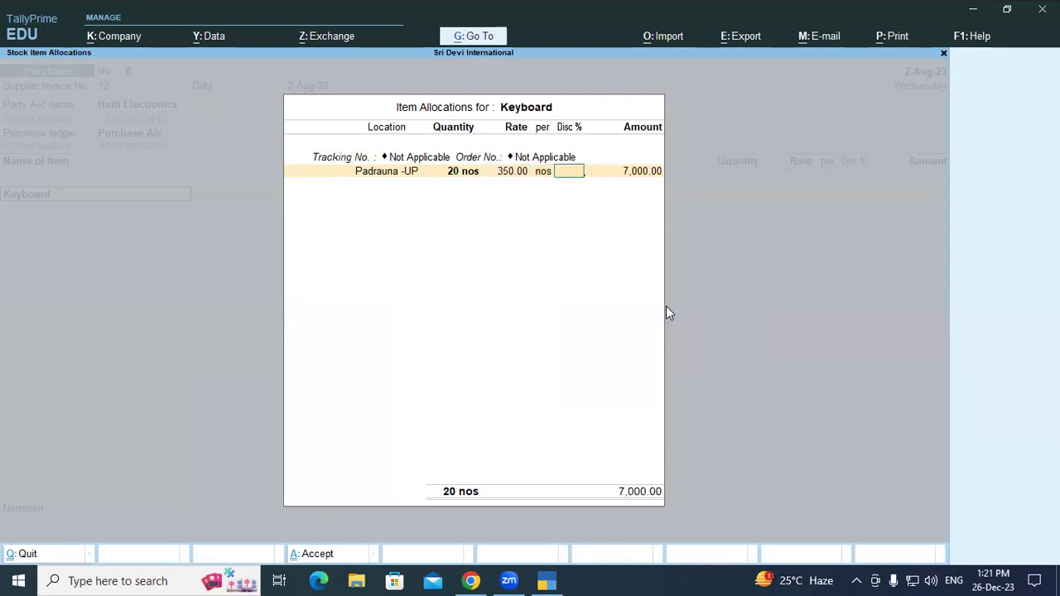
pyautogui.press('Return')
pyautogui.press('Return')
pyautogui.press('Return')
pyautogui.press('Return')
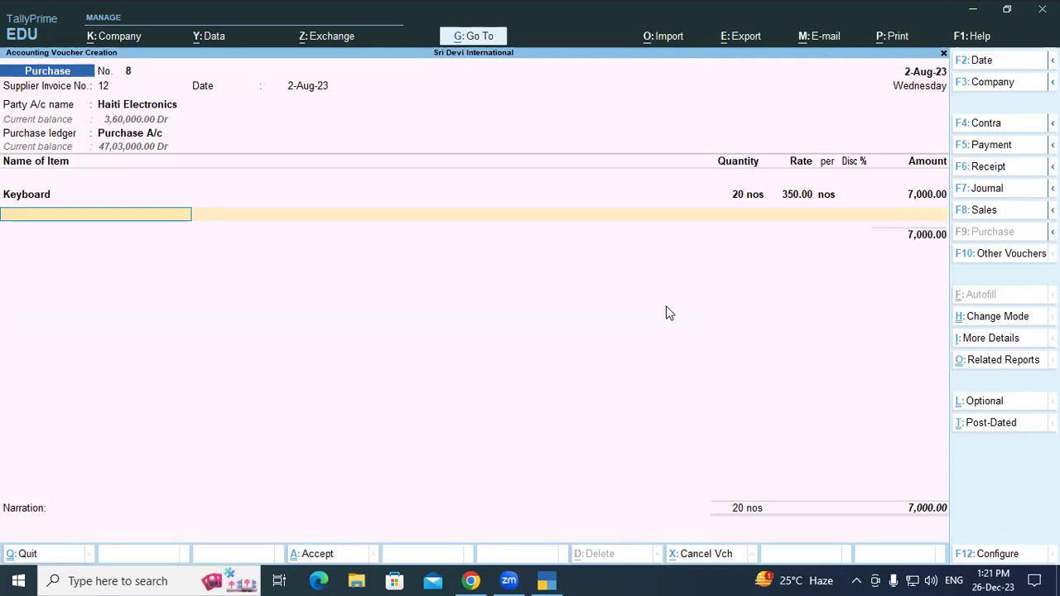
# End the item list, assign the amount to New Ref 12 for Haiti Electronics, and save the purchase voucher without a narration.
pyautogui.press('Return')
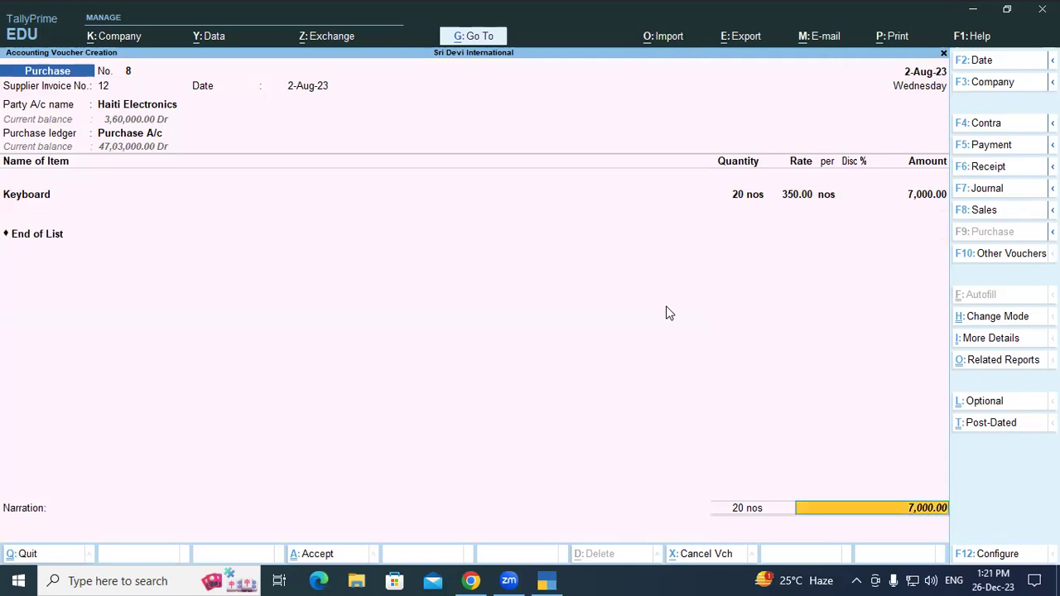
pyautogui.press('Return')
pyautogui.press('Return')
pyautogui.press('Return')
pyautogui.press('Return')
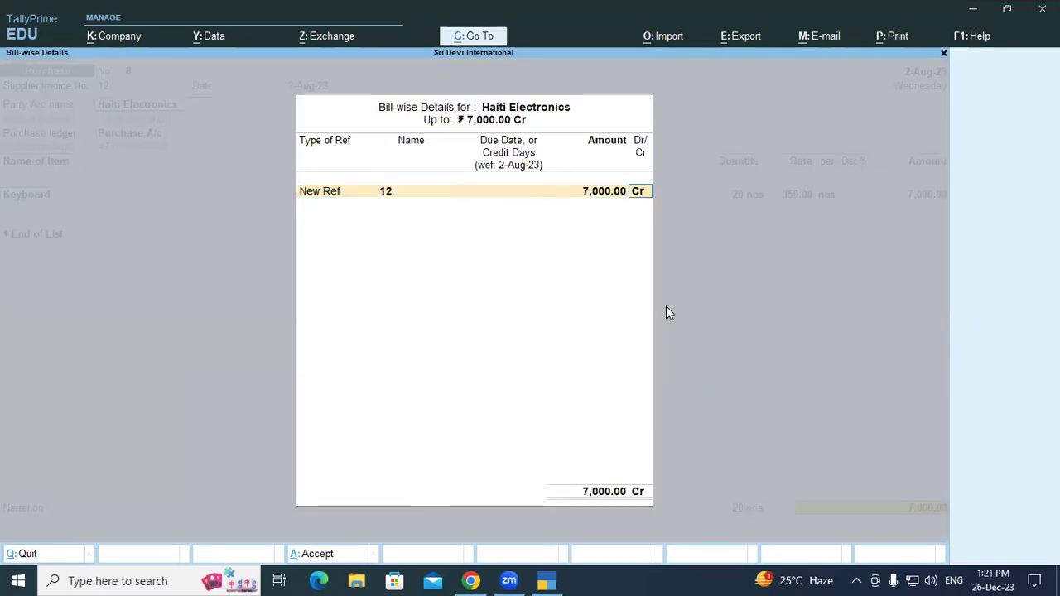
pyautogui.press('Return')
pyautogui.press('Return')
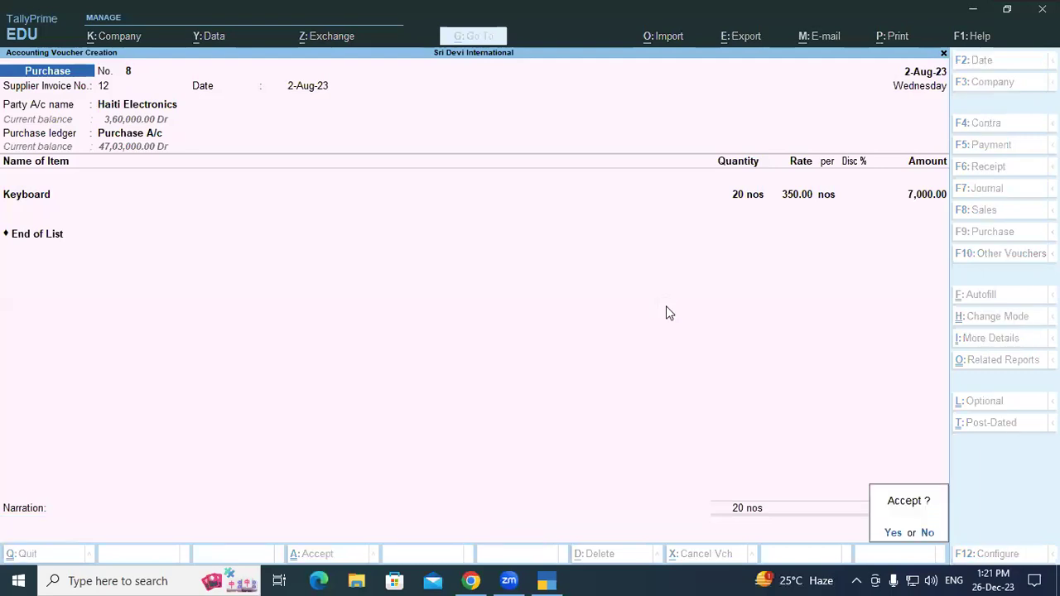
pyautogui.press('Return')
pyautogui.press('Escape')
pyautogui.press('Return')
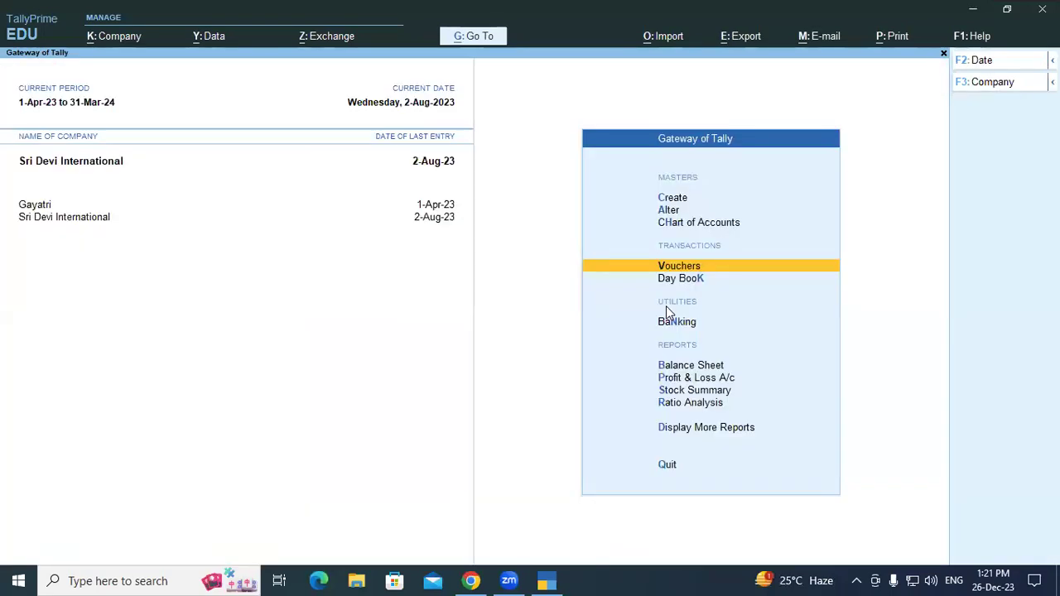
# Open the Stock Summary report from the Gateway of Tally to check the closing stock.
pyautogui.press('Escape')
pyautogui.press('Escape')
pyautogui.press('Down')
pyautogui.press('Down')
pyautogui.press('Down')
pyautogui.press('Down')
pyautogui.press('Down')
pyautogui.press('Down')
pyautogui.press('Down')
pyautogui.press('Down')
pyautogui.press('Return')
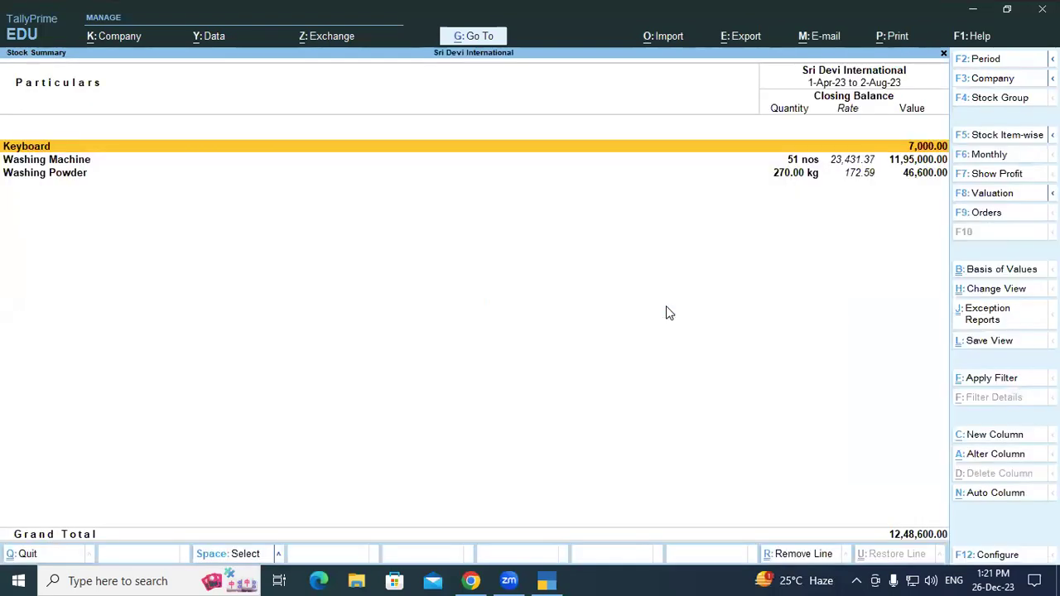
# Examine the Keyboard group's closing quantity, rate and value, and return to the Gateway of Tally.
pyautogui.press('Return')
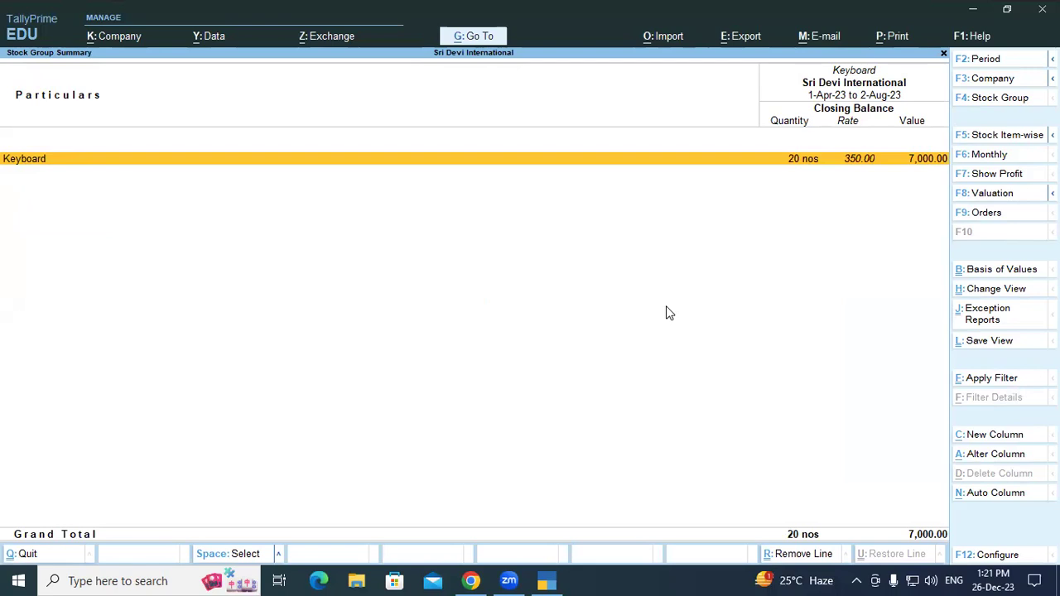
pyautogui.press('Escape')
pyautogui.press('Escape')
pyautogui.press('Escape')
pyautogui.press('Escape')
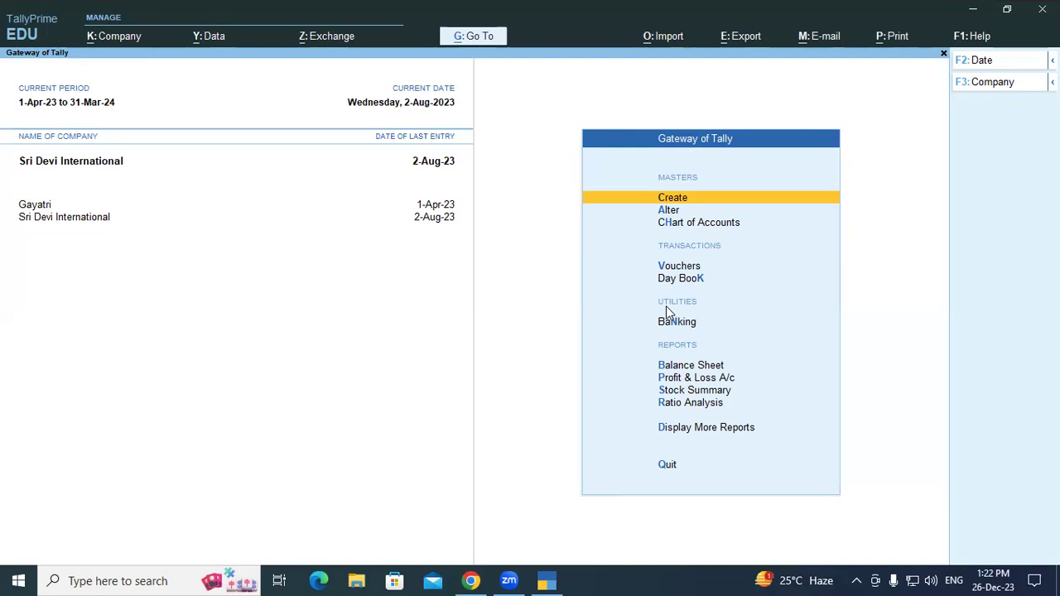
# Open master alteration and expand the list of masters to show more master types.
pyautogui.press('Down')
pyautogui.press('Return')
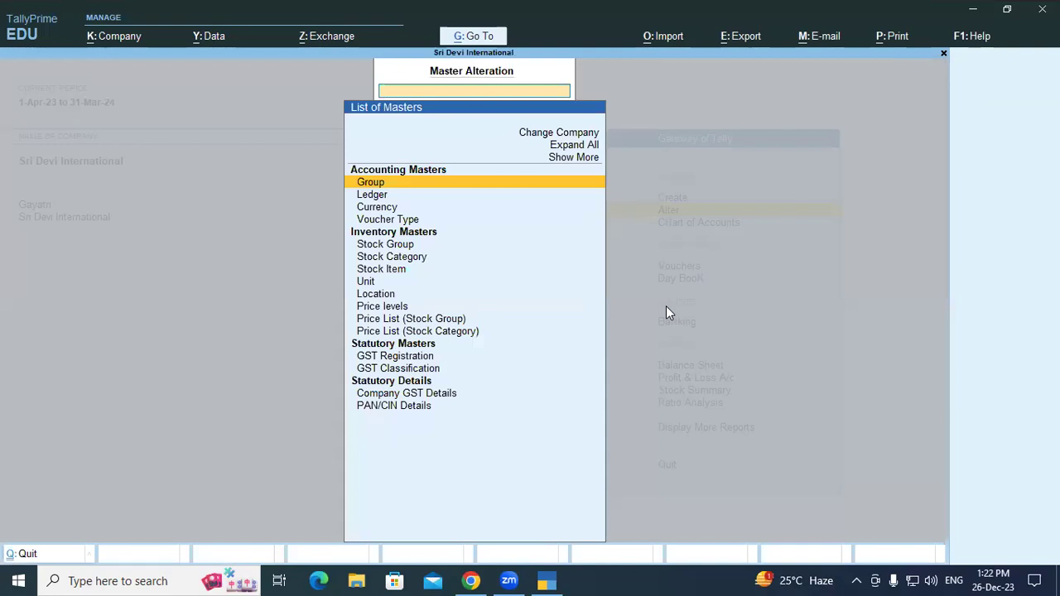
pyautogui.press('Up')
pyautogui.press('Return')
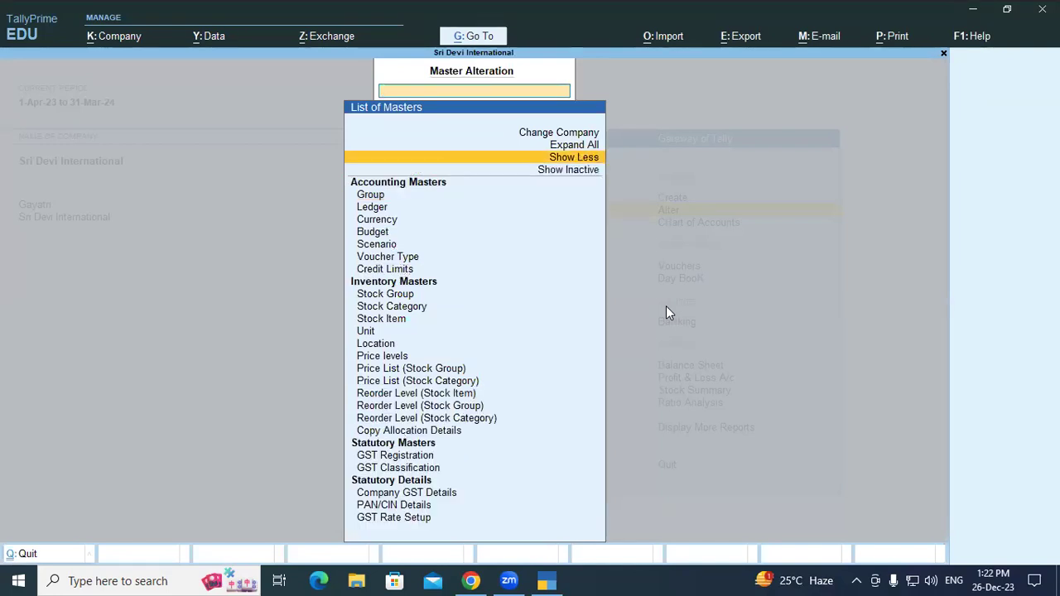
# Open the Reorder Level (Stock Item) settings for the Keyboard item.
pyautogui.press('Down')
pyautogui.press('Down')
pyautogui.press('Down')
pyautogui.press('Down')
pyautogui.press('Down')
pyautogui.press('Down')
pyautogui.press('Down')
pyautogui.press('Down')
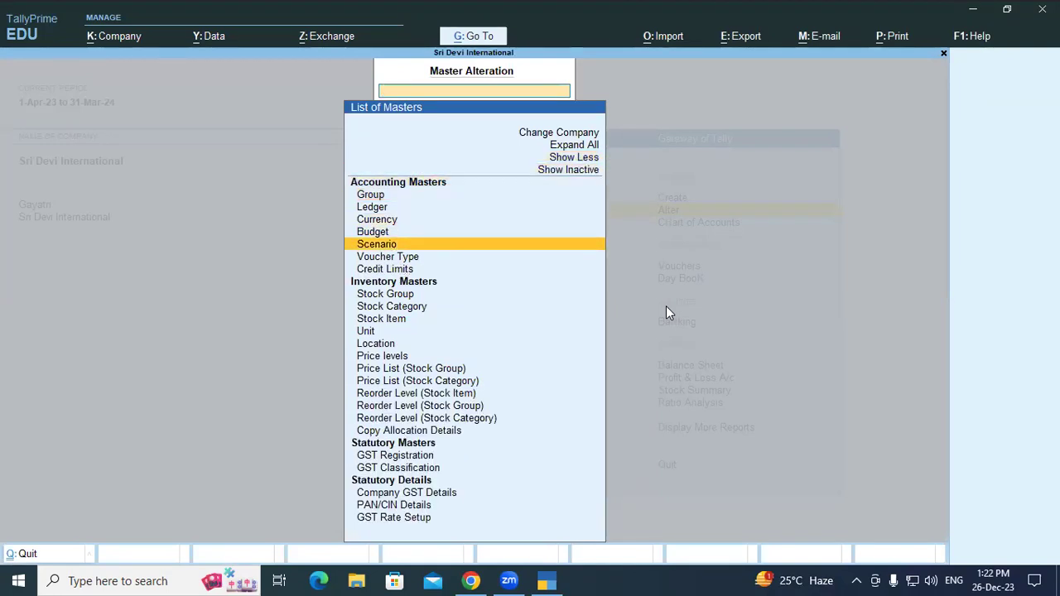
pyautogui.press('Down')
pyautogui.press('Down')
pyautogui.press('Down')
pyautogui.press('Down')
pyautogui.press('Down')
pyautogui.press('Down')
pyautogui.press('Down')
pyautogui.press('Down')
pyautogui.press('Down')
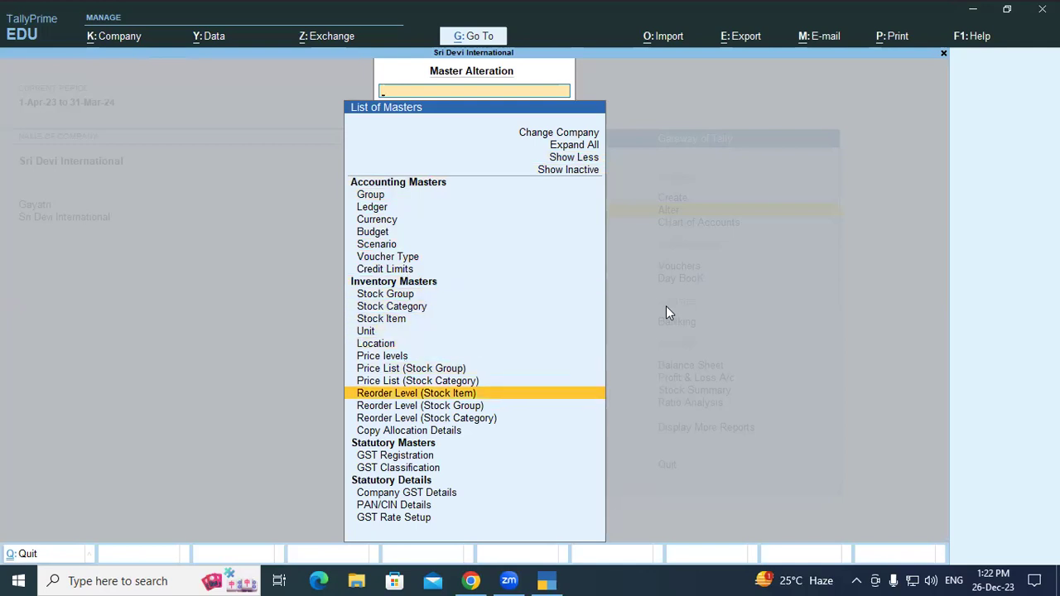
pyautogui.press('Return')
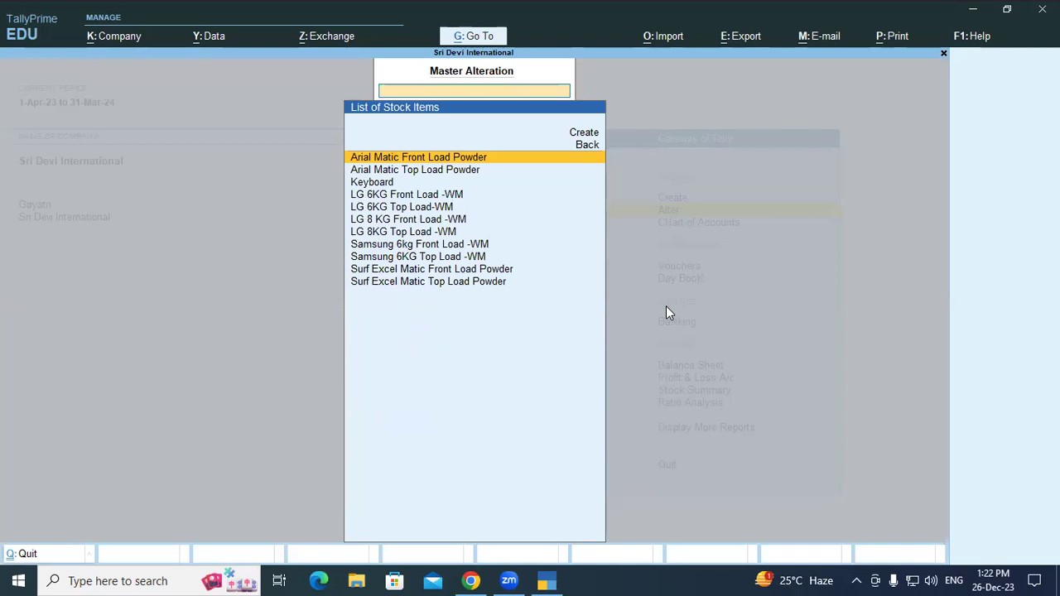
pyautogui.press('Down')
pyautogui.press('Down')
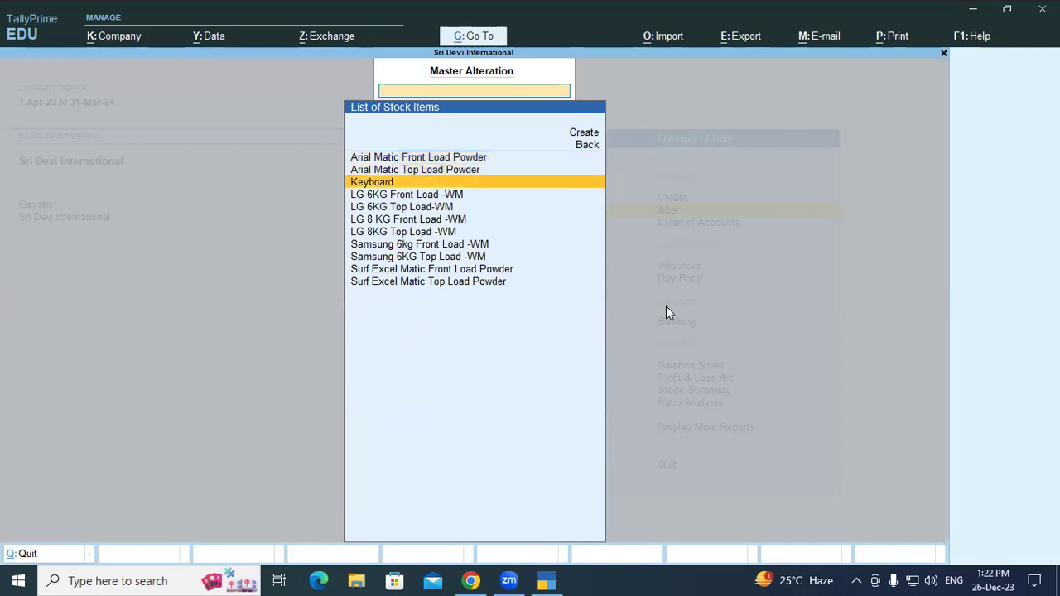
pyautogui.press('Return')
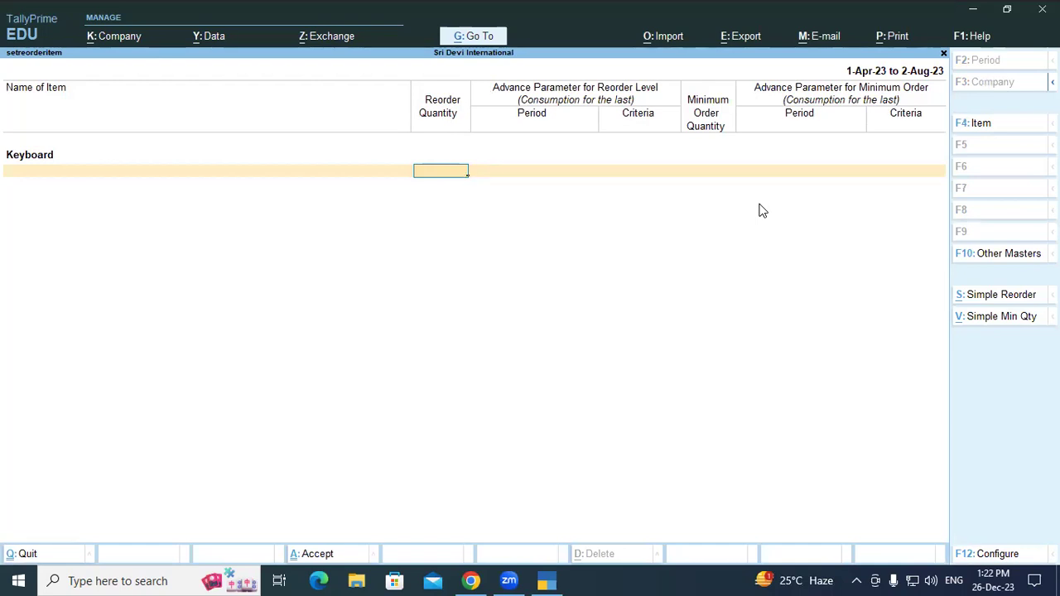
# Set the Keyboard item's reorder quantity to 15 nos, with consumption for the last 4 Days and the Higher criteria.
pyautogui.write('15')
pyautogui.press('Return')
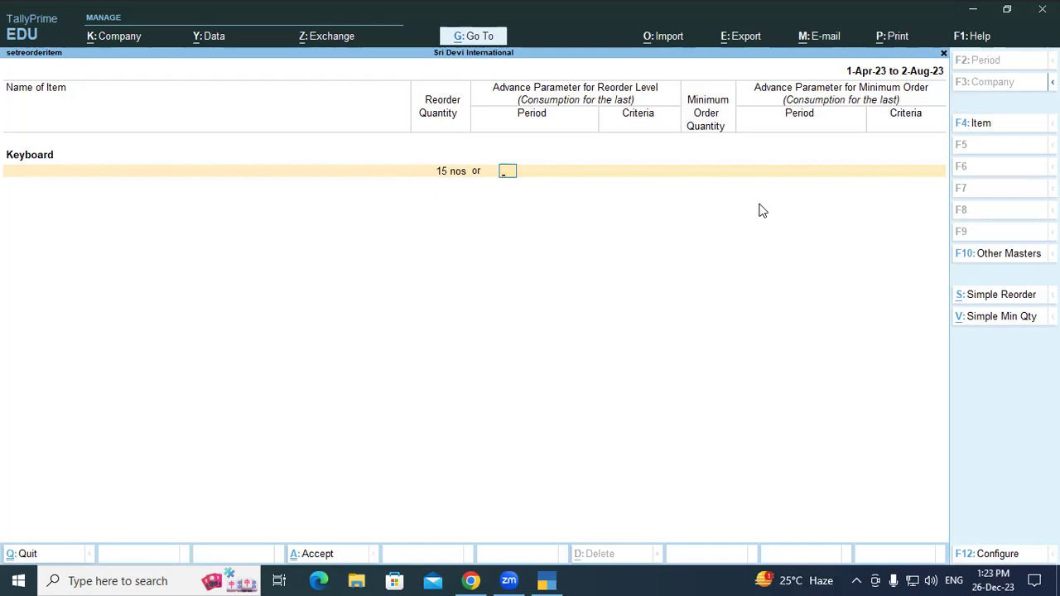
pyautogui.write('4')
pyautogui.press('Return')
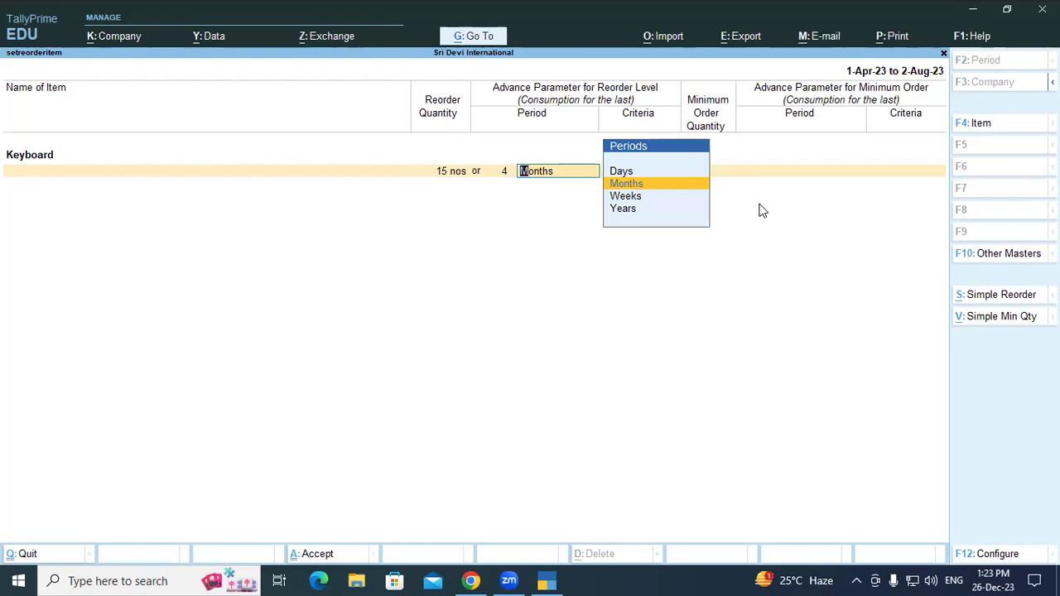
pyautogui.press('Up')
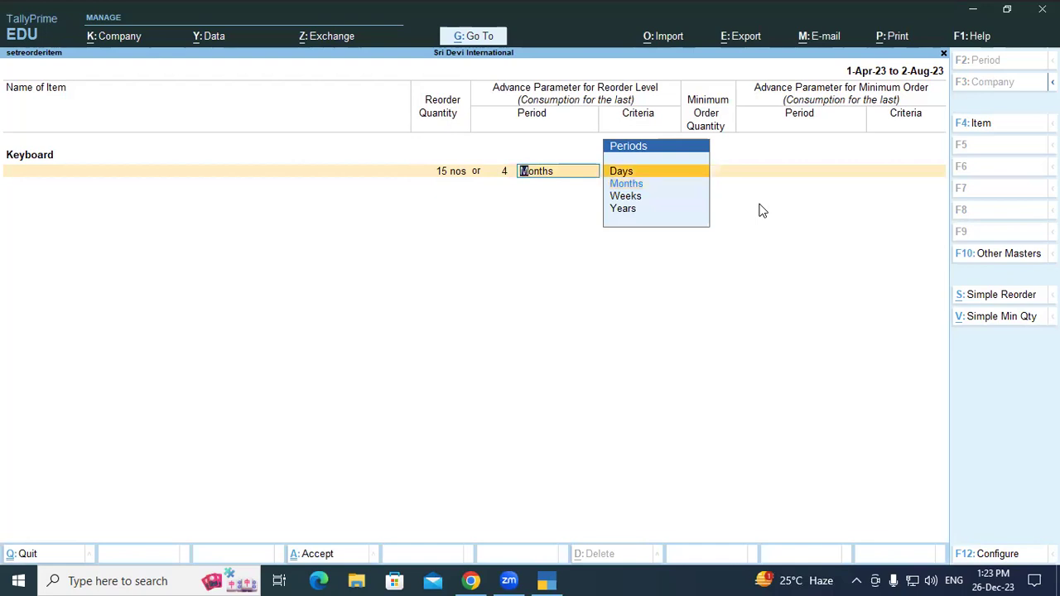
pyautogui.press('Return')
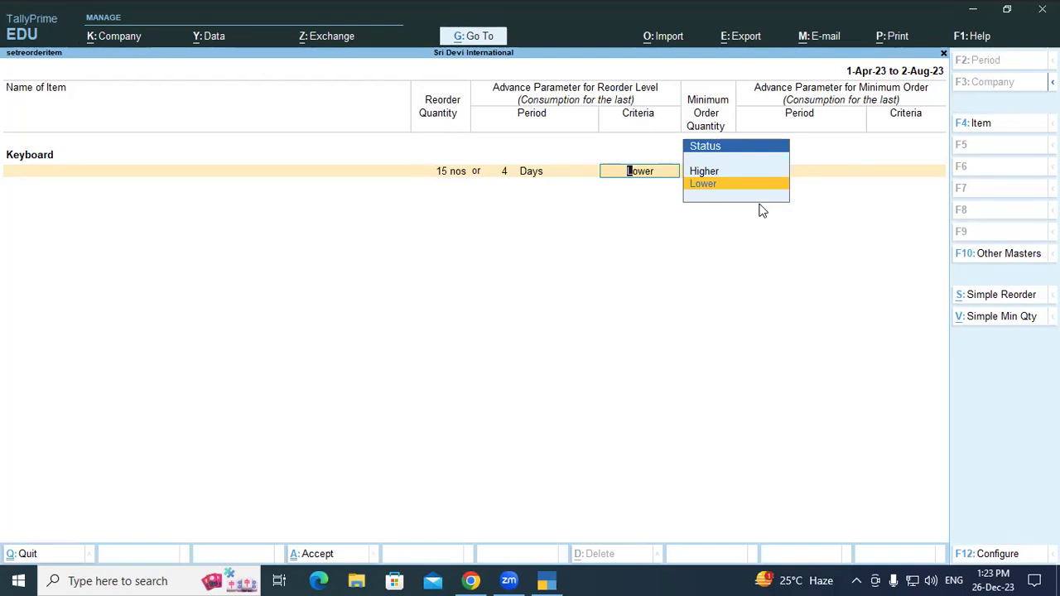
pyautogui.press('Up')
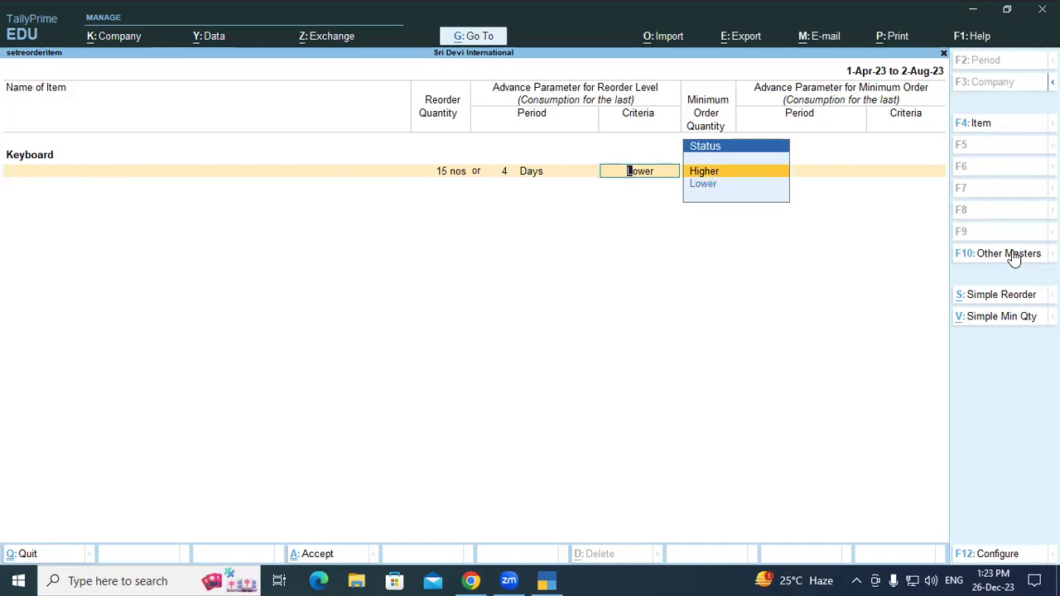
pyautogui.press('Return')
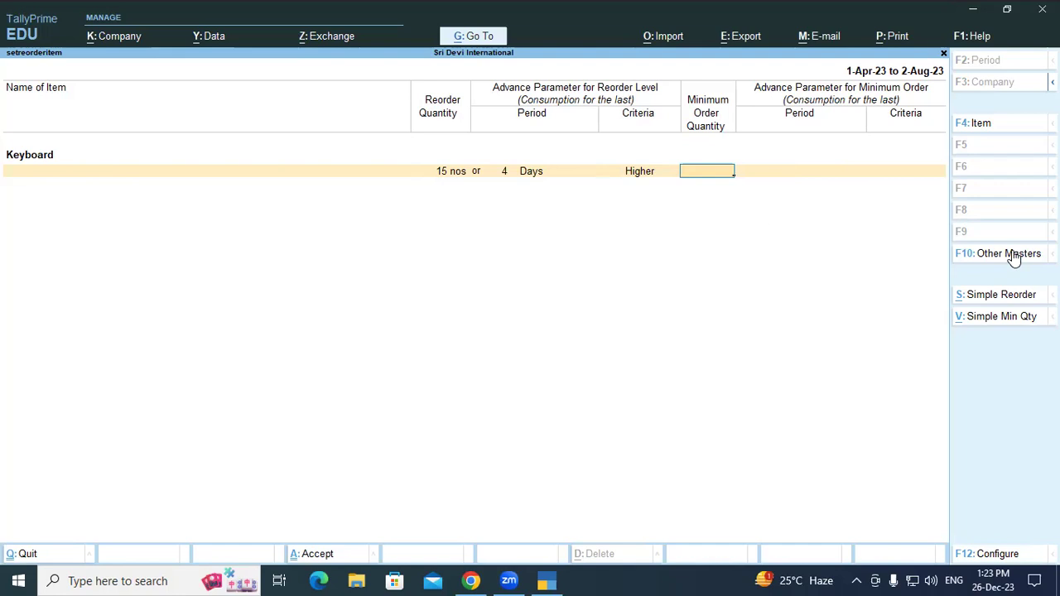
# Set the Keyboard's minimum order quantity to 20 nos, save the reorder settings and return to the Gateway of Tally.
pyautogui.write('20')
pyautogui.press('Return')
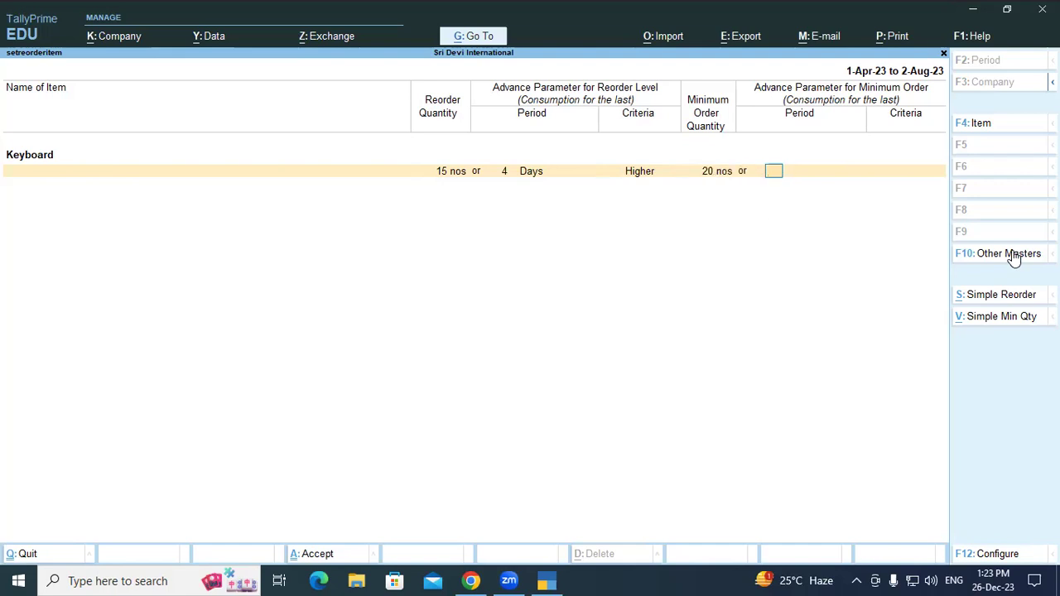
pyautogui.hotkey('ctrl', 'a')
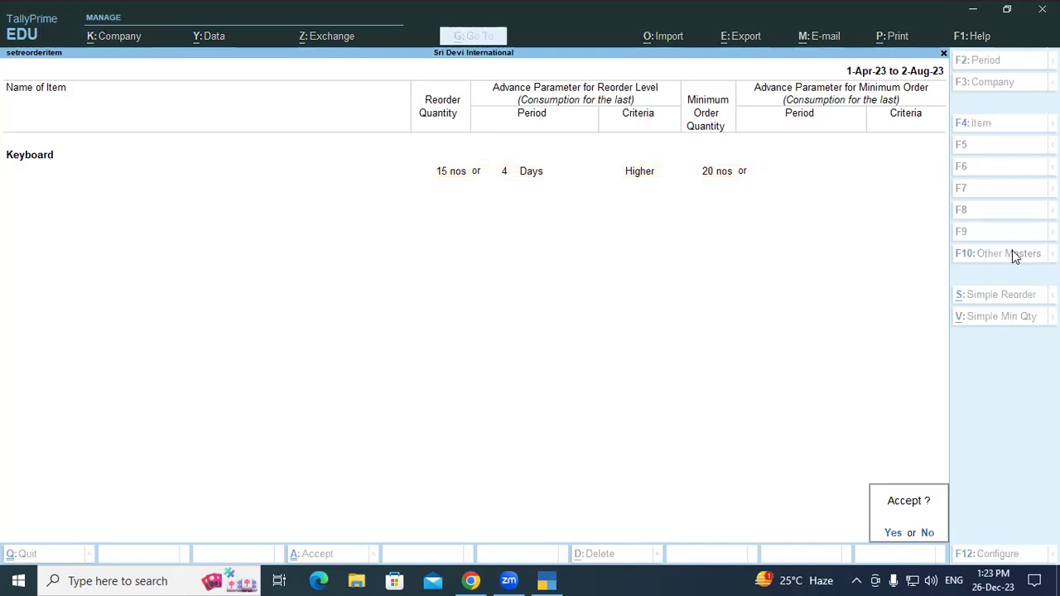
pyautogui.press('y')
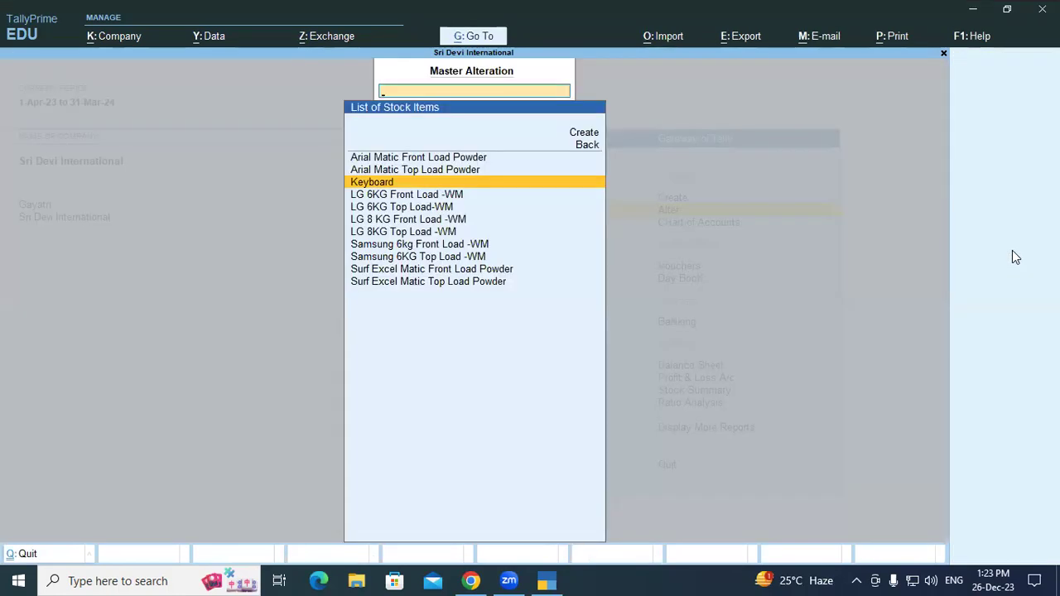
pyautogui.press('Escape')
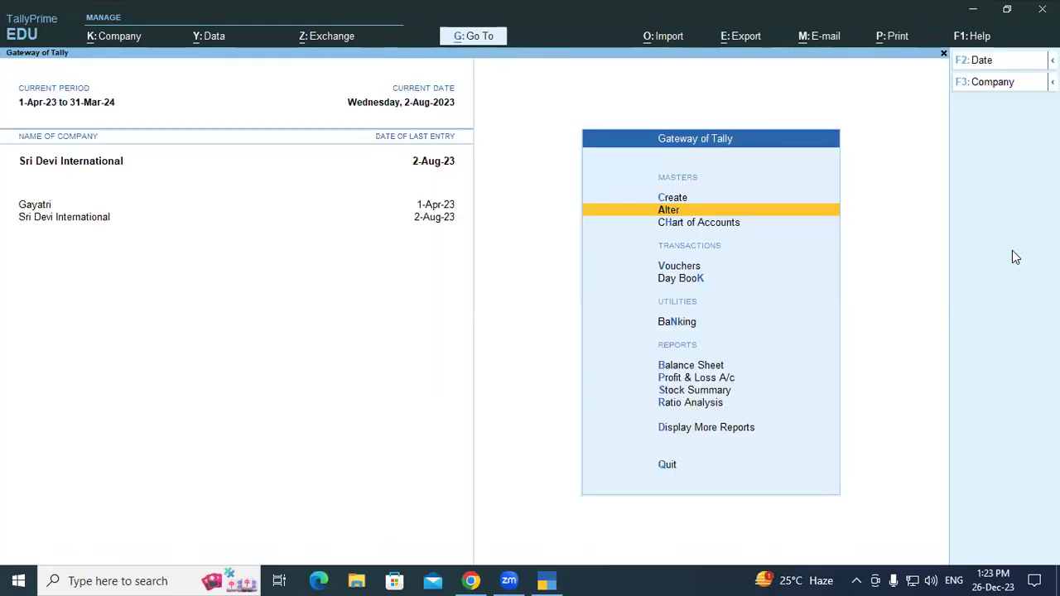
# Start a sales voucher with reference number 023, dated 2-Aug-23.
pyautogui.press('Down')
pyautogui.press('Down')
pyautogui.press('Down')
pyautogui.press('Up')
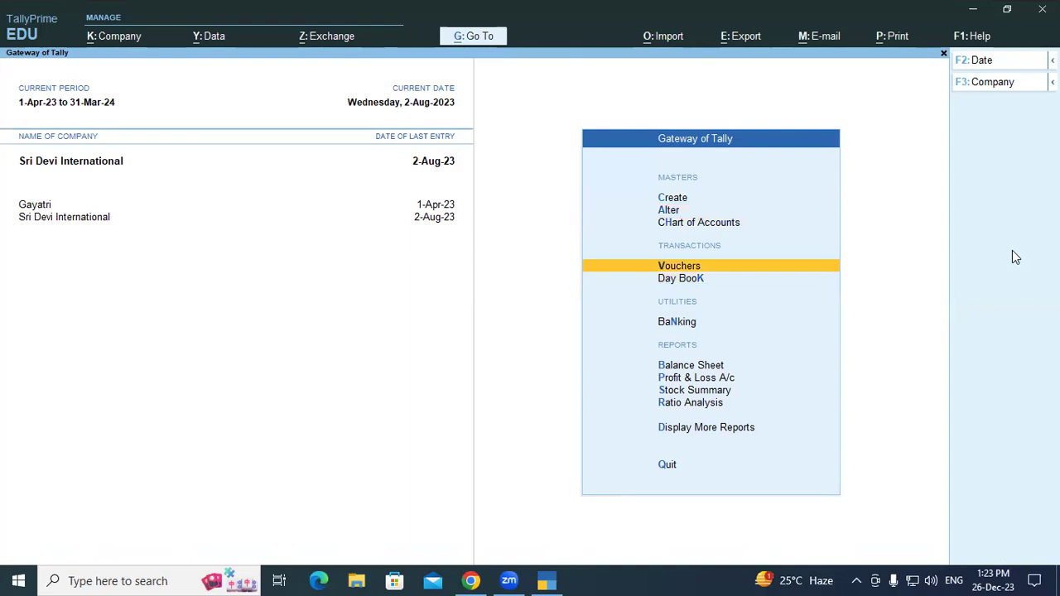
pyautogui.press('Return')
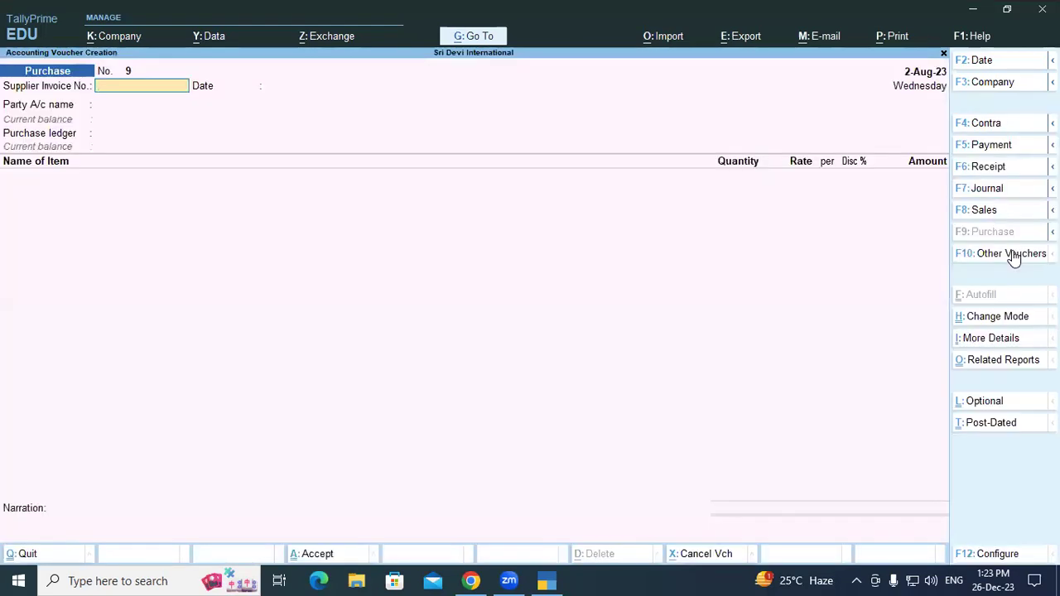
pyautogui.press('F8')
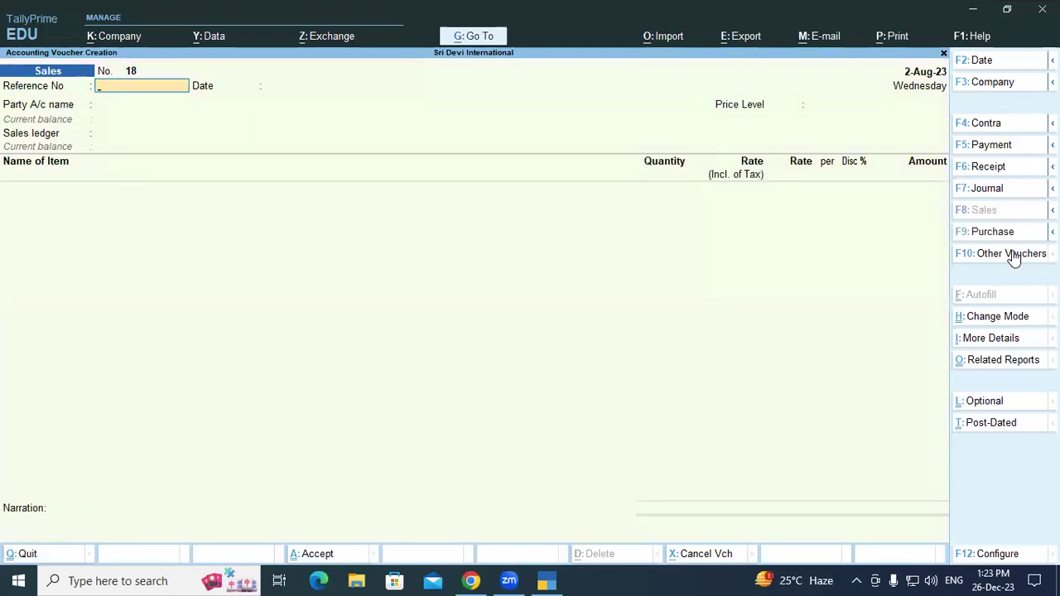
pyautogui.write('023')
pyautogui.press('Return')
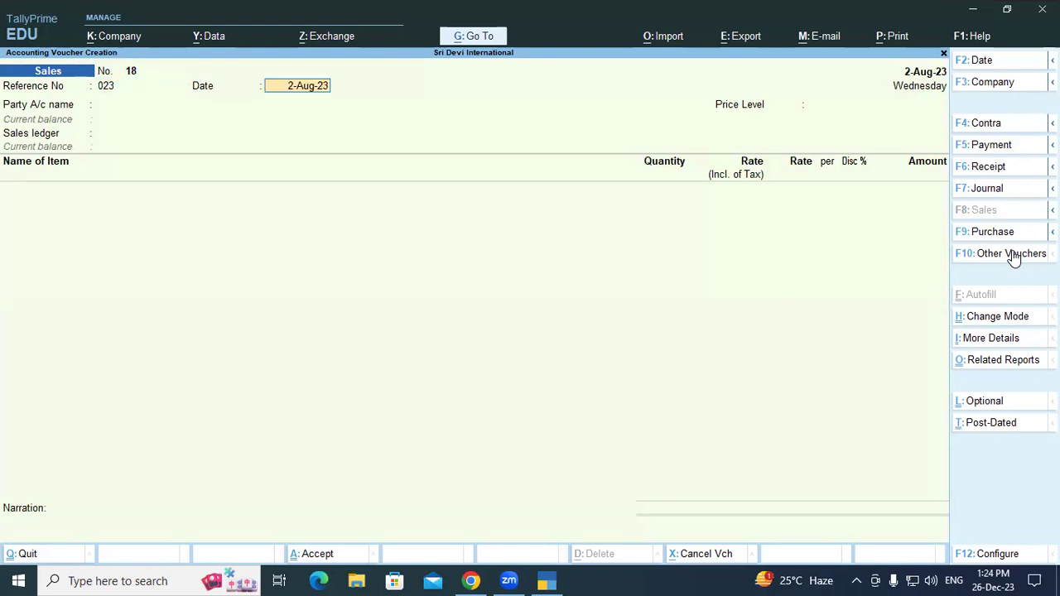
pyautogui.press('Return')
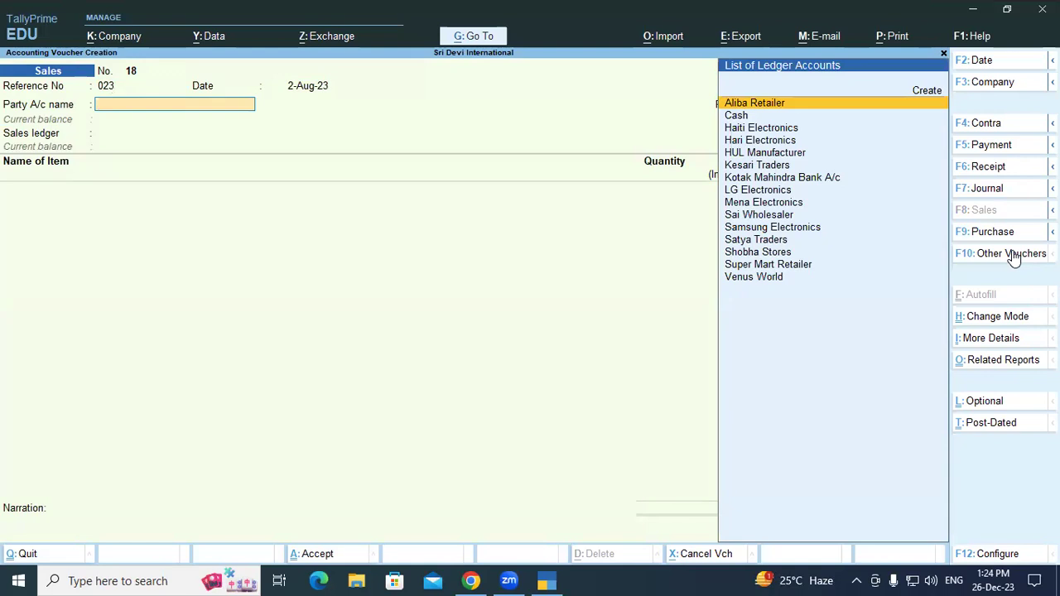
# Choose Haiti Electronics as the sale's party and Sales A/c as its ledger, keeping the default dispatch and party details.
pyautogui.press('Down')
pyautogui.press('Down')
pyautogui.press('Return')
pyautogui.press('Return')
pyautogui.press('Return')
pyautogui.press('Return')
pyautogui.press('Return')
pyautogui.press('Return')
pyautogui.press('Return')
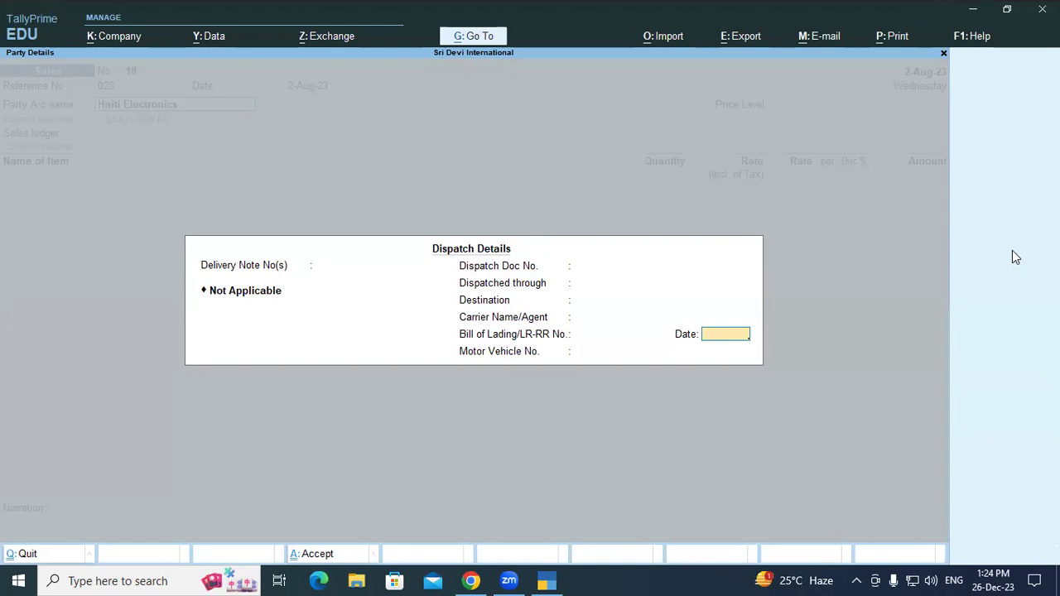
pyautogui.press('Return')
pyautogui.press('Return')
pyautogui.press('Return')
pyautogui.press('Return')
pyautogui.press('Return')
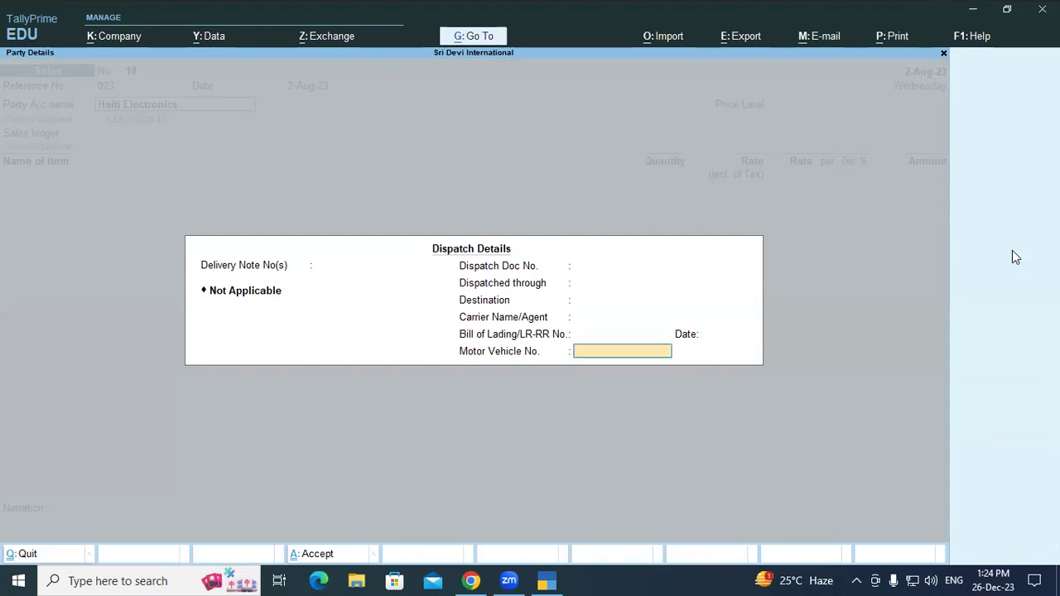
pyautogui.press('Return')
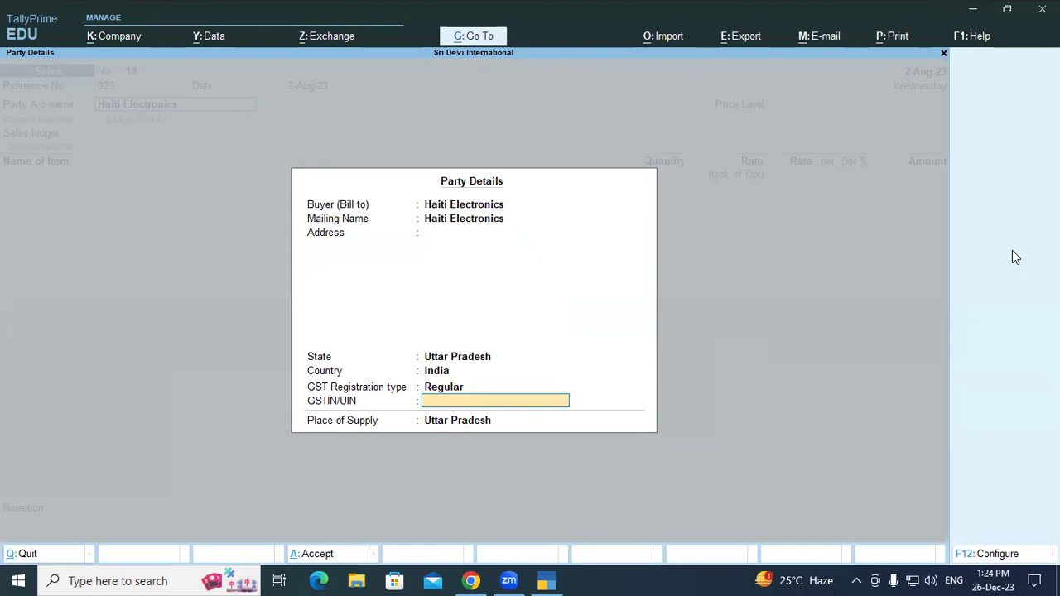
pyautogui.press('Return')
pyautogui.press('Return')
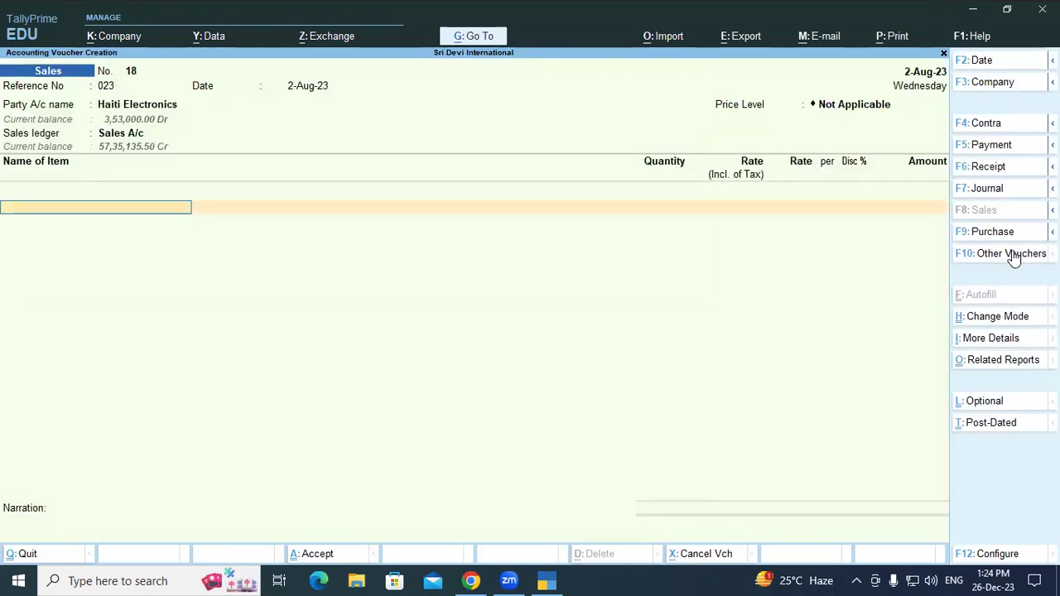
# Add the Keyboard item to the sale, allocating 10 nos from the Padrauna -UP location without a tracking or order number.
pyautogui.write('Keyboard')
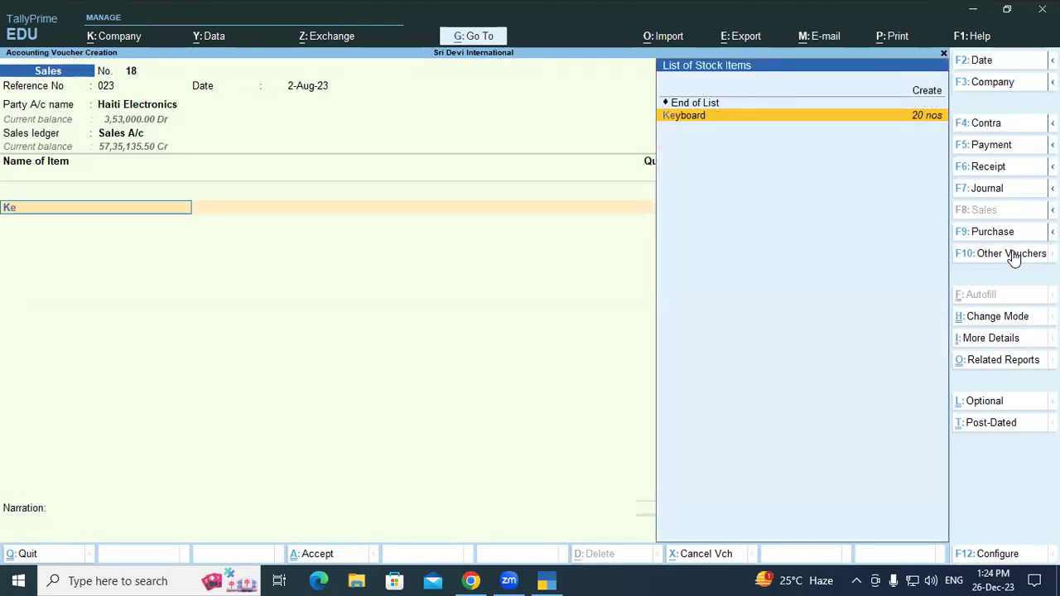
pyautogui.press('Return')
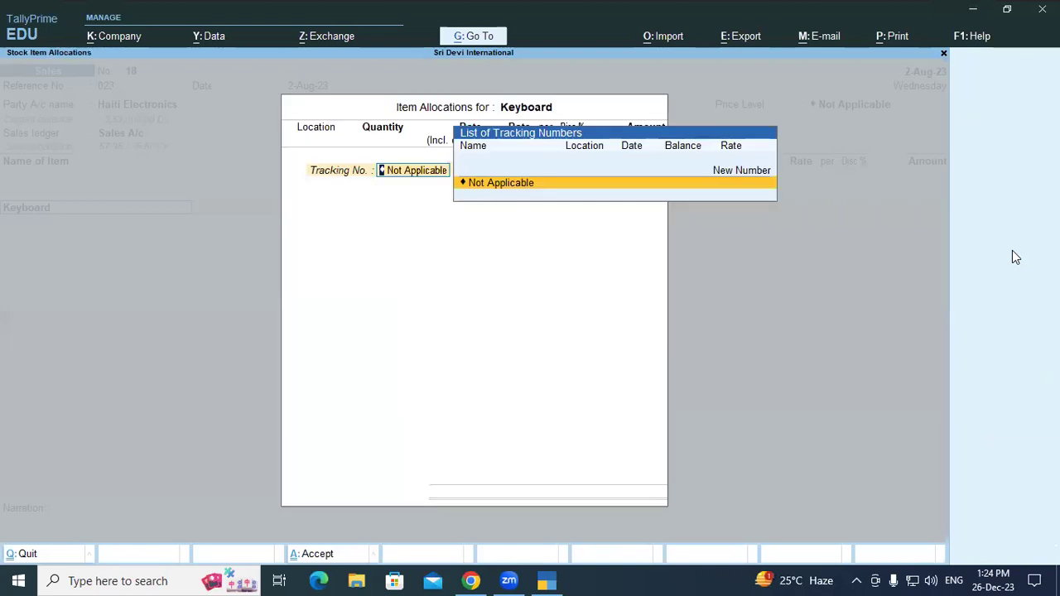
pyautogui.press('Return')
pyautogui.press('Return')
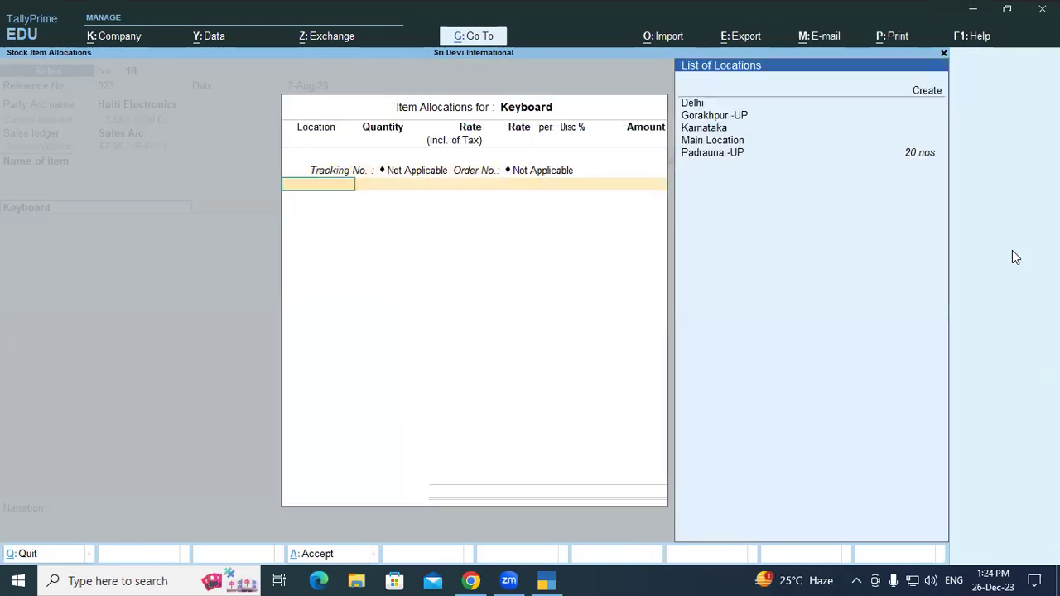
pyautogui.press('Down')
pyautogui.press('Down')
pyautogui.press('Down')
pyautogui.press('Down')
pyautogui.press('Down')
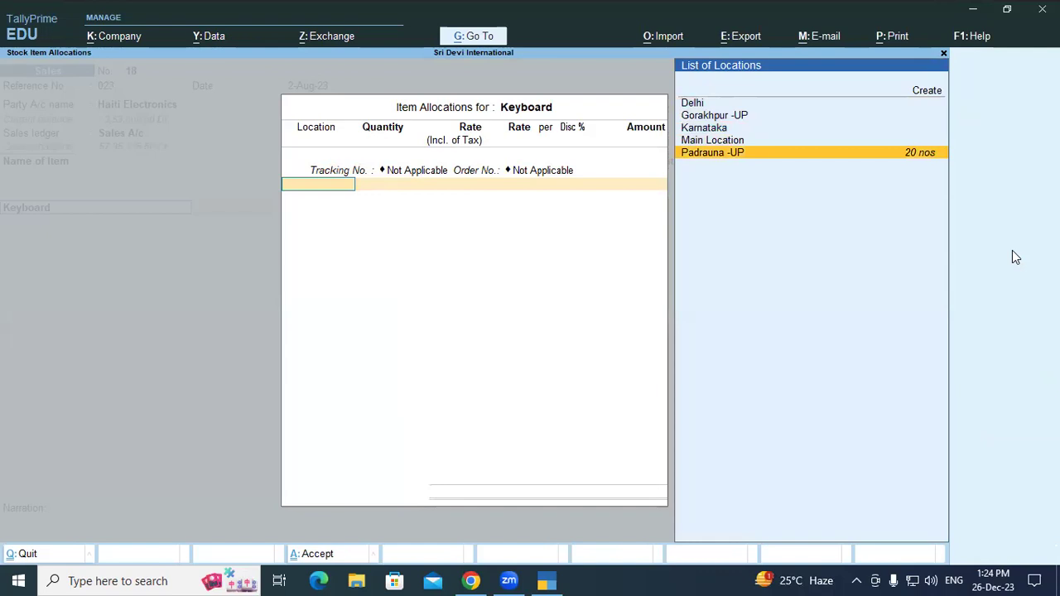
pyautogui.press('Return')
pyautogui.write('10')
pyautogui.press('Return')
pyautogui.press('Return')
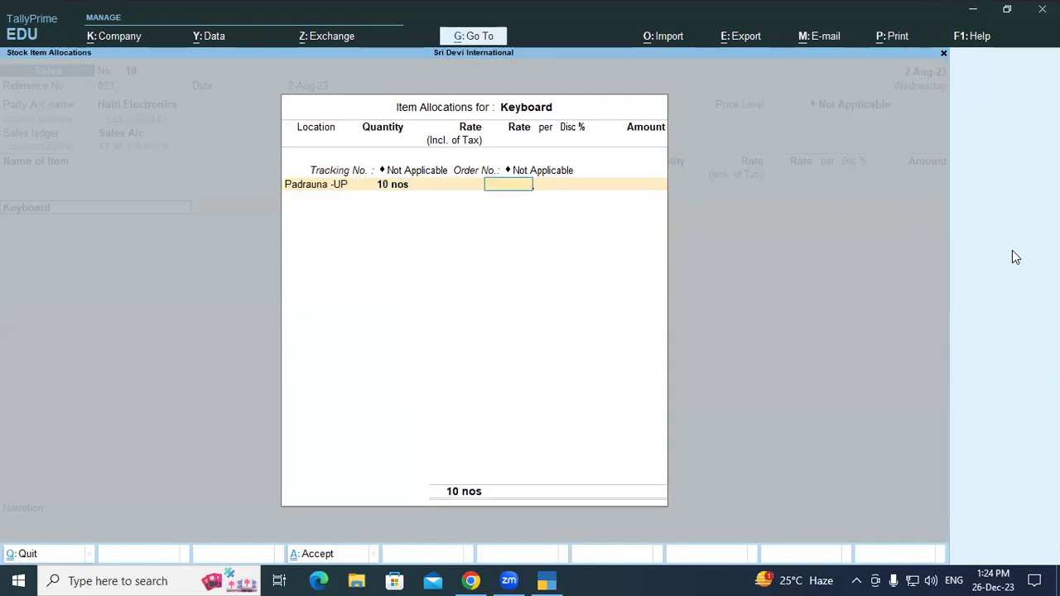
# Set the Keyboard's selling rate to 400 per nos, save the sales voucher and return to the Gateway of Tally.
pyautogui.write('400')
pyautogui.press('Return')
pyautogui.press('Return')
pyautogui.press('Return')
pyautogui.press('Return')
pyautogui.press('Return')
pyautogui.press('Return')
pyautogui.press('Return')
pyautogui.press('Return')
pyautogui.press('Return')
pyautogui.press('Return')
pyautogui.press('Return')
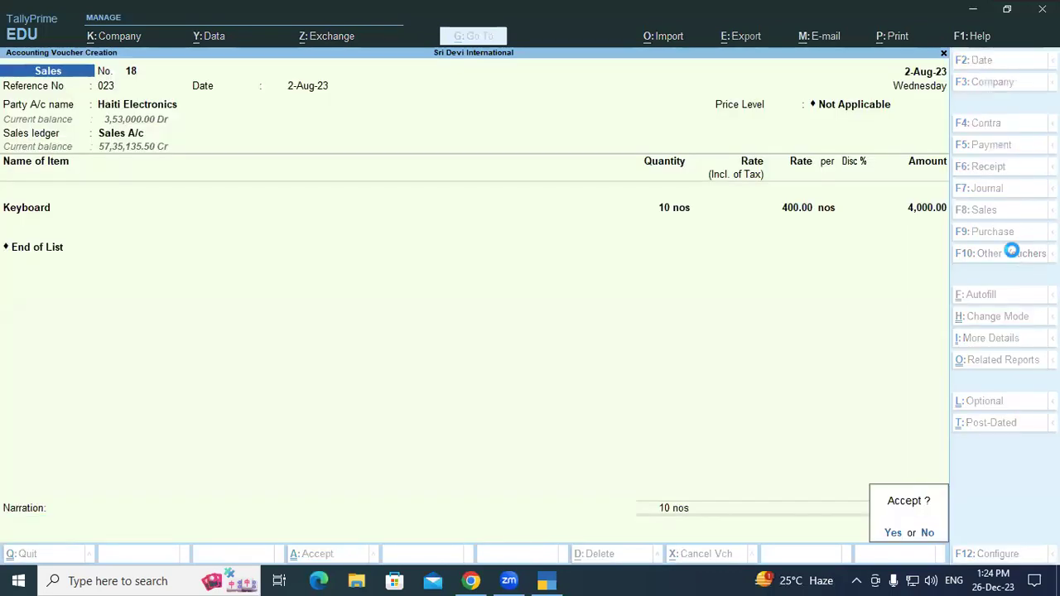
pyautogui.press('Return')
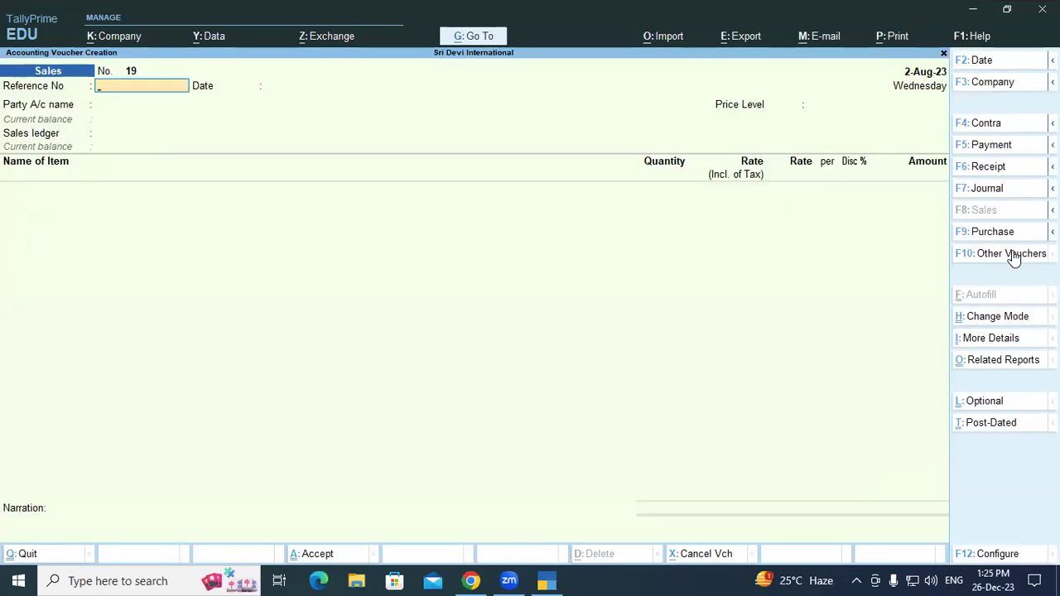
pyautogui.press('Escape')
pyautogui.press('Return')
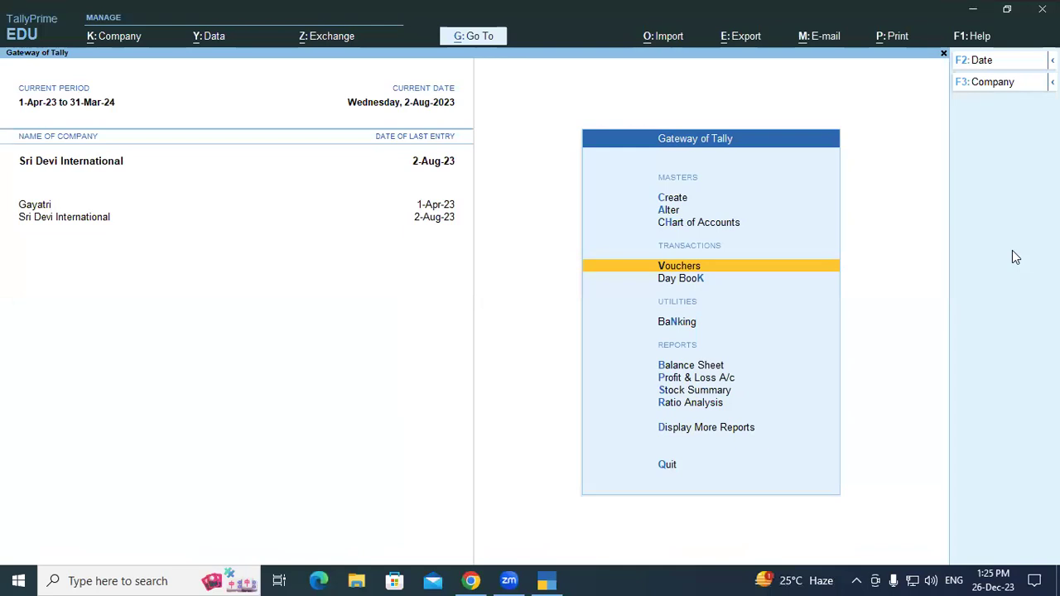
# Open the Stock Group Reorder Status report for the Keyboard group.
pyautogui.hotkey('alt', 'g')
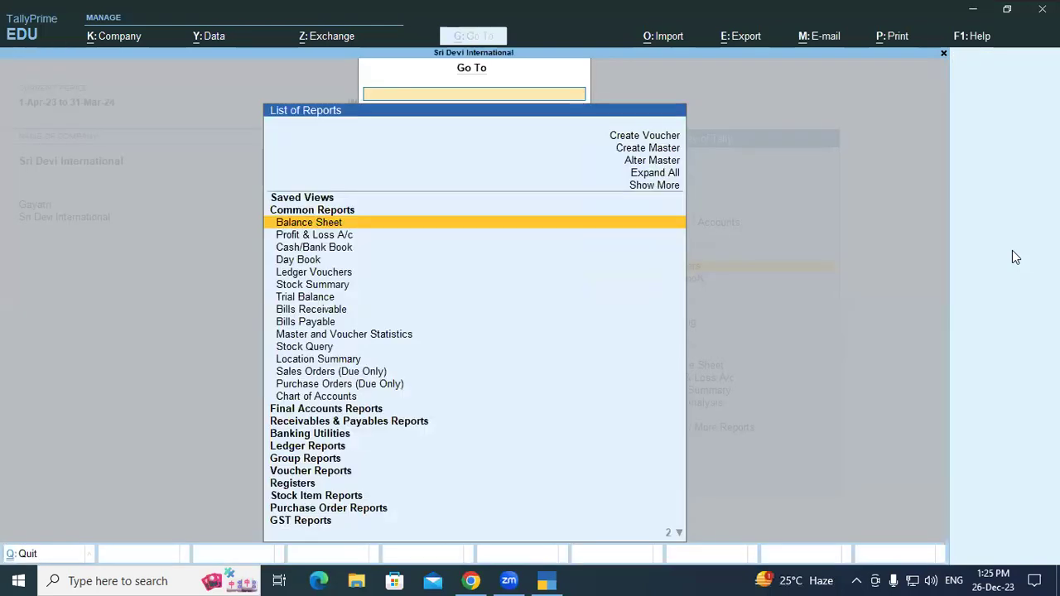
pyautogui.write('Re')
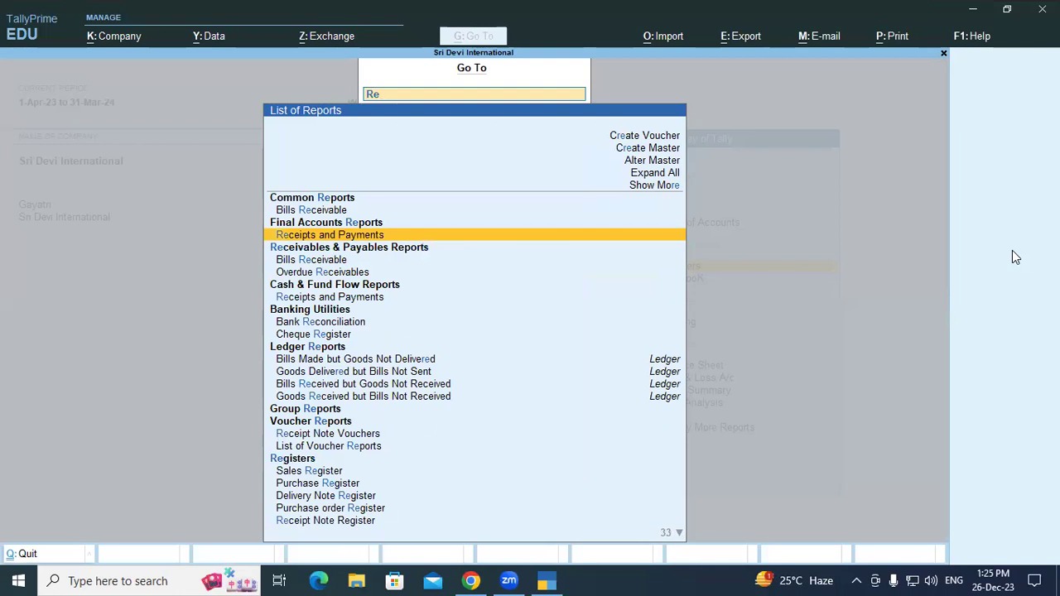
pyautogui.write('or')
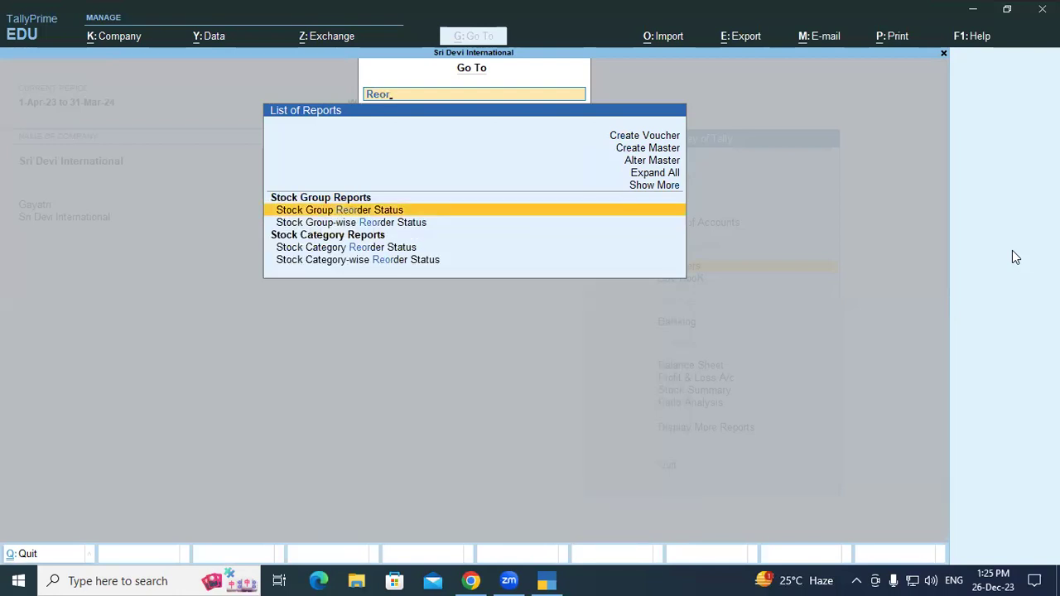
pyautogui.press('Return')
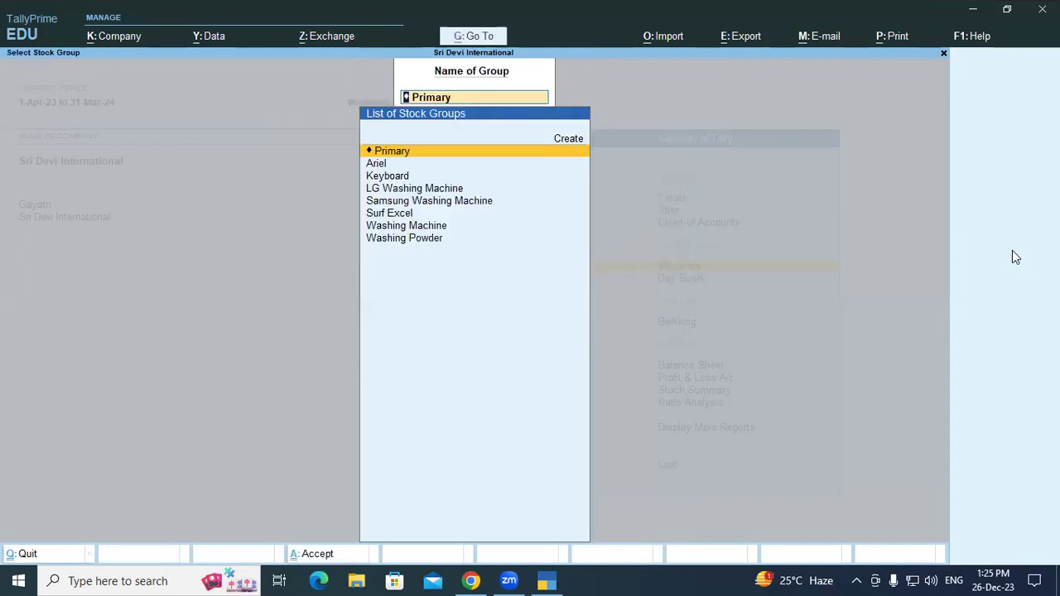
pyautogui.press('Down')
pyautogui.press('Down')
pyautogui.press('Return')
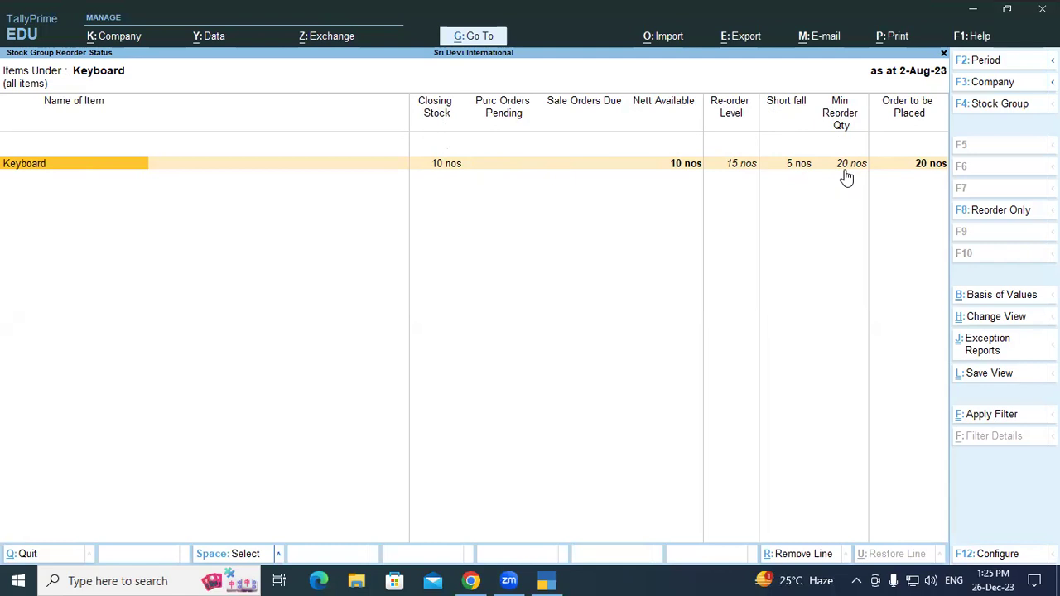
# Restrict the report to items below their reorder level, examine the Keyboard's shortfall and order quantity, and return to the Gateway of Tally.
pyautogui.click(1008, 211)
pyautogui.click(984, 212)
pyautogui.click(994, 214)
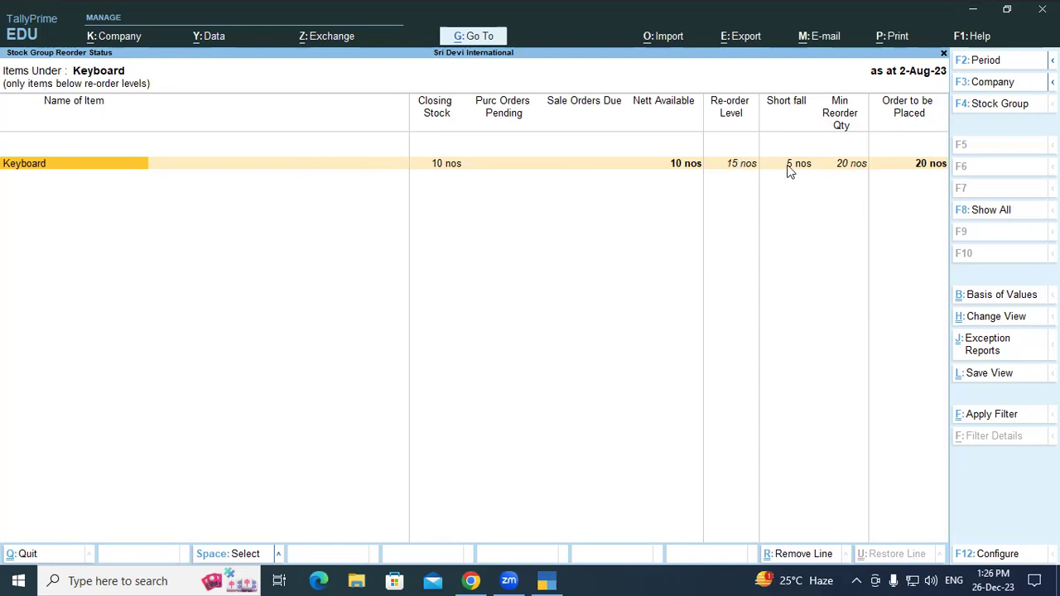
pyautogui.press('Escape')
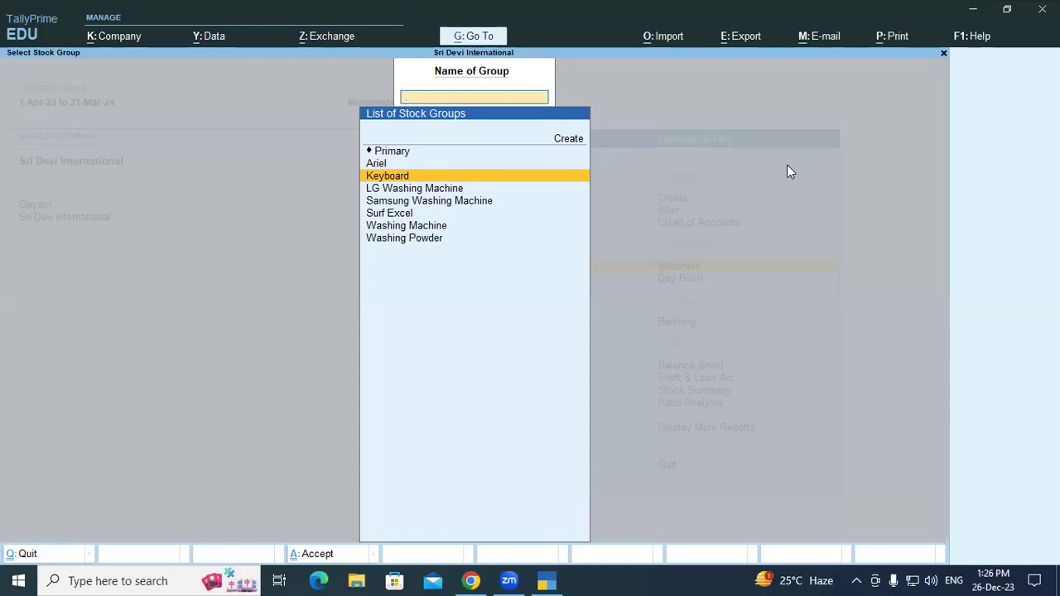
pyautogui.press('Escape')
pyautogui.press('Up')
pyautogui.press('Up')
pyautogui.press('Up')
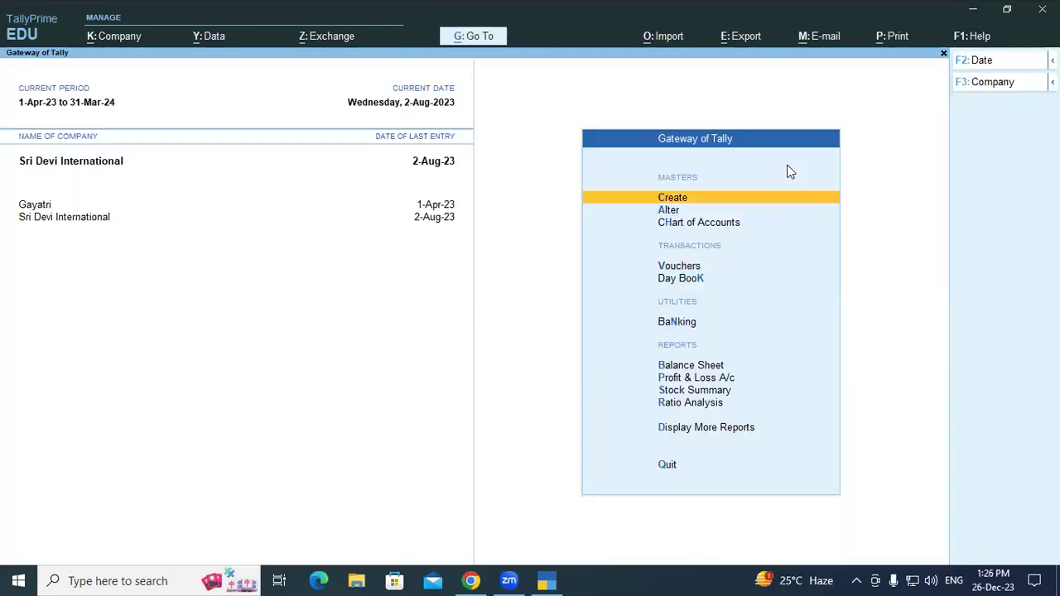
# Start a new Sales Order voucher from the Gateway of Tally.
pyautogui.press('Down')
pyautogui.press('Down')
pyautogui.press('Down')
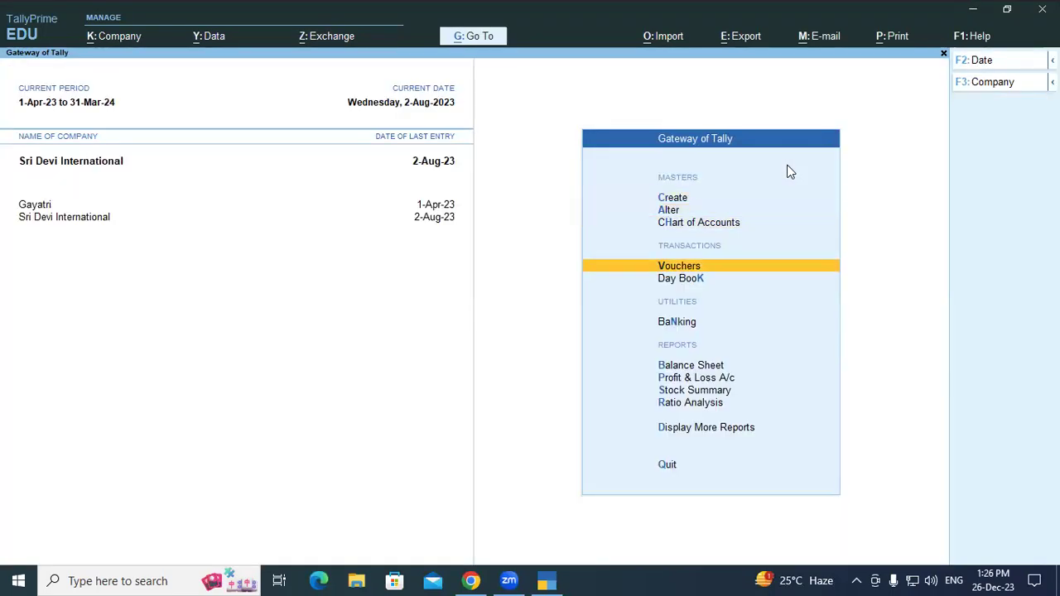
pyautogui.press('Return')
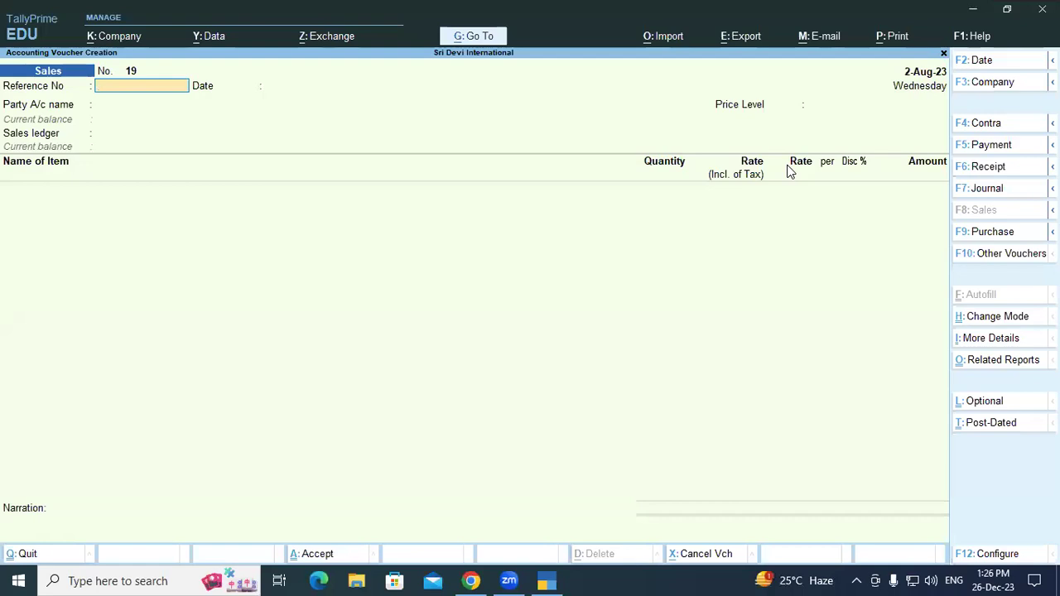
pyautogui.click(1000, 253)
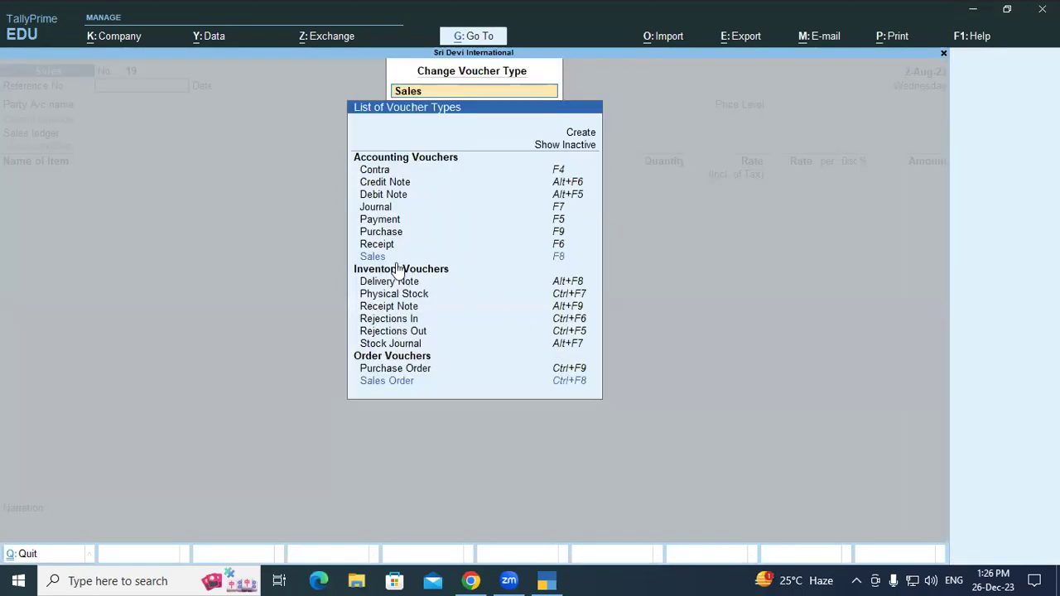
pyautogui.click(395, 383)
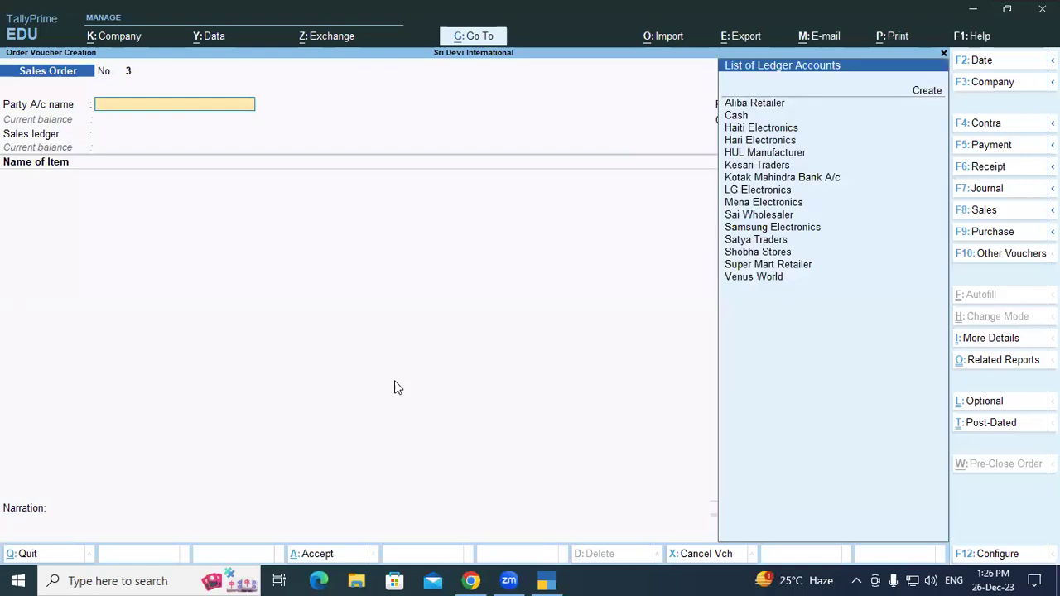
# Set Mena Electronics as the sales order's party, leaving the order and dispatch details blank and keeping its default party details.
pyautogui.write('me')
pyautogui.press('Return')
pyautogui.press('Return')
pyautogui.press('Return')
pyautogui.press('Return')
pyautogui.press('Return')
pyautogui.press('Return')
pyautogui.press('Return')
pyautogui.press('Return')
pyautogui.press('Return')
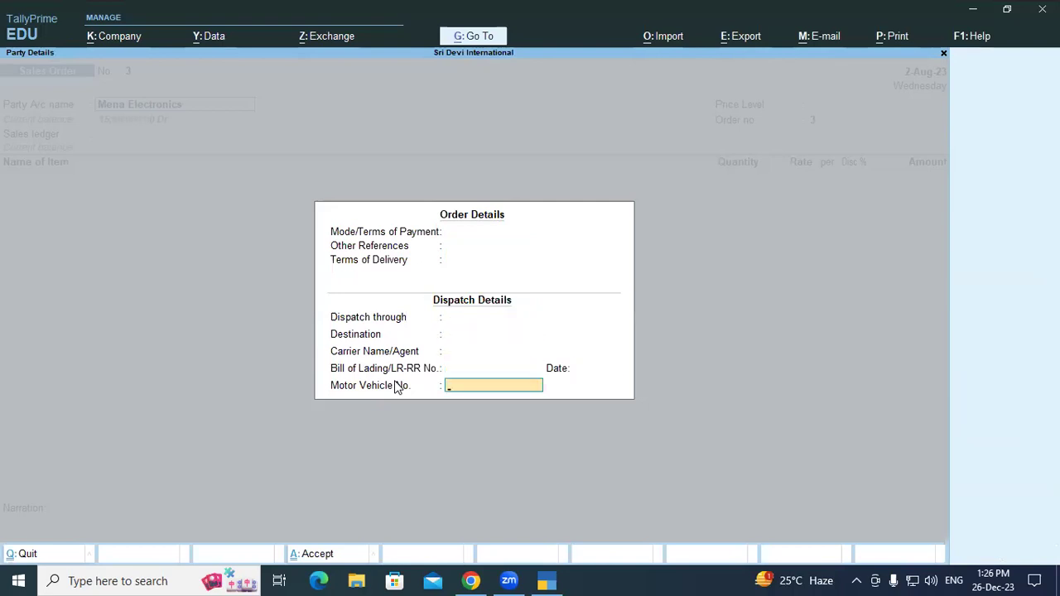
pyautogui.press('Return')
pyautogui.press('Return')
pyautogui.press('Return')
pyautogui.press('Return')
pyautogui.press('Return')
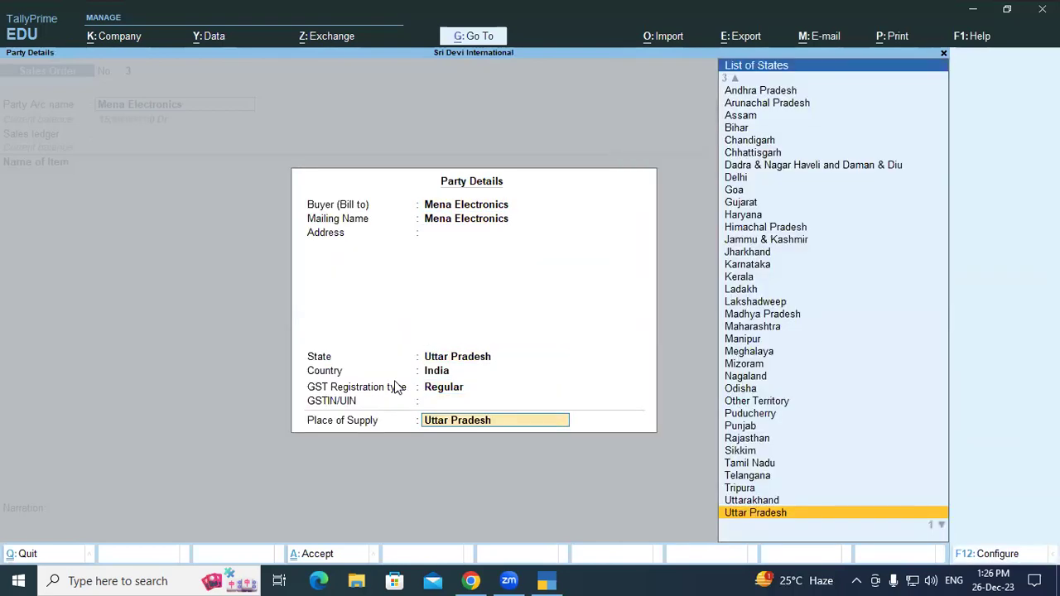
pyautogui.press('Return')
pyautogui.press('Return')
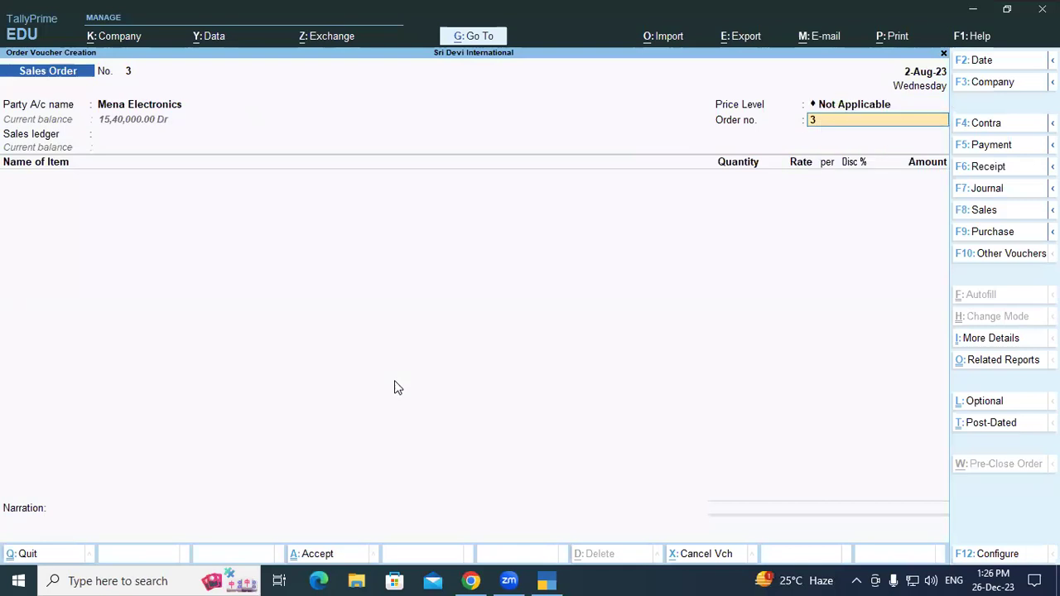
# Enter the sales order's order number and assign the Sales A/c ledger.
pyautogui.write('So-003')
pyautogui.press('Return')
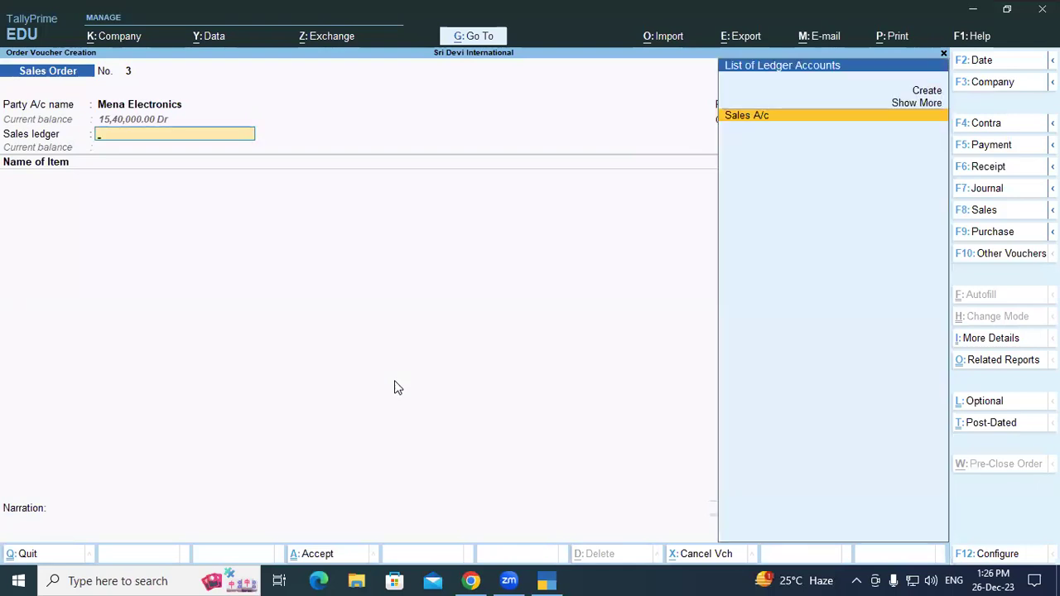
pyautogui.press('Return')
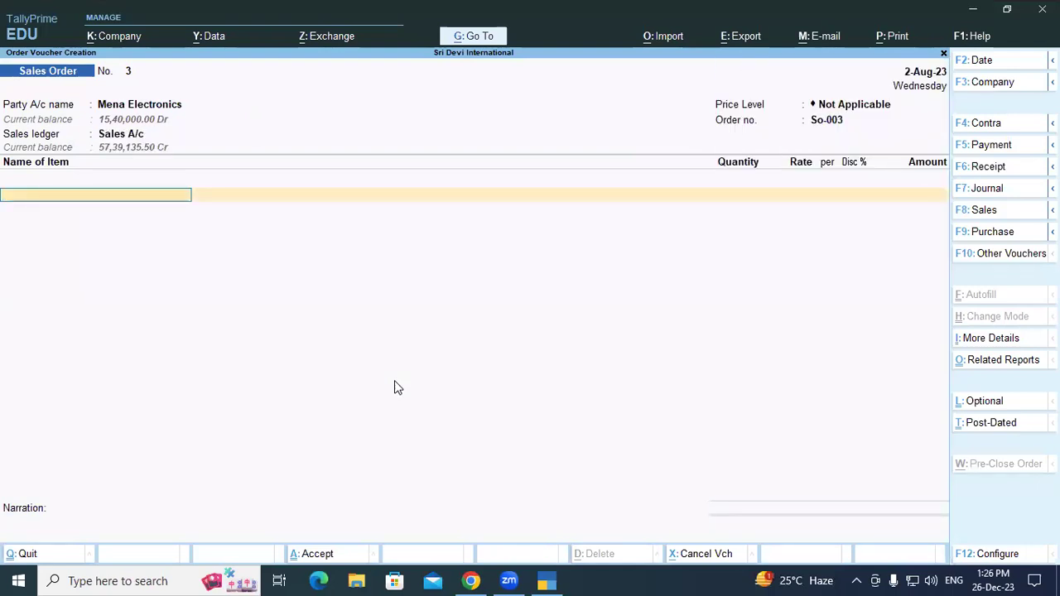
# Add the Keyboard item to the sales order, due on 2-Aug-23 from the Padrauna -UP location.
pyautogui.write('key')
pyautogui.press('Return')
pyautogui.press('Return')
pyautogui.press('Return')
pyautogui.press('Return')
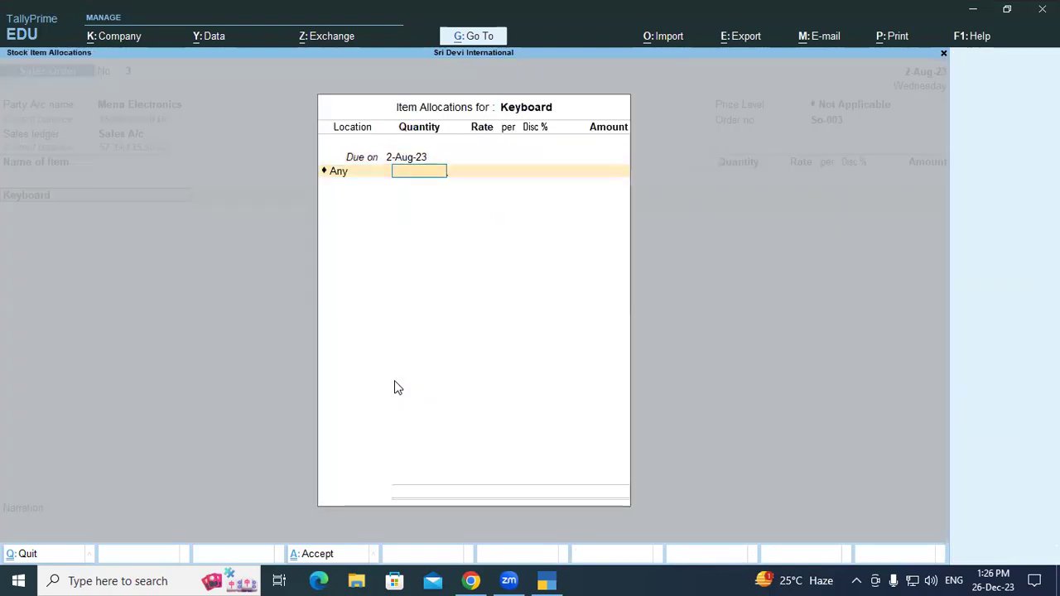
pyautogui.press('BackSpace')
pyautogui.press('BackSpace')
pyautogui.press('Down')
pyautogui.press('Down')
pyautogui.press('Down')
pyautogui.press('Down')
pyautogui.press('Down')
pyautogui.press('Down')
pyautogui.press('Down')
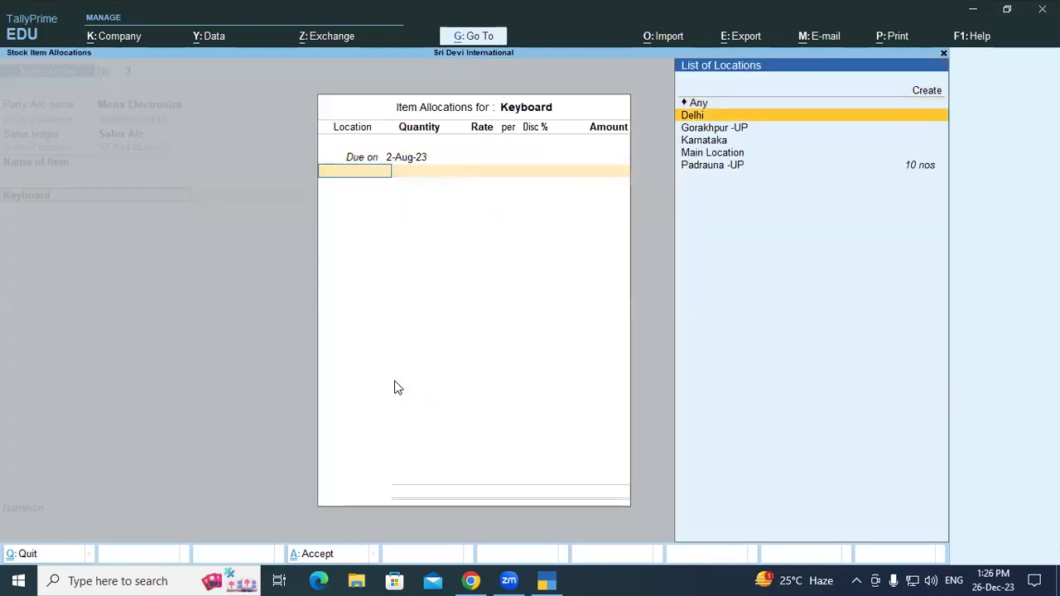
pyautogui.press('Return')
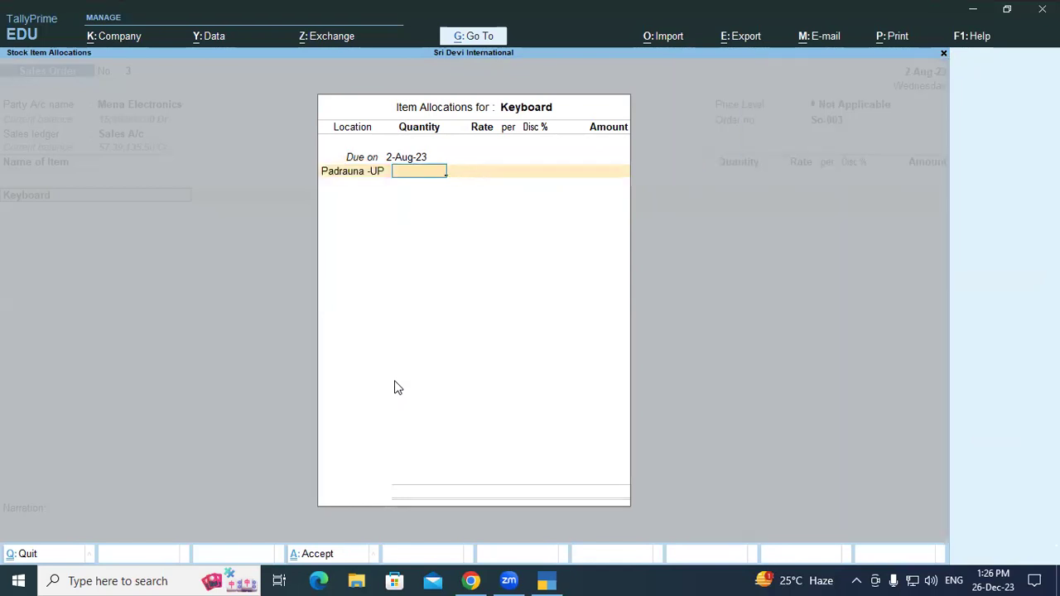
# Order 5 nos of Keyboard at 400 per nos, save the sales order and return to the Gateway of Tally.
pyautogui.write('5')
pyautogui.press('Return')
pyautogui.press('Return')
pyautogui.press('Return')
pyautogui.press('Return')
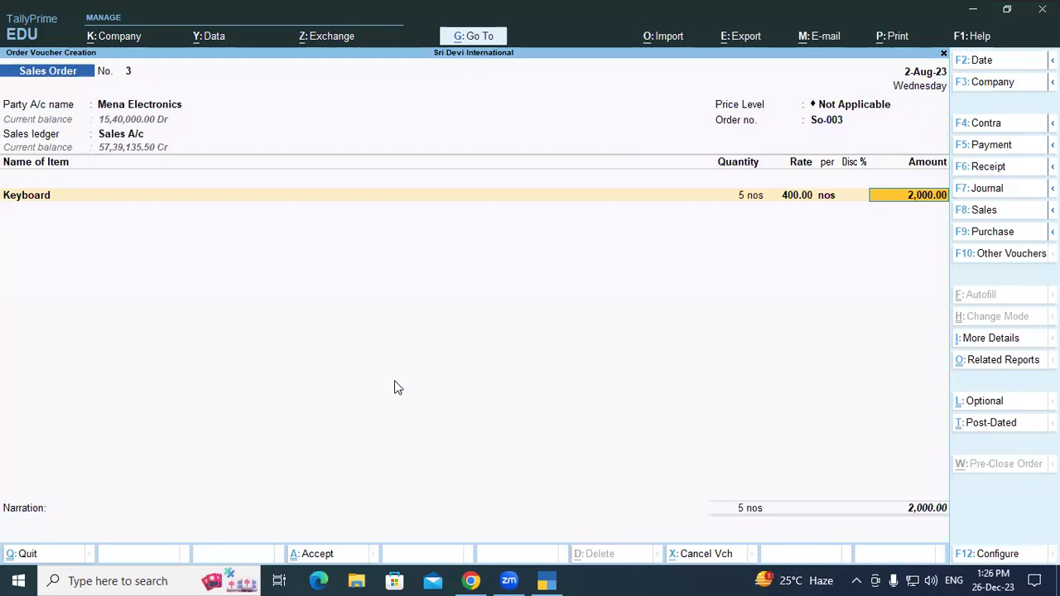
pyautogui.press('Return')
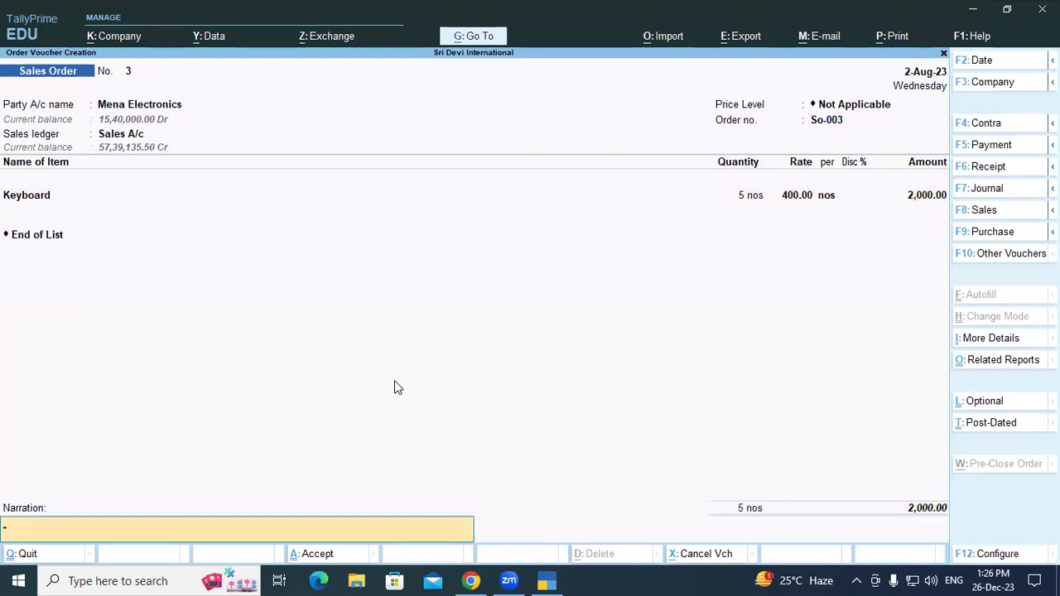
pyautogui.press('Return')
pyautogui.press('Return')
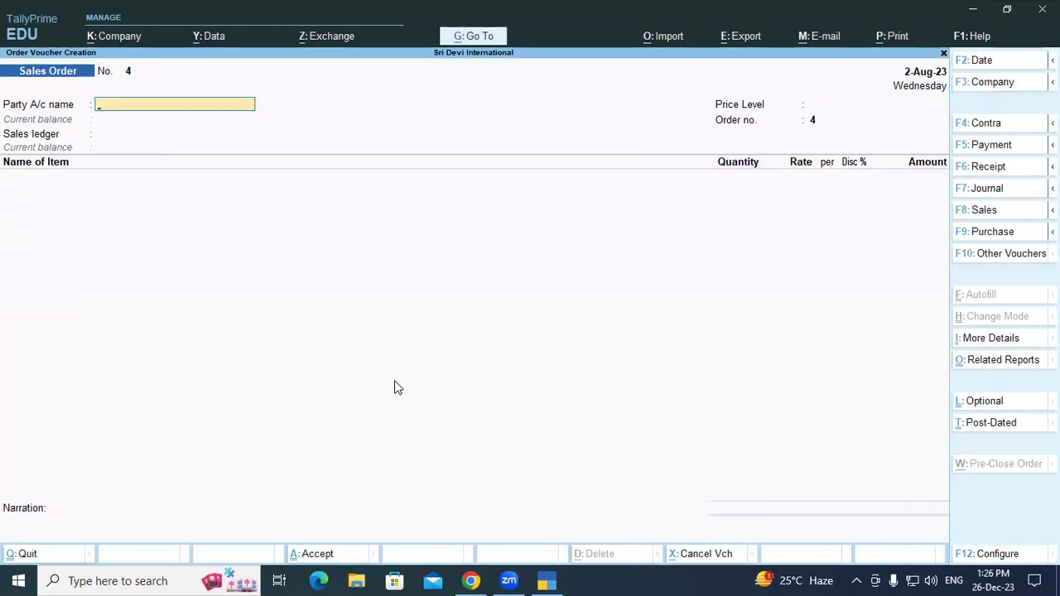
pyautogui.press('Escape')
pyautogui.press('Return')
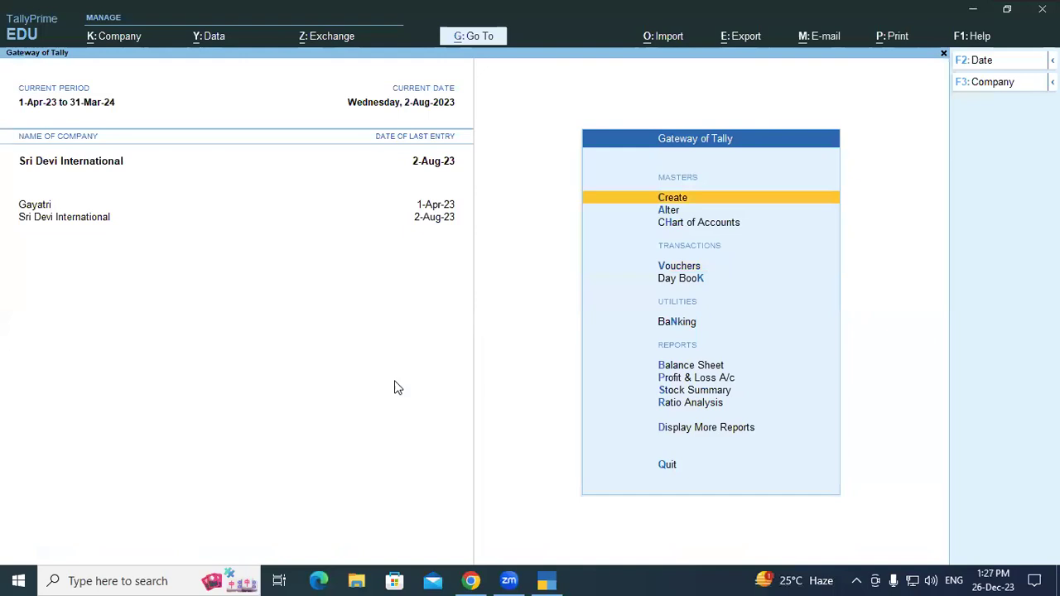
# Examine the Keyboard group's sale orders due and shortfall in the Stock Group Reorder Status report, and return to the Gateway of Tally.
pyautogui.hotkey('alt', 'g')
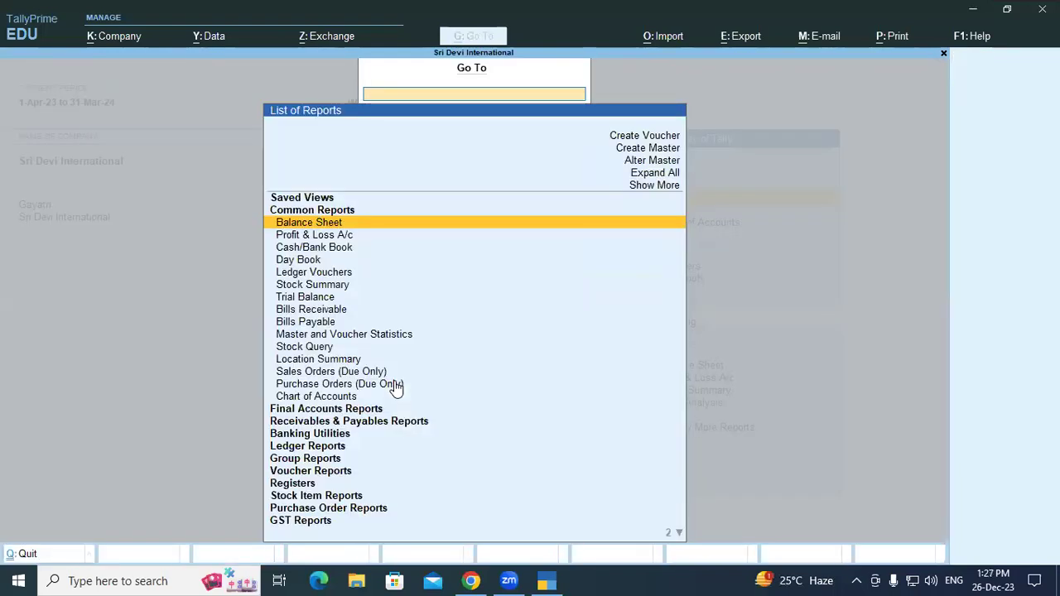
pyautogui.write('Reo')
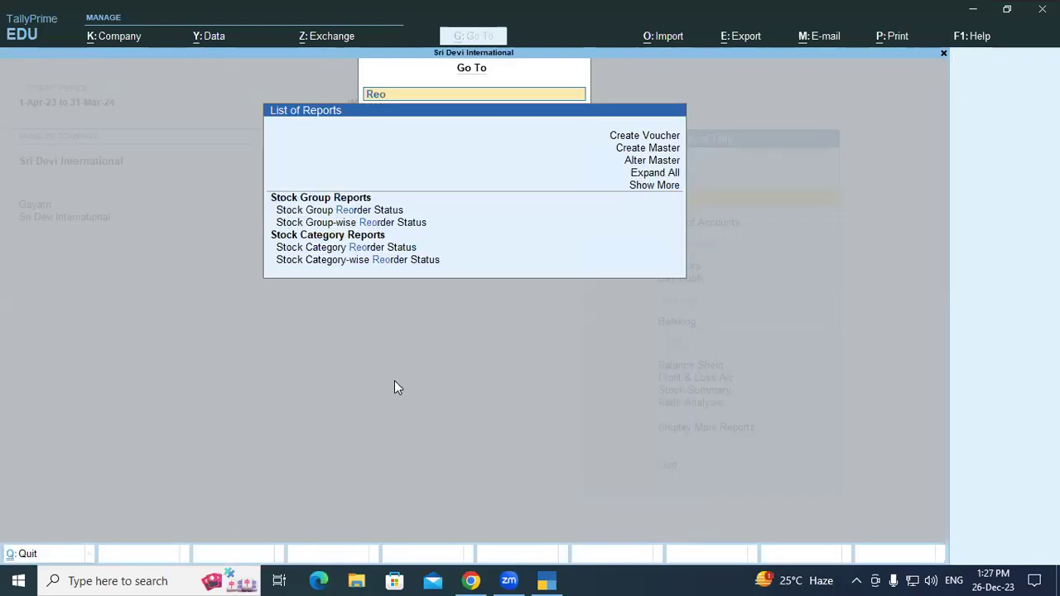
pyautogui.press('Return')
pyautogui.press('Down')
pyautogui.press('Down')
pyautogui.press('Return')
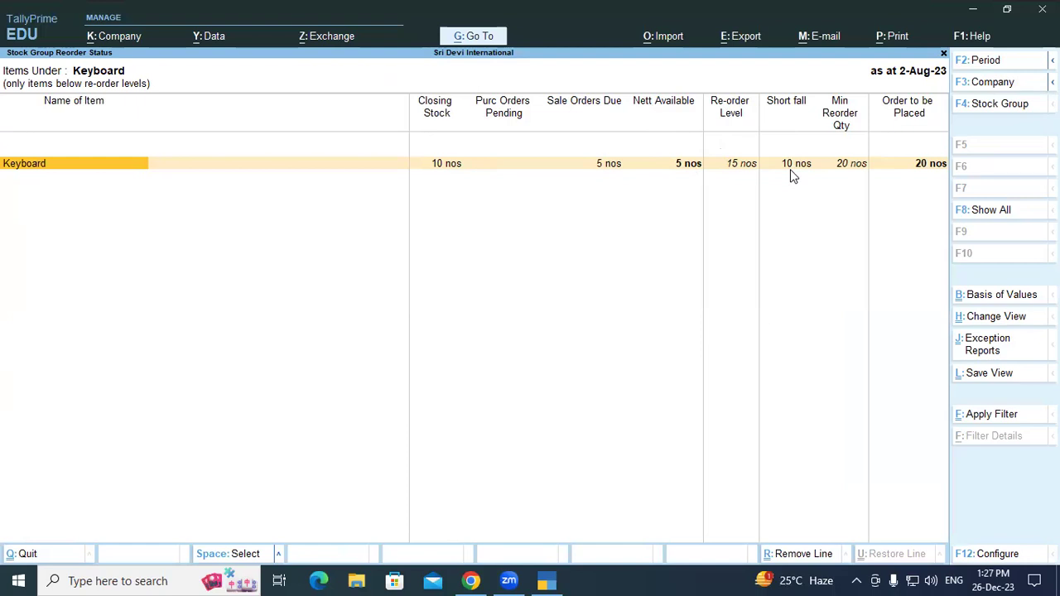
pyautogui.press('Escape')
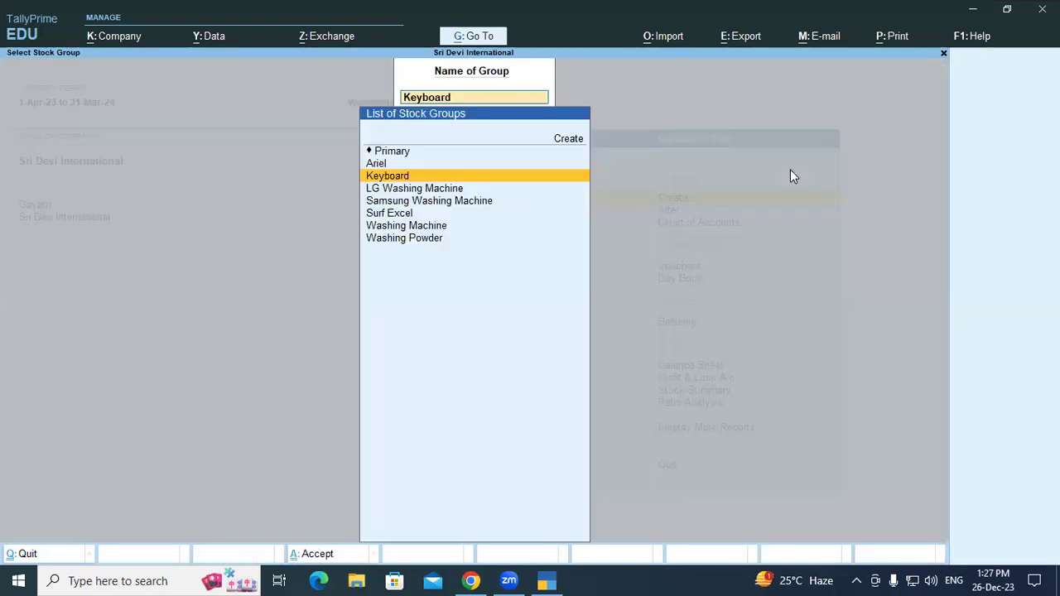
pyautogui.press('Escape')
pyautogui.press('Return')
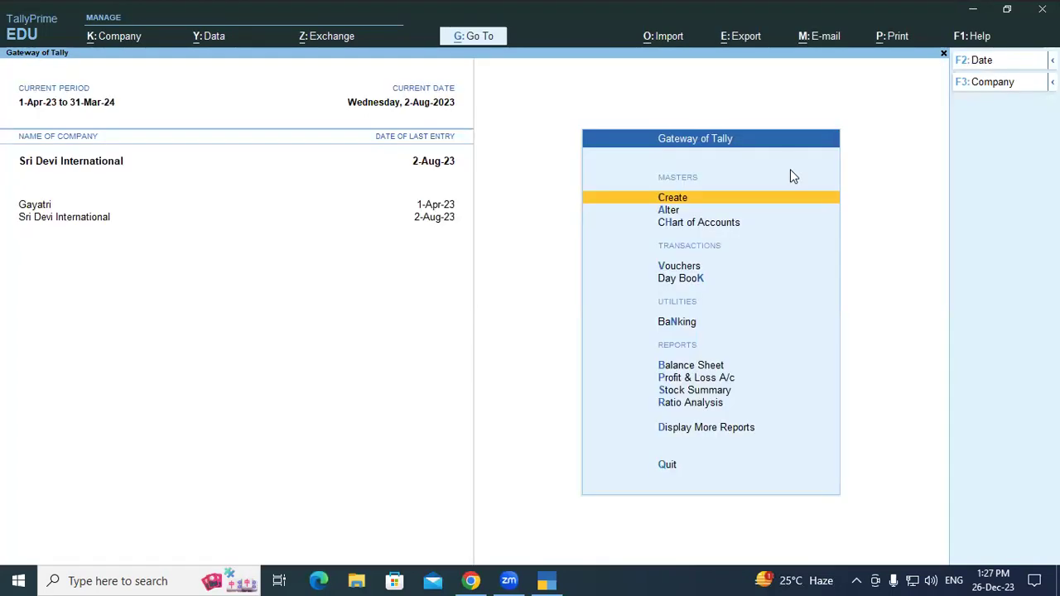
# Start a new Purchase voucher from the Gateway of Tally.
pyautogui.press('Down')
pyautogui.press('Down')
pyautogui.press('Down')
pyautogui.press('Return')
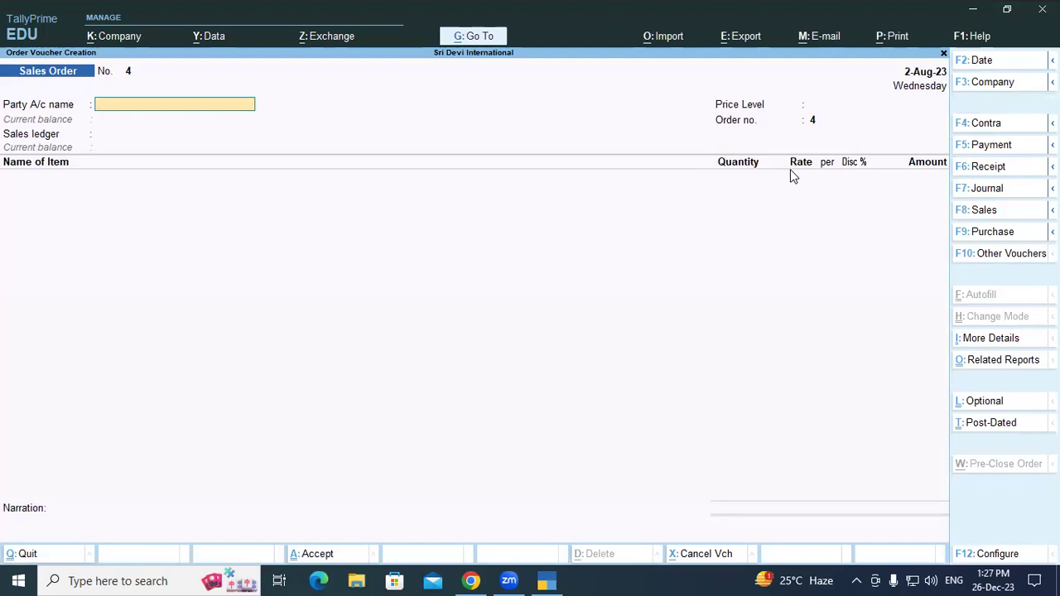
pyautogui.press('F9')
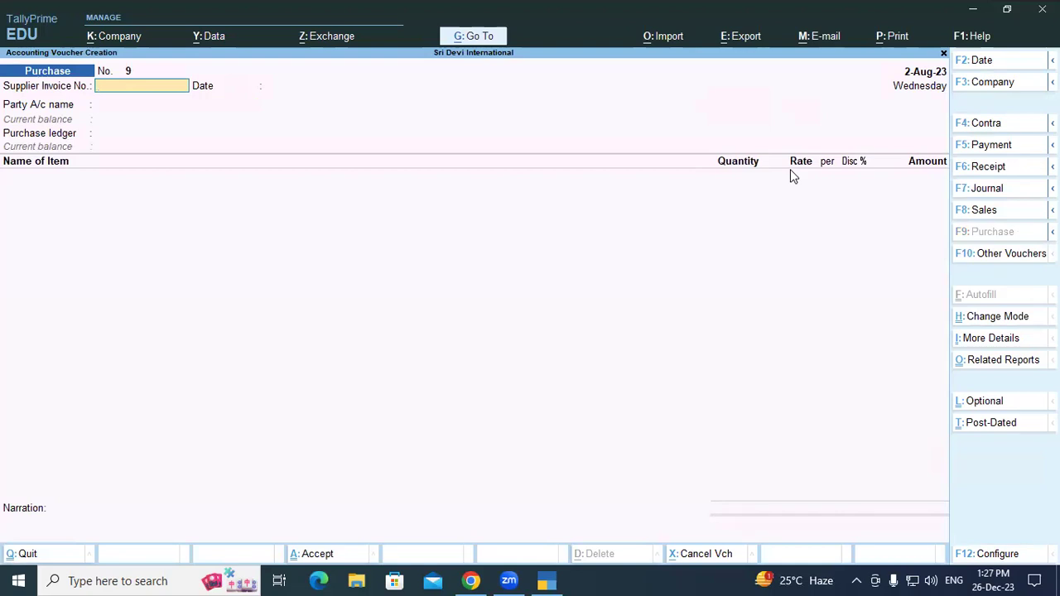
# Enter supplier invoice number 01 dated 2-Aug-23, with Aliba Retailer as the party and Purchase A/c as the purchase ledger.
pyautogui.write('01')
pyautogui.press('Return')
pyautogui.press('Return')
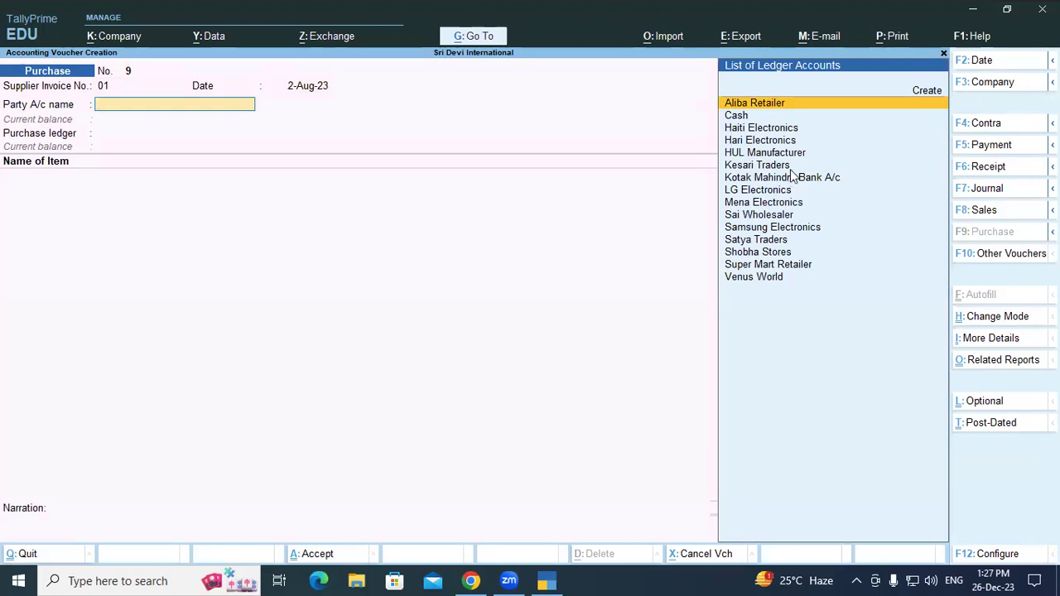
pyautogui.press('Return')
pyautogui.hotkey('ctrl', 'a')
pyautogui.hotkey('ctrl', 'a')
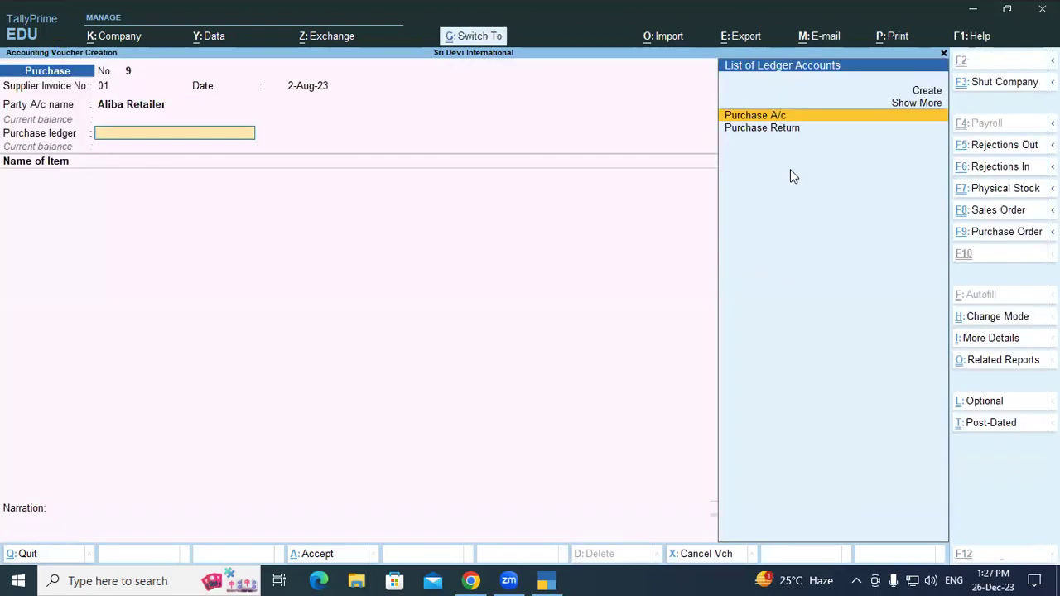
pyautogui.press('Return')
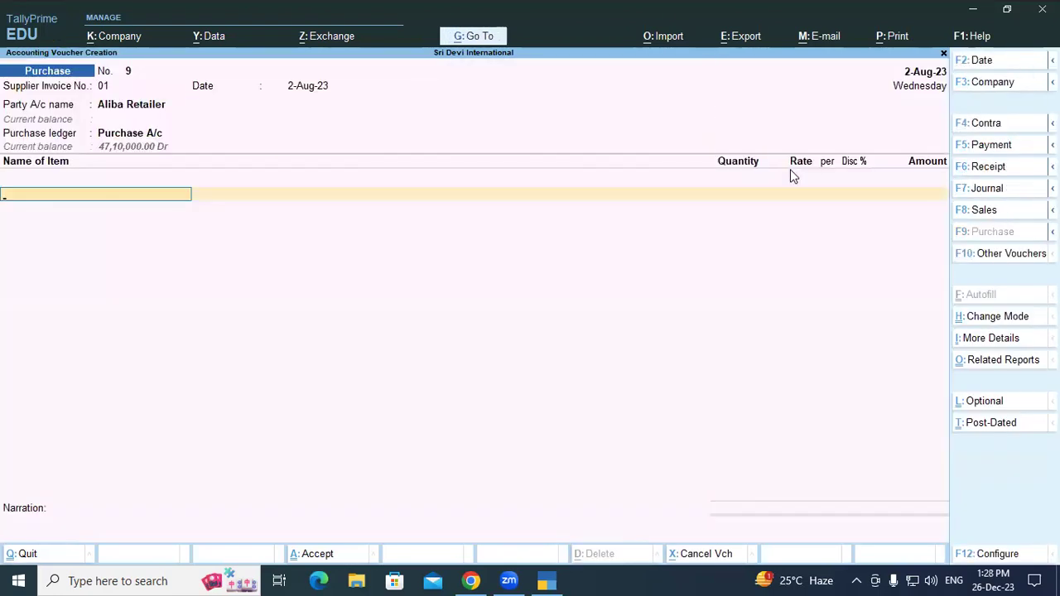
# Add the Keyboard item to the purchase at the Padrauna -UP location without a tracking or order number.
pyautogui.write('key')
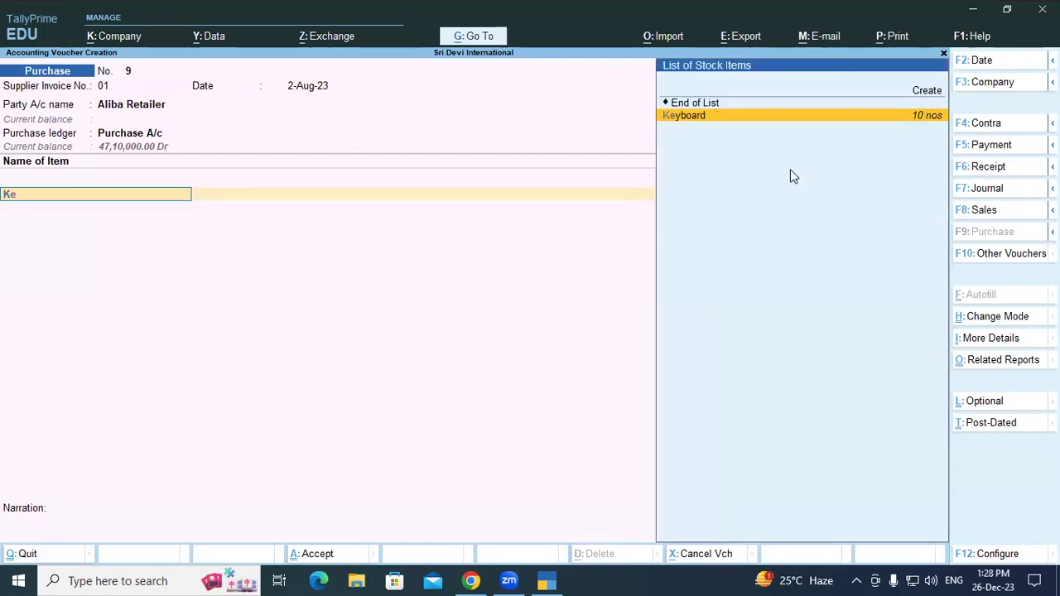
pyautogui.press('Return')
pyautogui.press('Return')
pyautogui.press('Return')
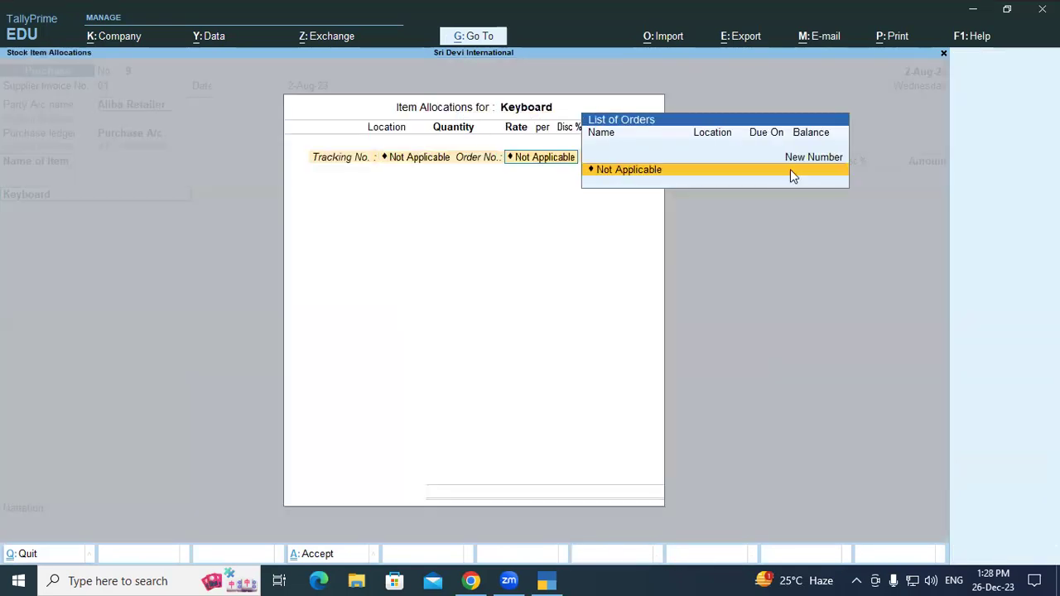
pyautogui.press('Return')
pyautogui.press('Down')
pyautogui.press('Down')
pyautogui.press('Down')
pyautogui.press('Down')
pyautogui.press('Down')
pyautogui.press('Down')
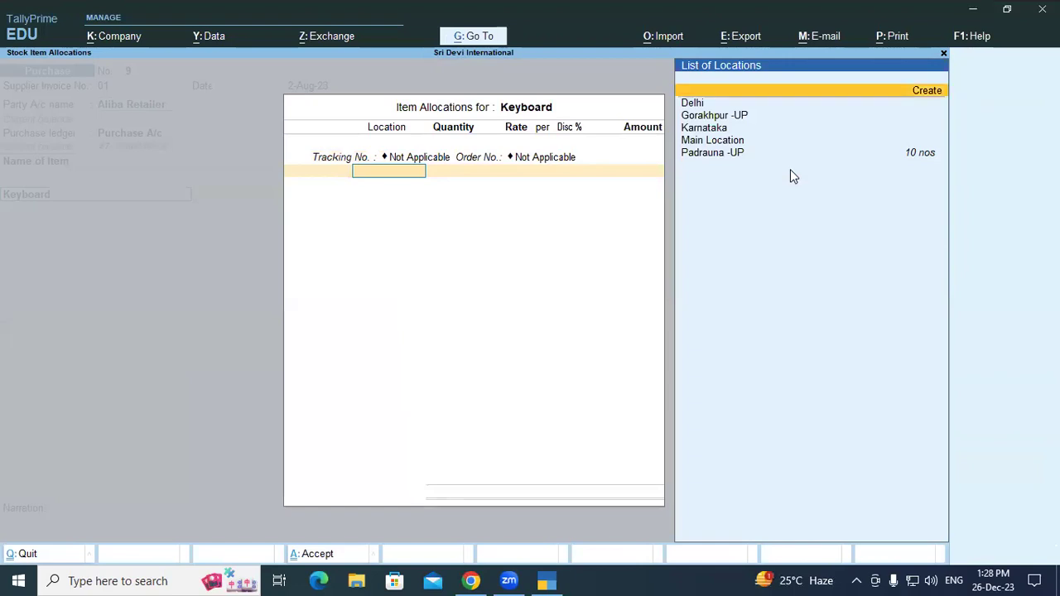
pyautogui.press('Return')
# Set the purchased Keyboard quantity to 20 nos at 350 per nos and finish the item list.
pyautogui.write('20')
pyautogui.press('Return')
pyautogui.press('Return')
pyautogui.press('Return')
pyautogui.press('Return')
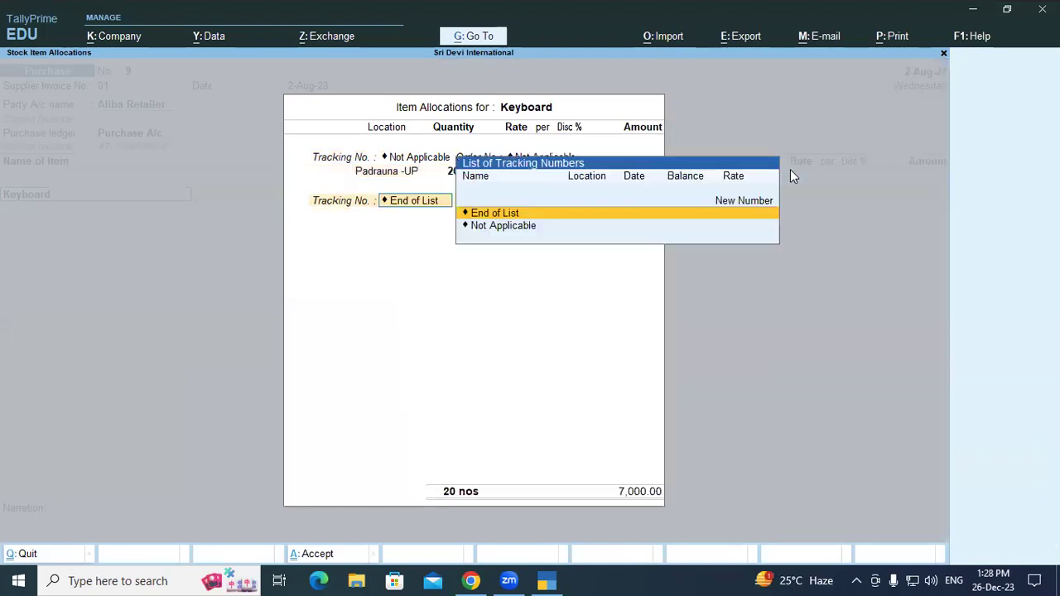
pyautogui.press('Return')
pyautogui.press('Return')
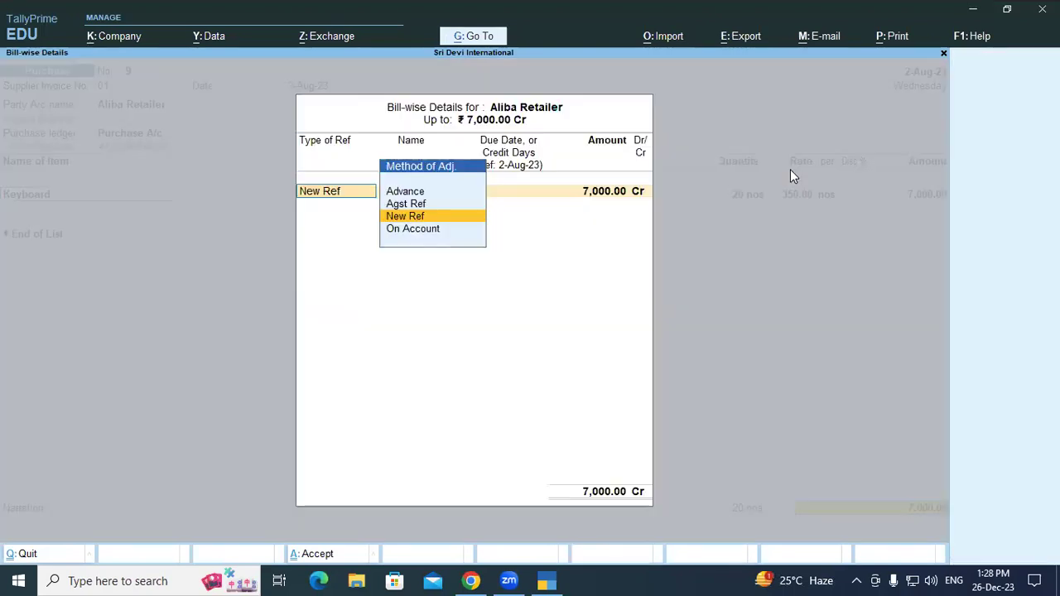
# Record the 7,000 bill from Aliba Retailer as a New Ref and save the purchase voucher.
pyautogui.press('Return')
pyautogui.press('Return')
pyautogui.press('Return')
pyautogui.press('Return')
pyautogui.press('Return')
pyautogui.press('Return')
pyautogui.press('Return')
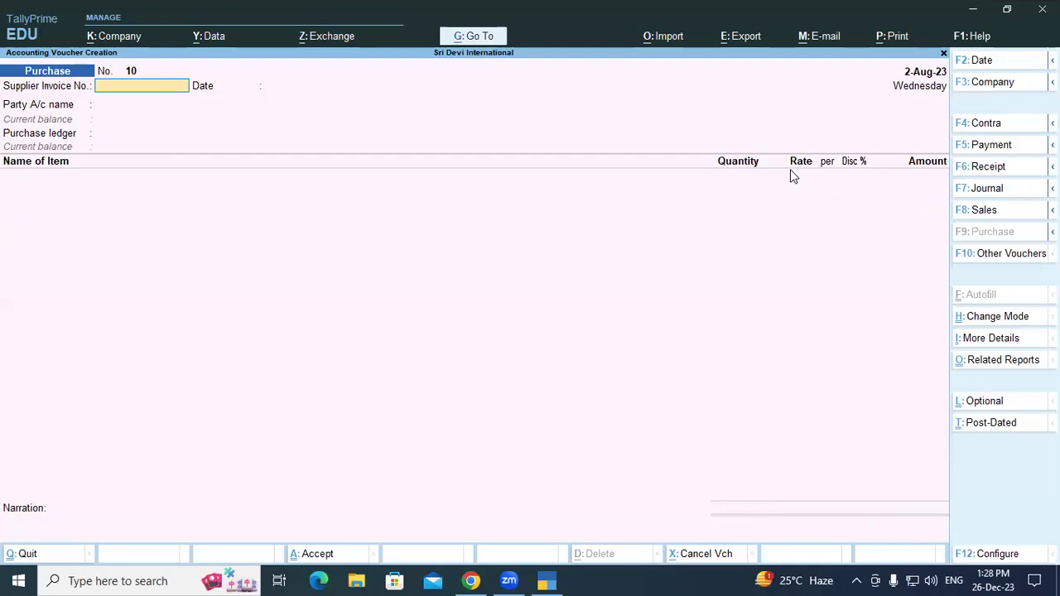
# Check the Stock Group Reorder Status report for the Keyboard group and return to voucher entry.
pyautogui.hotkey('alt', 'g')
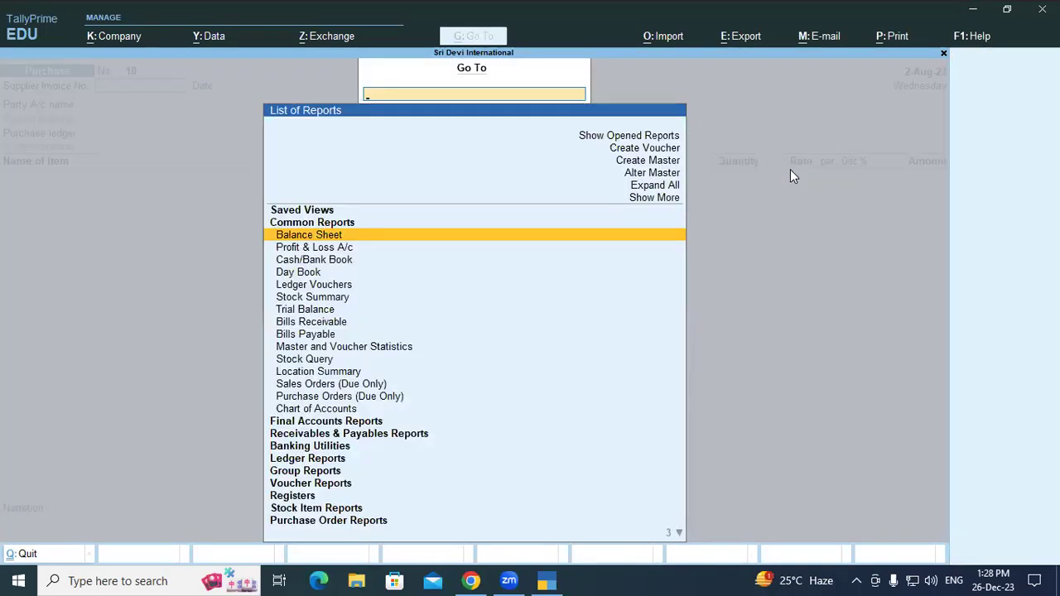
pyautogui.write('Reo')
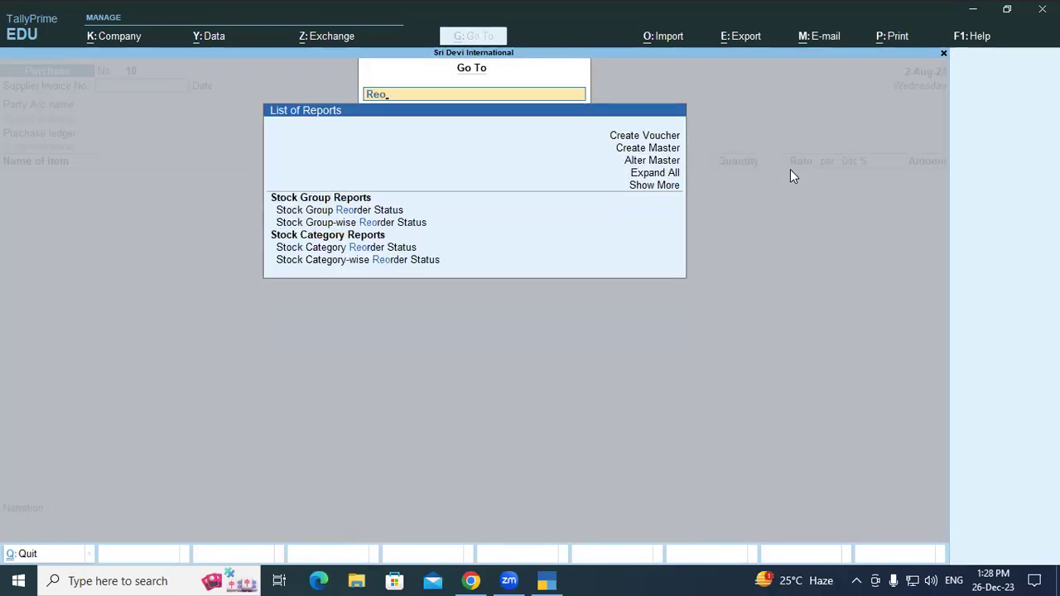
pyautogui.press('Down')
pyautogui.press('Return')
pyautogui.press('Down')
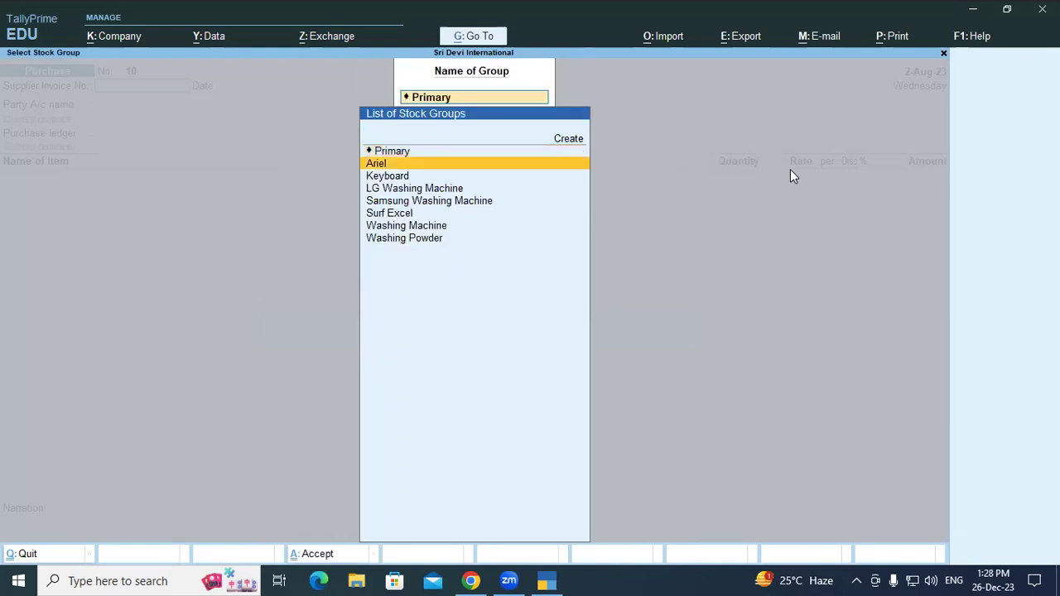
pyautogui.press('Down')
pyautogui.press('Return')
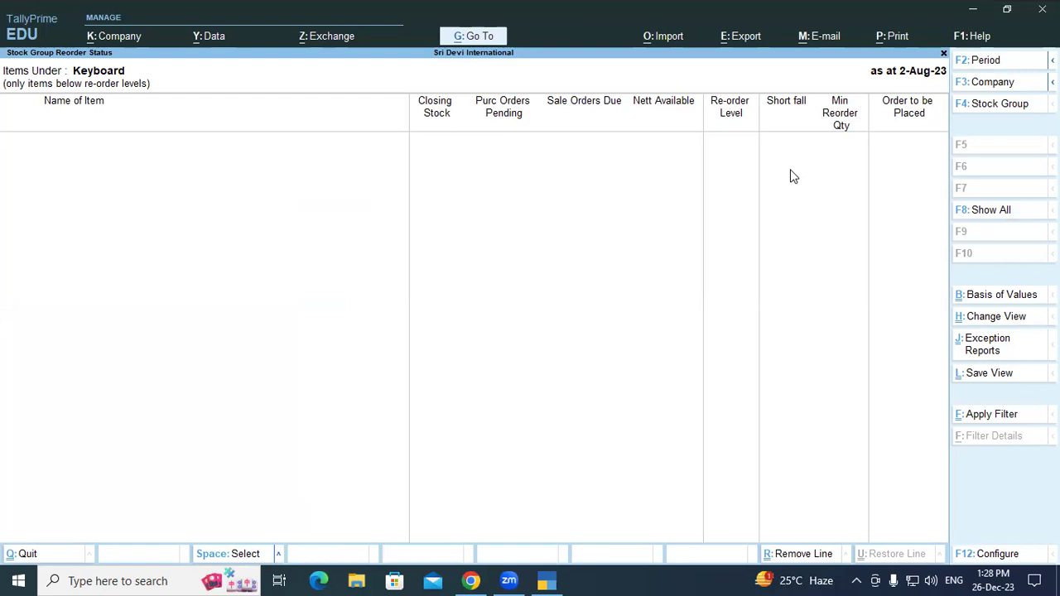
pyautogui.press('F4')
pyautogui.press('BackSpace')
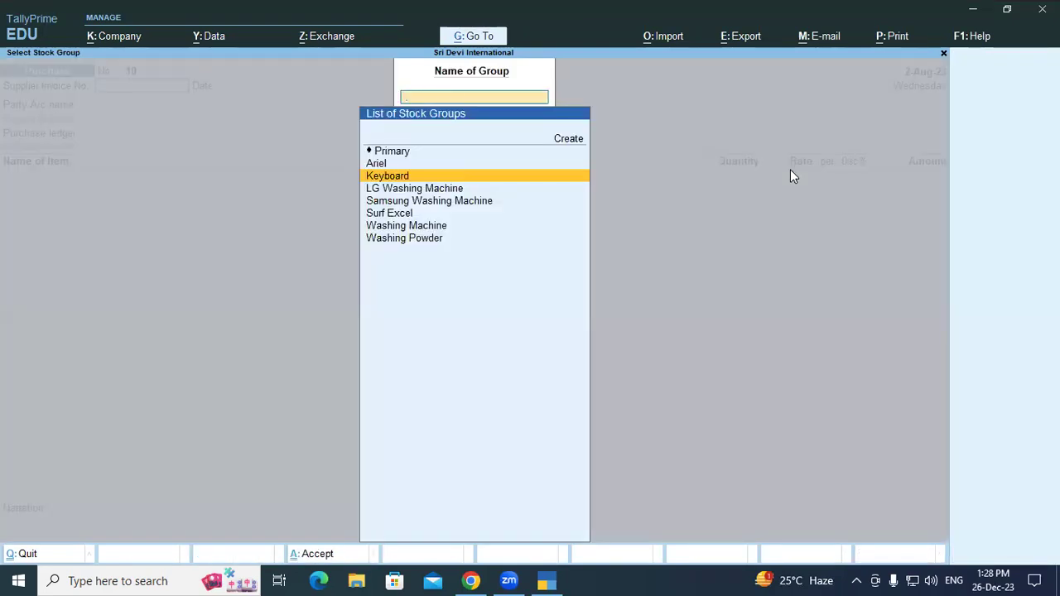
pyautogui.press('F9')
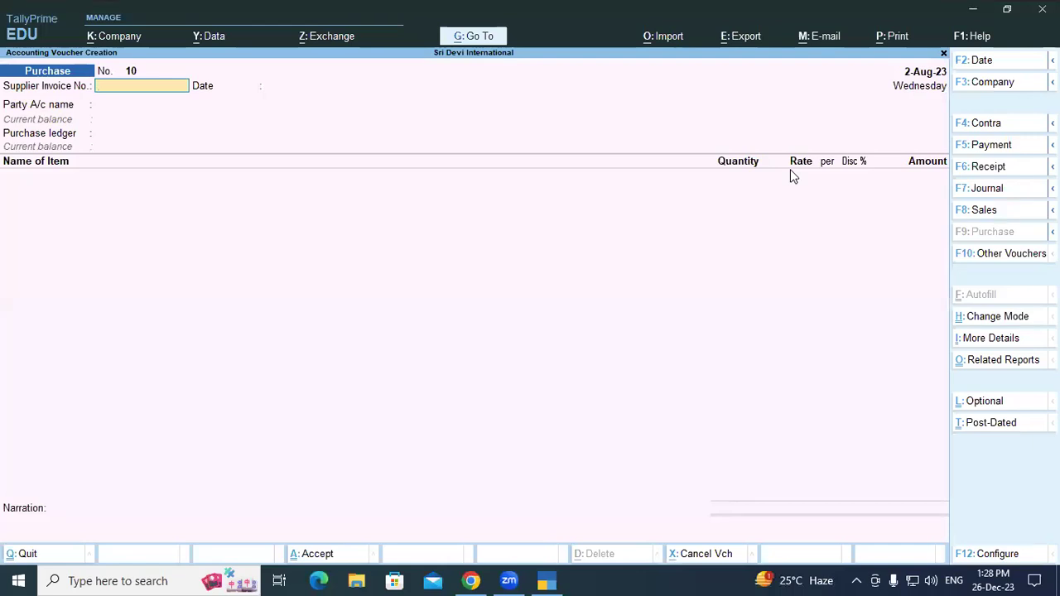
# Start a sales voucher with reference 056 dated 2-Aug-23 for Haiti Electronics, with price level Not Applicable and Sales A/c as the ledger.
pyautogui.press('F8')
pyautogui.write('056')
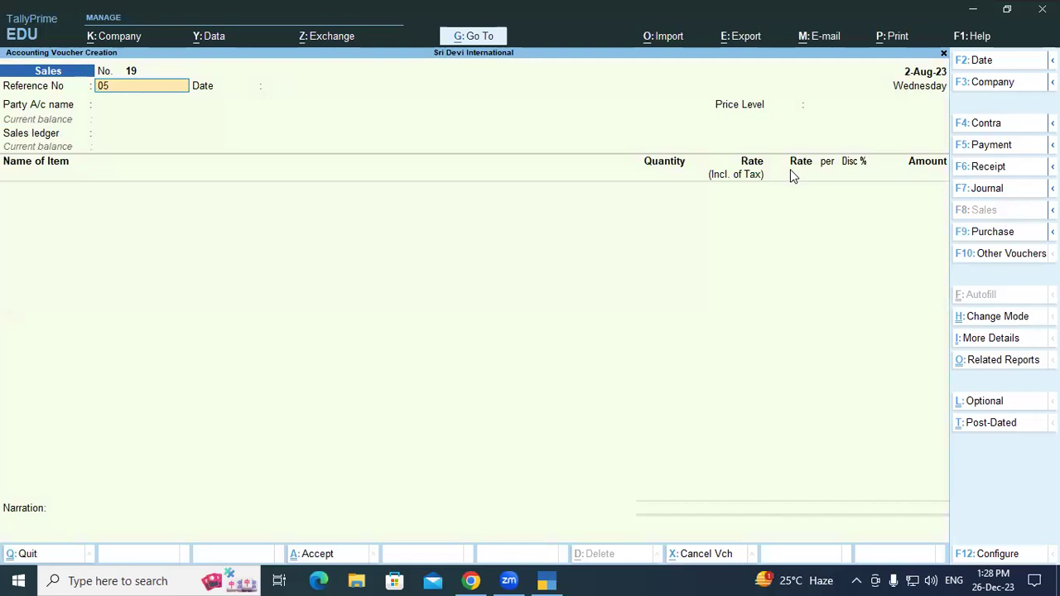
pyautogui.press('Return')
pyautogui.press('Return')
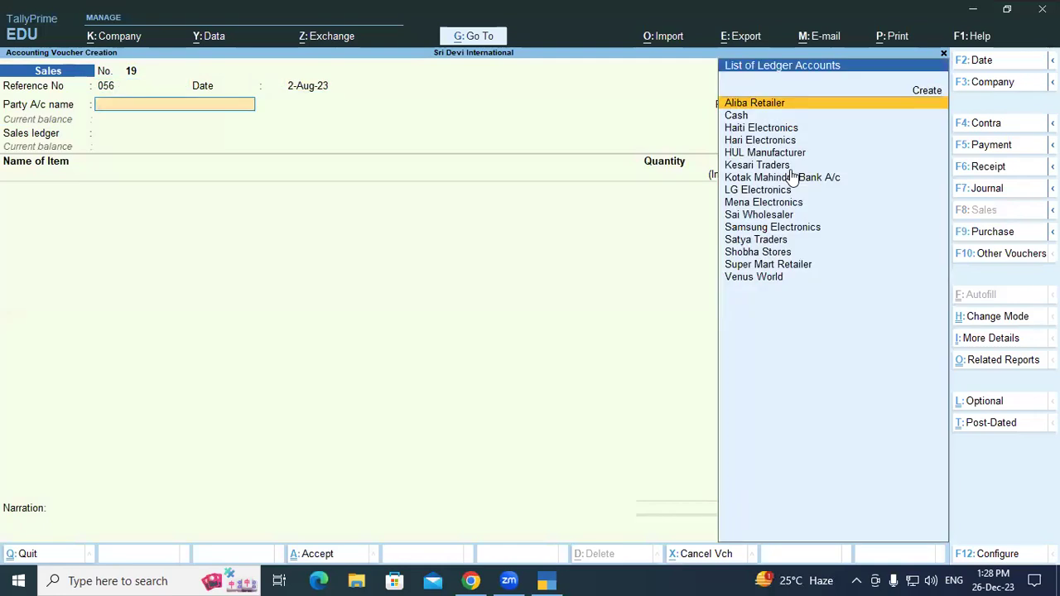
pyautogui.press('Down')
pyautogui.press('Down')
pyautogui.press('Return')
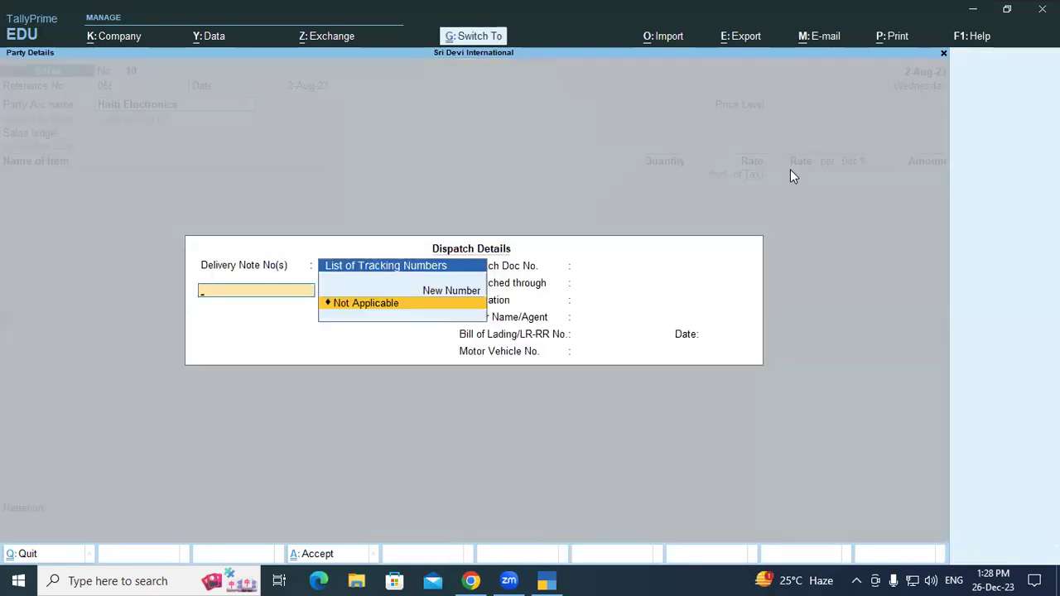
pyautogui.hotkey('ctrl', 'a')
pyautogui.hotkey('ctrl', 'a')
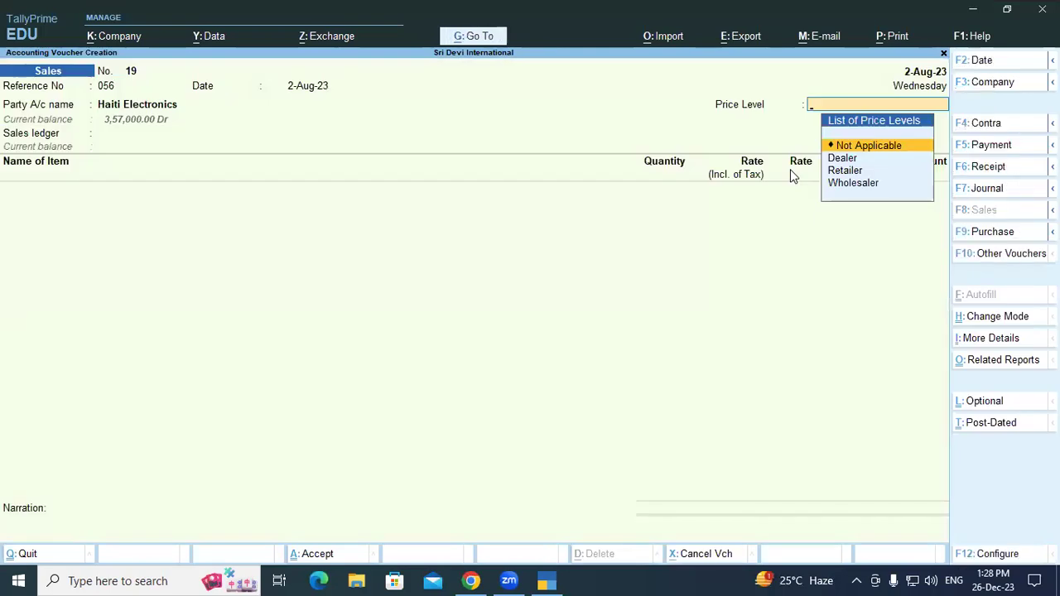
pyautogui.press('Return')
pyautogui.press('Return')
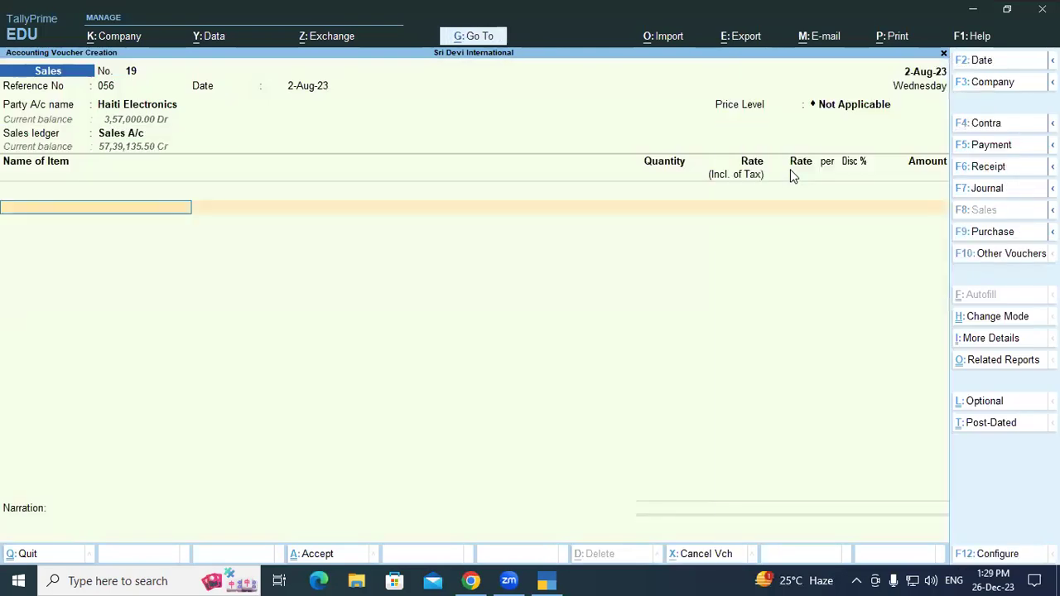
# Add the Keyboard item to the sale from the Padrauna -UP location without a description, tracking number or order number.
pyautogui.write('K')
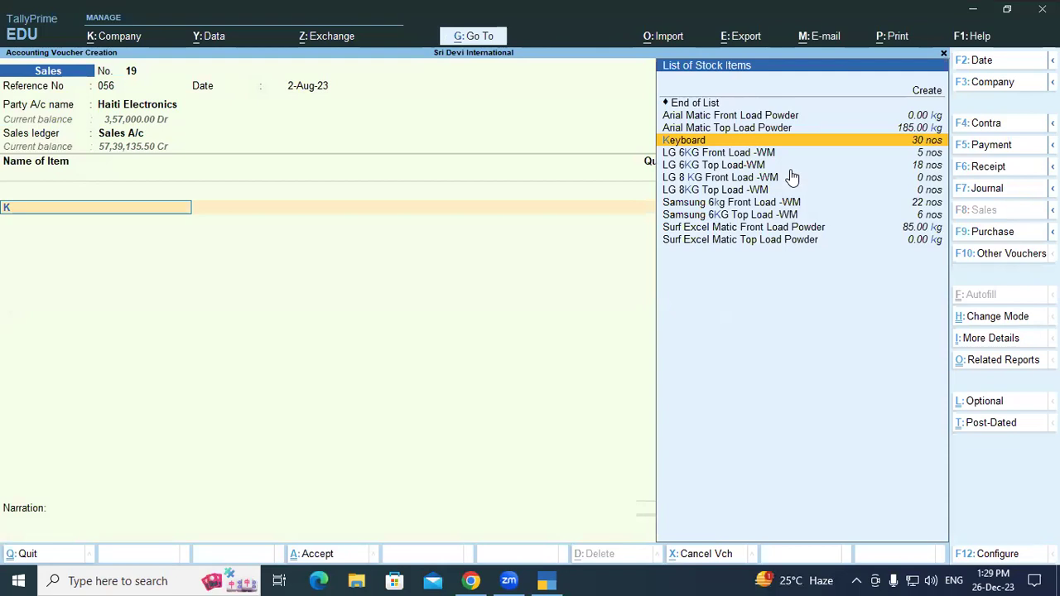
pyautogui.press('Return')
pyautogui.press('Return')
pyautogui.press('Return')
pyautogui.press('Return')
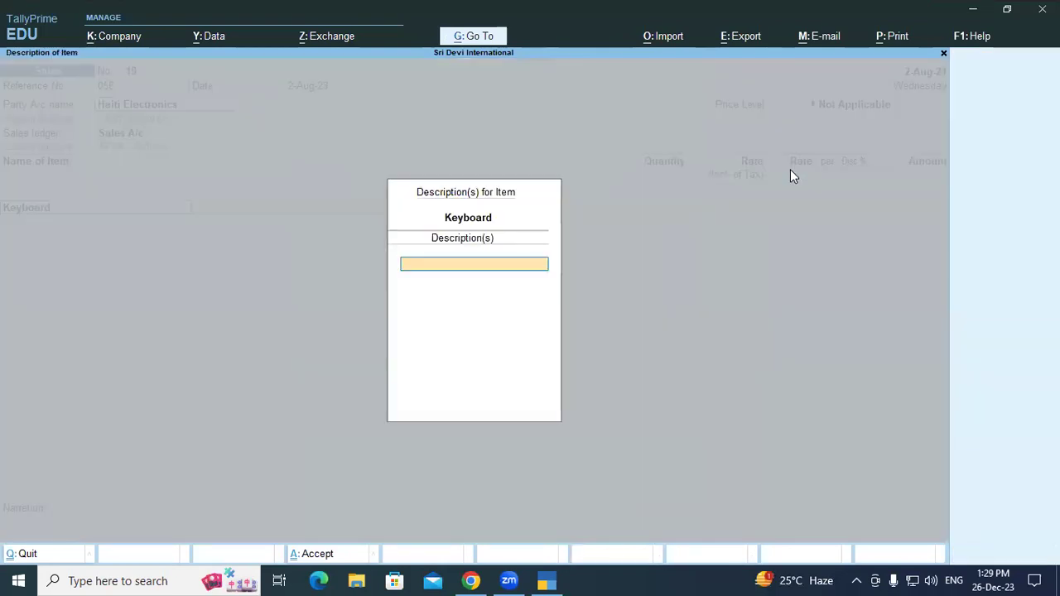
pyautogui.press('Down')
pyautogui.press('Down')
pyautogui.press('Down')
pyautogui.press('Down')
pyautogui.press('Down')
pyautogui.press('Down')
pyautogui.press('Return')
# Set the sold Keyboard quantity to 25 nos at 400 per nos and accept the item allocation.
pyautogui.write('25')
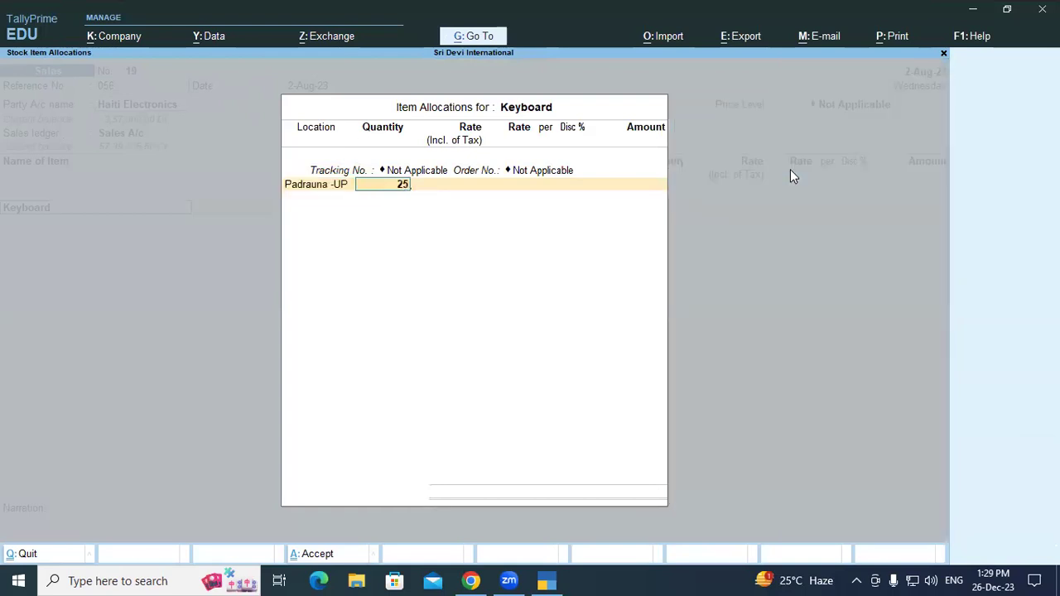
pyautogui.press('Return')
pyautogui.press('Return')
pyautogui.press('Return')
pyautogui.press('Return')
pyautogui.press('Return')
pyautogui.press('Return')
pyautogui.press('Return')
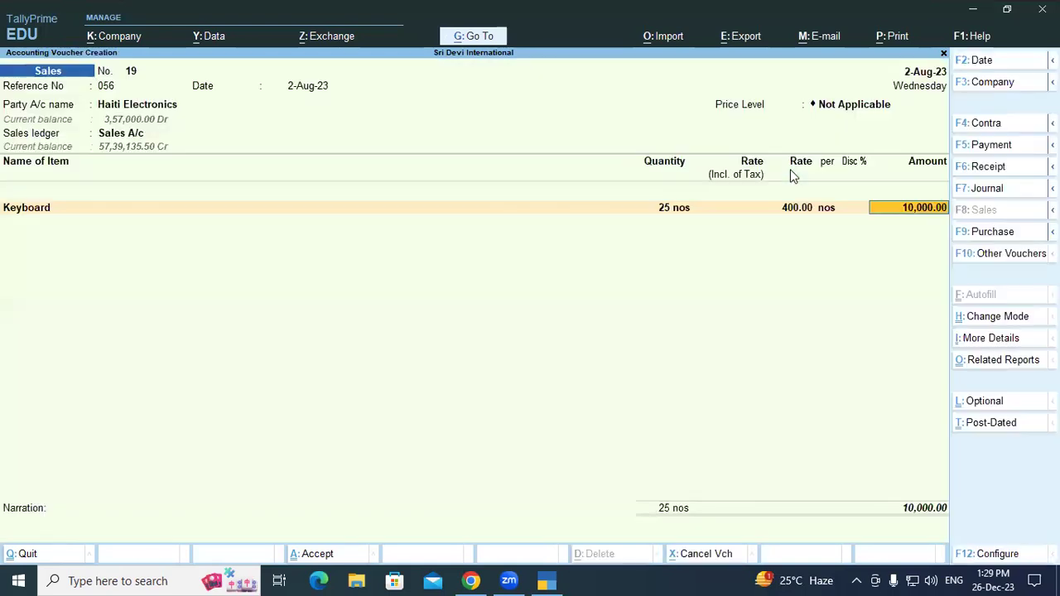
# Record the 10,000 bill for Haiti Electronics as a New Ref, save the sales voucher and leave voucher entry.
pyautogui.press('Return')
pyautogui.press('Return')
pyautogui.press('Return')
pyautogui.press('Return')
pyautogui.press('Return')
pyautogui.press('Return')
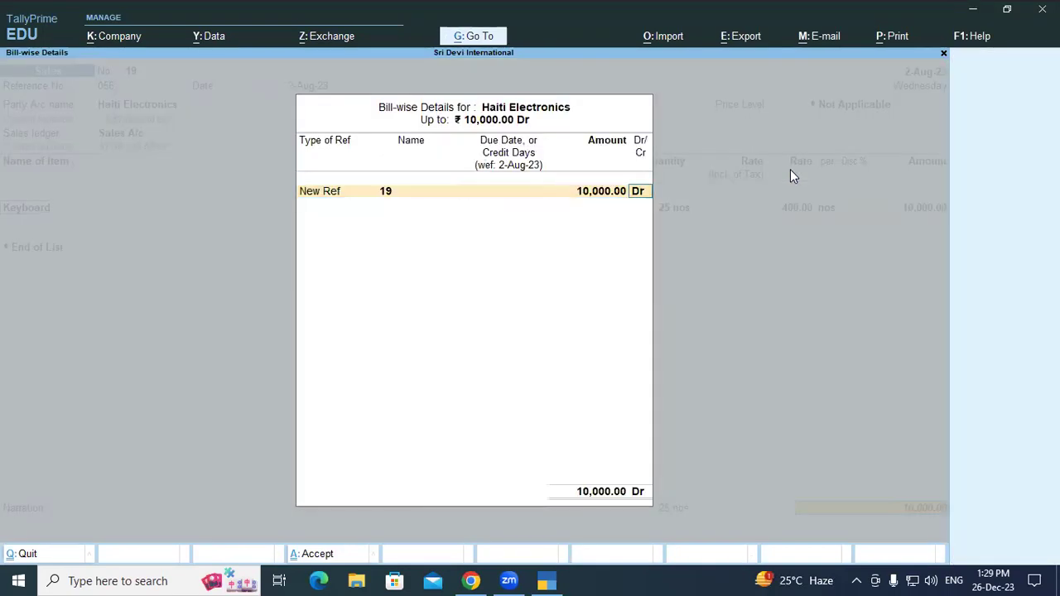
pyautogui.press('Return')
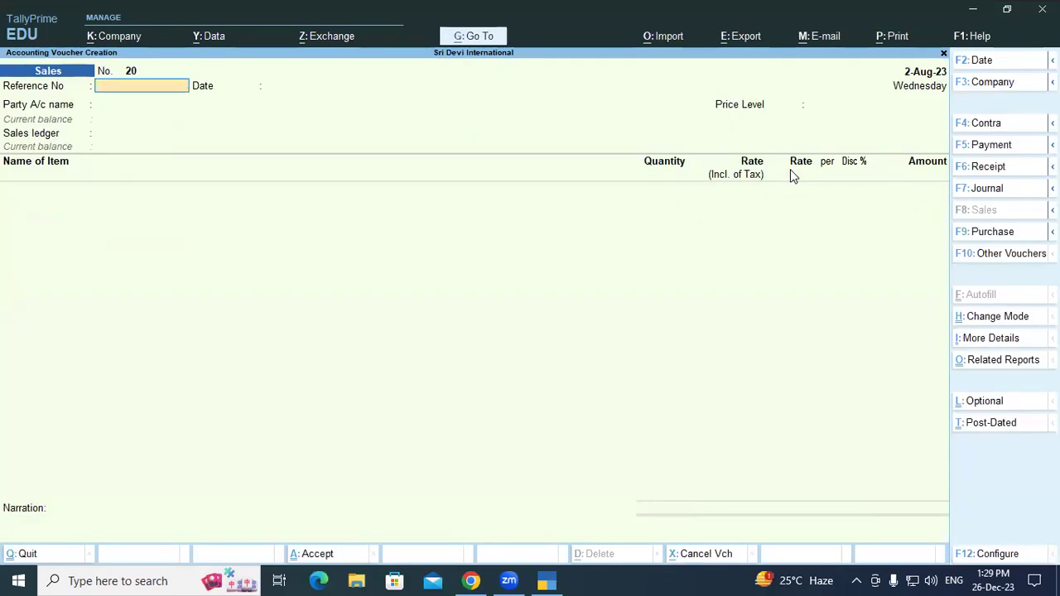
pyautogui.press('Escape')
pyautogui.press('Return')
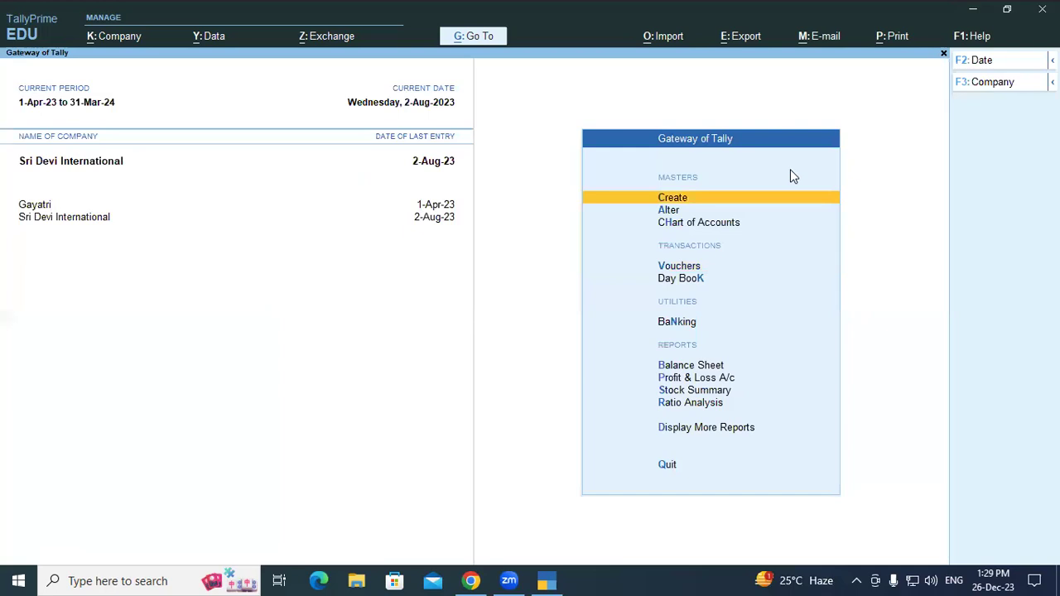
# Check the Keyboard group's shortfall and order quantity in the Stock Group Reorder Status report, and close the report.
pyautogui.hotkey('alt', 'g')
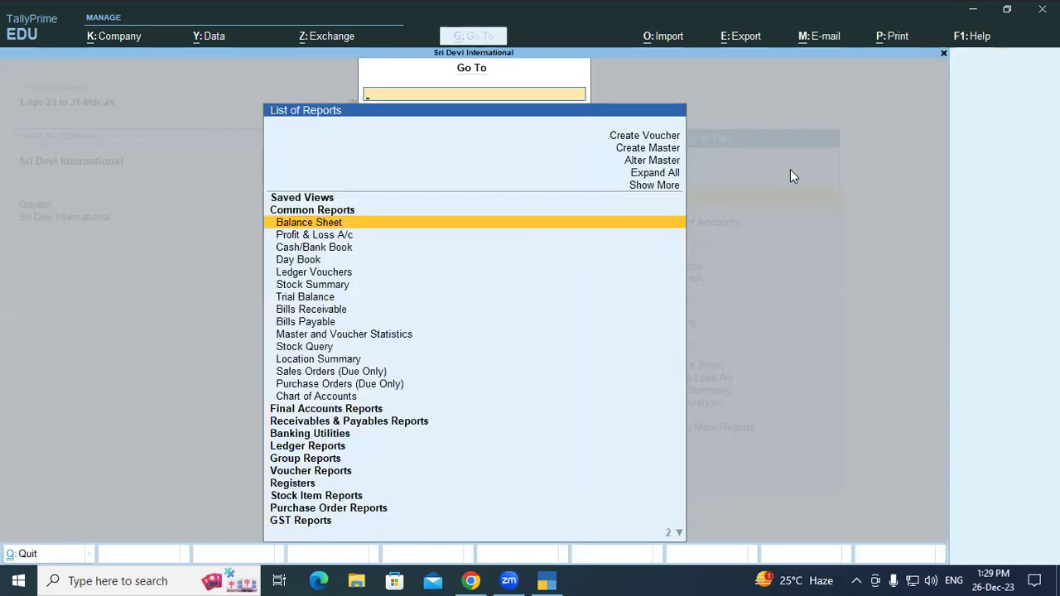
pyautogui.write('Rep')
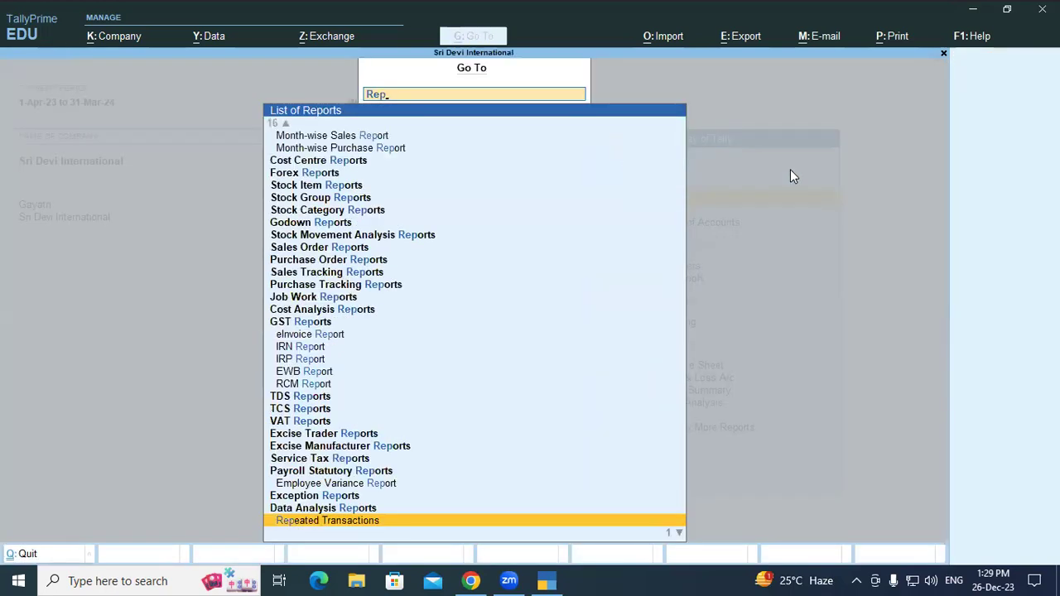
pyautogui.press('BackSpace')
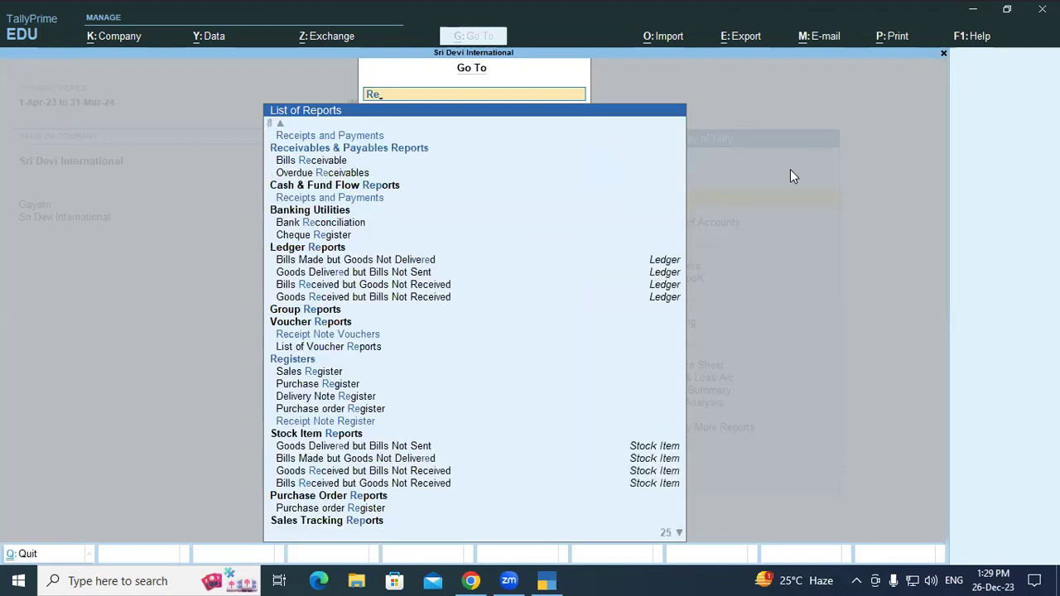
pyautogui.write('or')
pyautogui.press('Down')
pyautogui.press('Return')
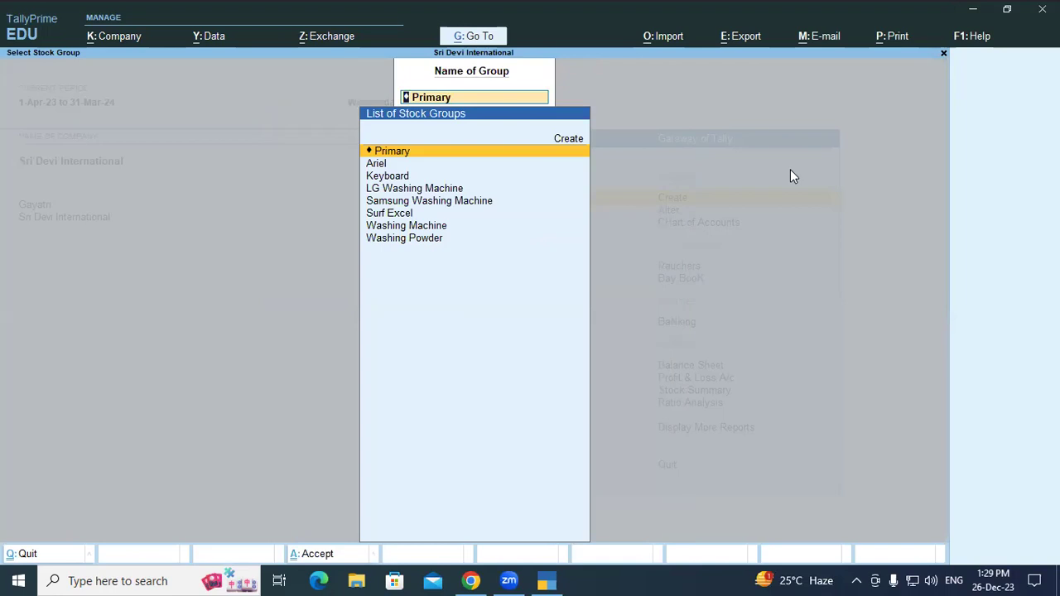
pyautogui.press('Down')
pyautogui.press('Down')
pyautogui.press('Return')
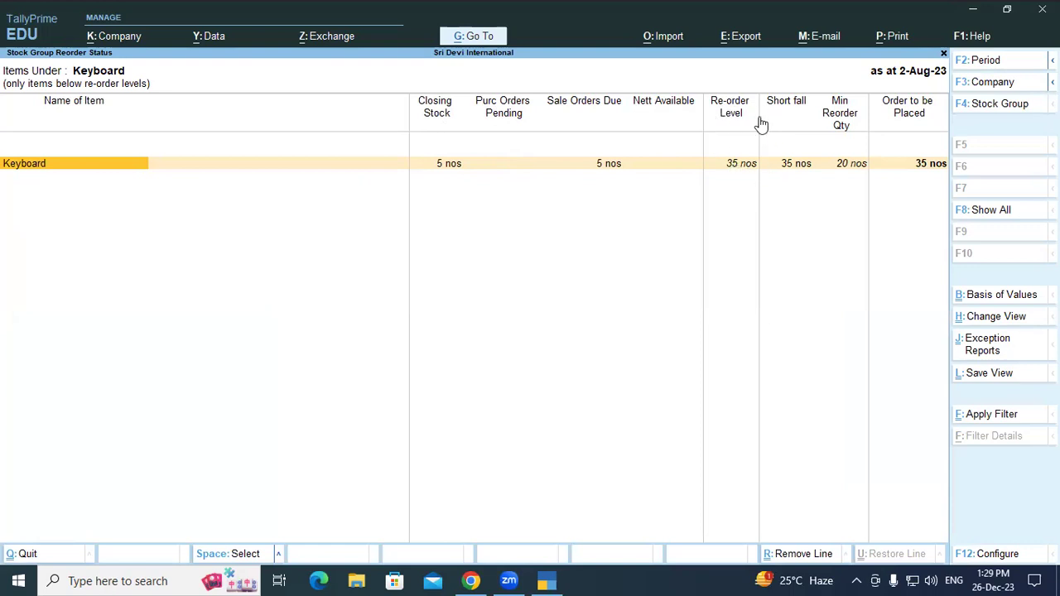
pyautogui.press('F4')
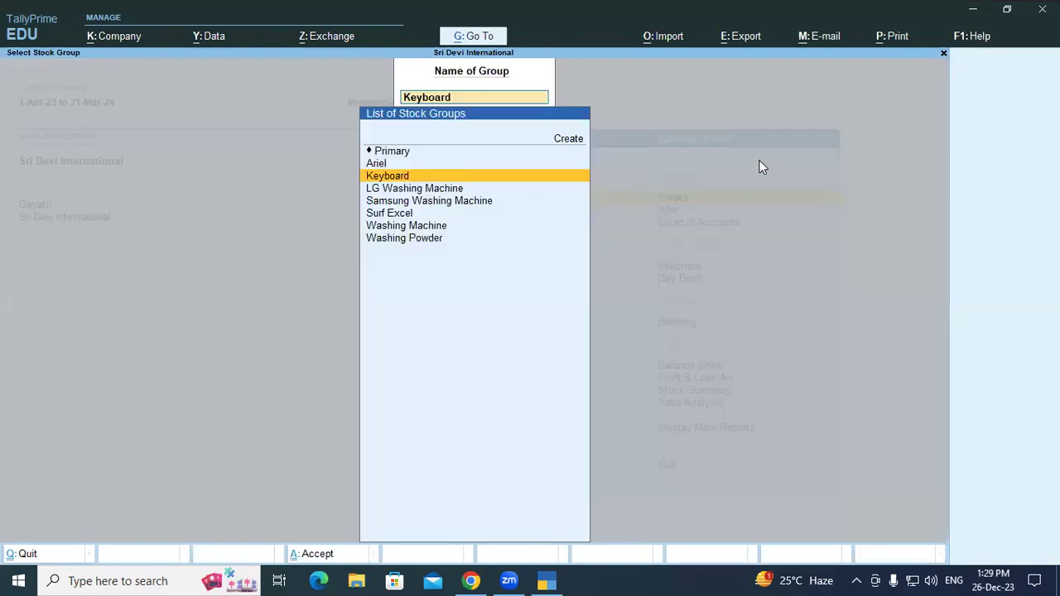
pyautogui.press('Escape')
pyautogui.press('Escape')
pyautogui.press('Escape')
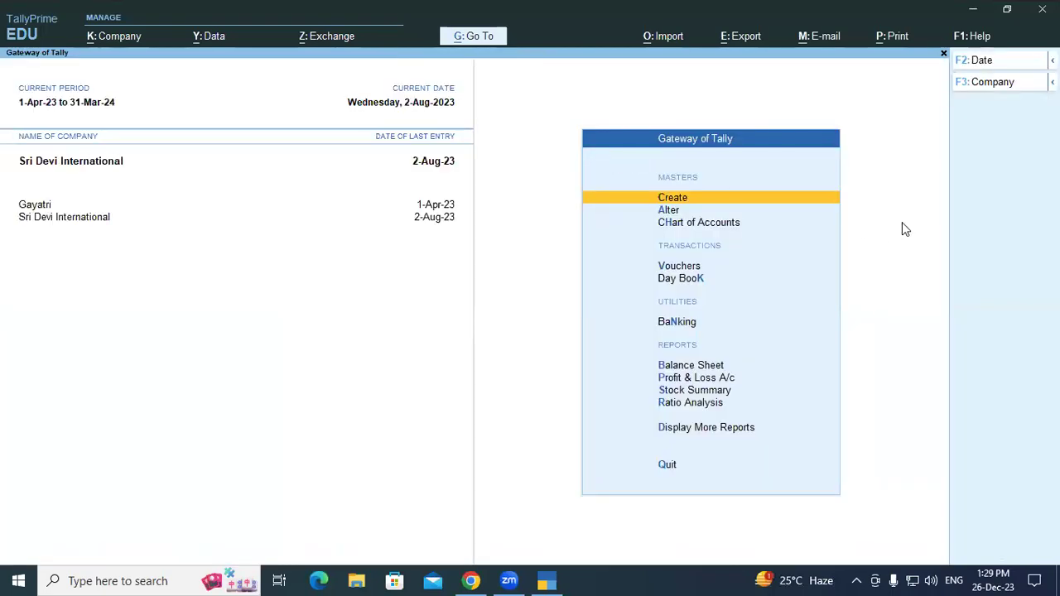
# Open master alteration and expand the list of masters to reach the reorder level options.
pyautogui.click(799, 214)
pyautogui.press('Up')
pyautogui.press('Up')
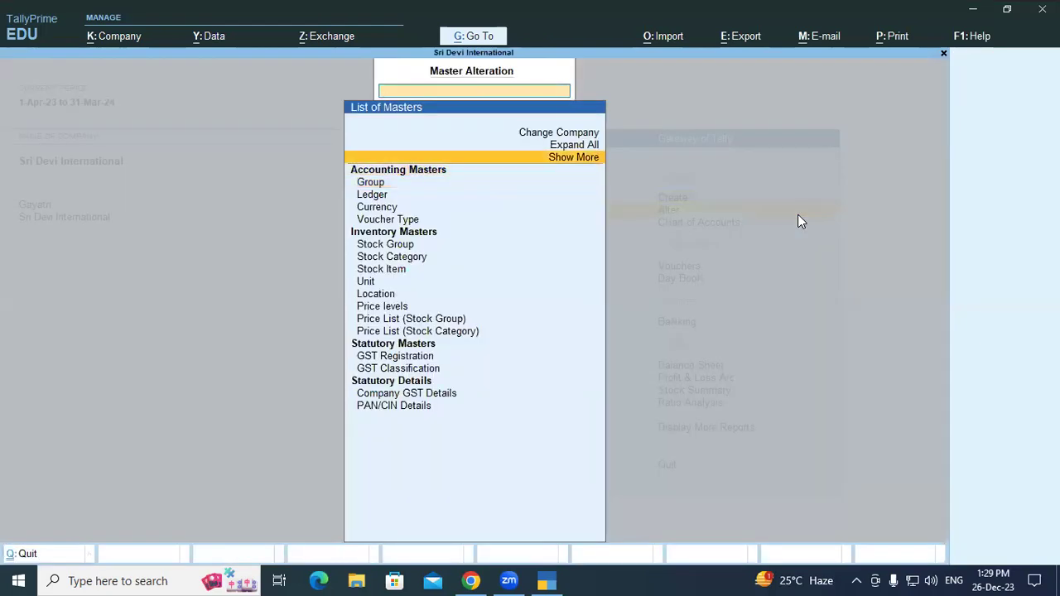
pyautogui.press('Return')
pyautogui.press('Down')
pyautogui.press('Down')
pyautogui.press('Down')
pyautogui.press('Down')
pyautogui.press('Down')
pyautogui.press('Down')
pyautogui.press('Down')
pyautogui.press('Down')
pyautogui.press('Down')
pyautogui.press('Down')
pyautogui.press('Down')
pyautogui.press('Down')
pyautogui.press('Down')
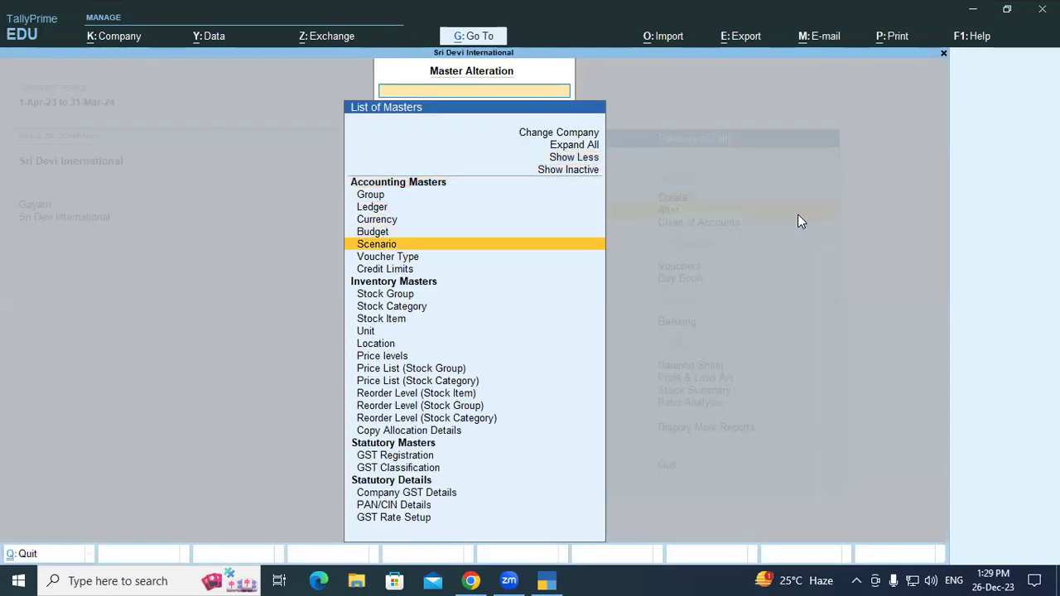
pyautogui.press('Down')
pyautogui.press('Down')
pyautogui.press('Down')
pyautogui.press('Down')
pyautogui.press('Down')
pyautogui.press('Down')
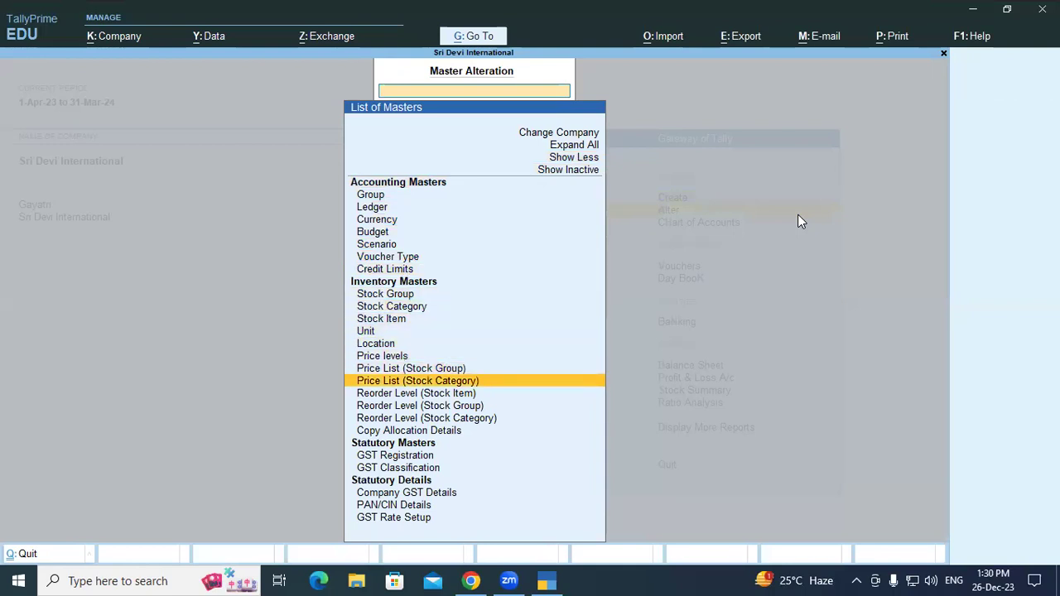
# Review the Keyboard's reorder level definition by stock item and close it without changes.
pyautogui.press('Return')
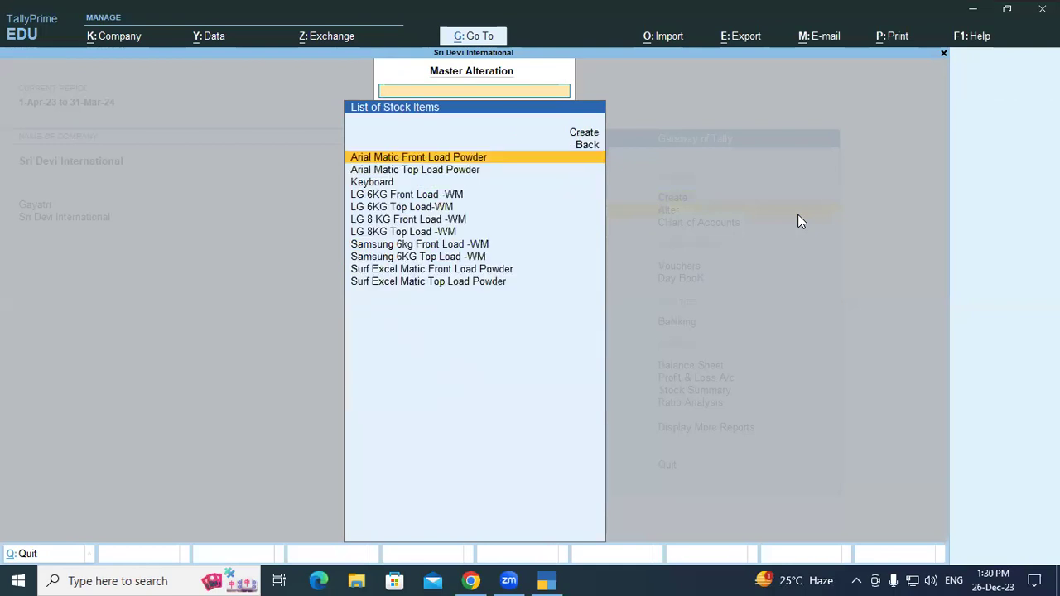
pyautogui.press('Down')
pyautogui.press('Down')
pyautogui.press('Return')
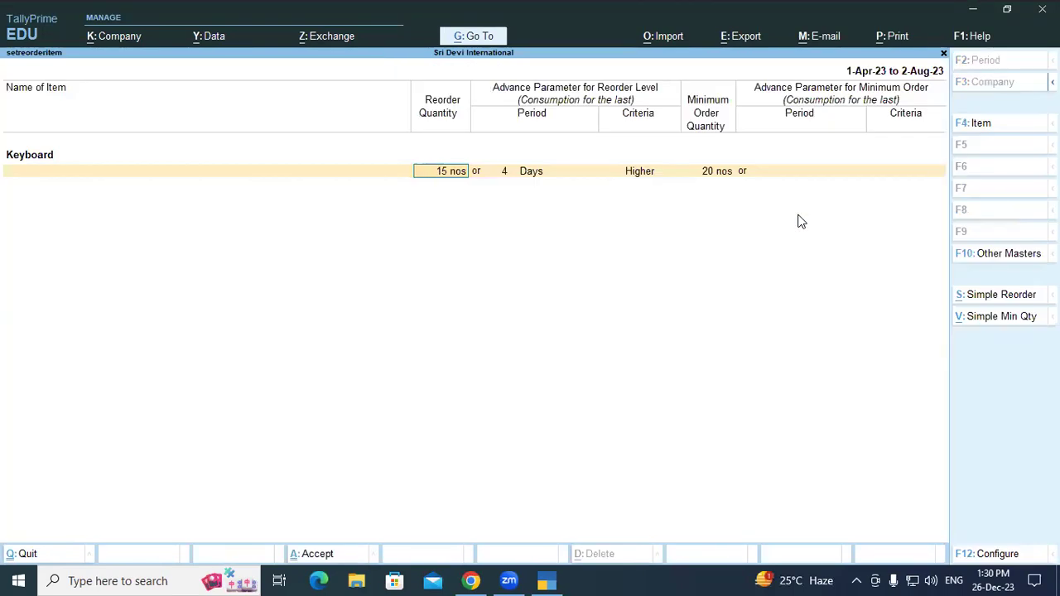
pyautogui.press('Escape')
pyautogui.press('Escape')
pyautogui.press('Down')
pyautogui.press('Escape')
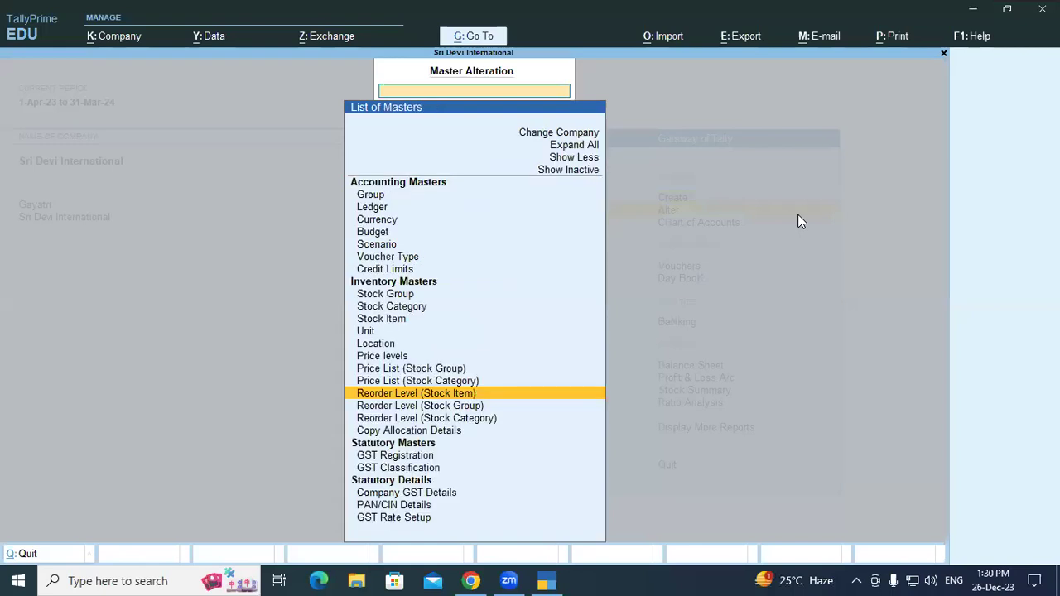
# Open the reorder level definition by stock group for the Keyboard group.
pyautogui.press('Up')
pyautogui.press('Up')
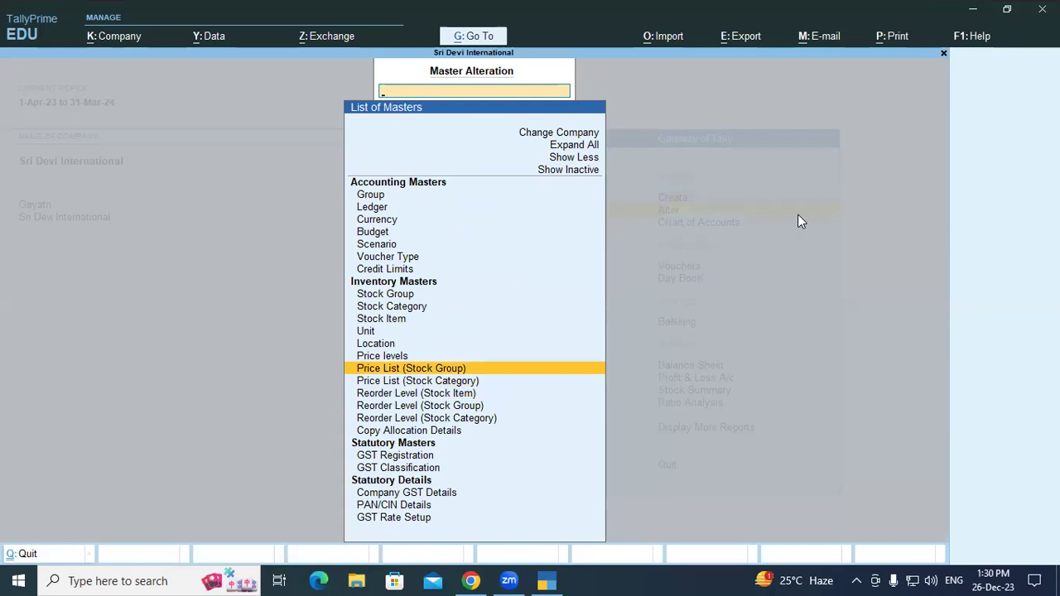
pyautogui.press('Down')
pyautogui.press('Down')
pyautogui.press('Down')
pyautogui.press('Return')
pyautogui.press('Down')
pyautogui.press('Down')
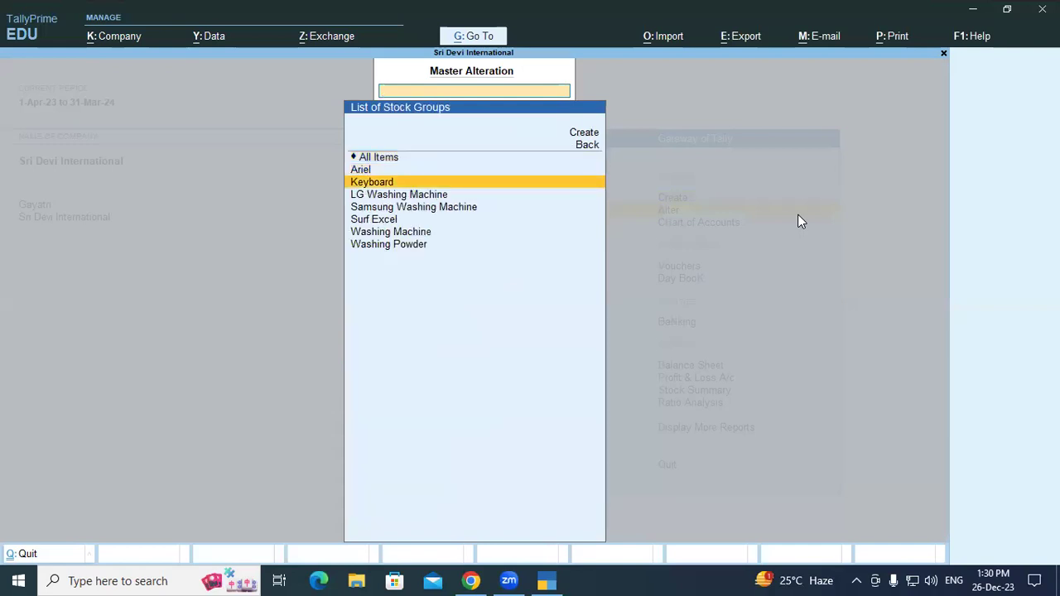
pyautogui.press('Return')
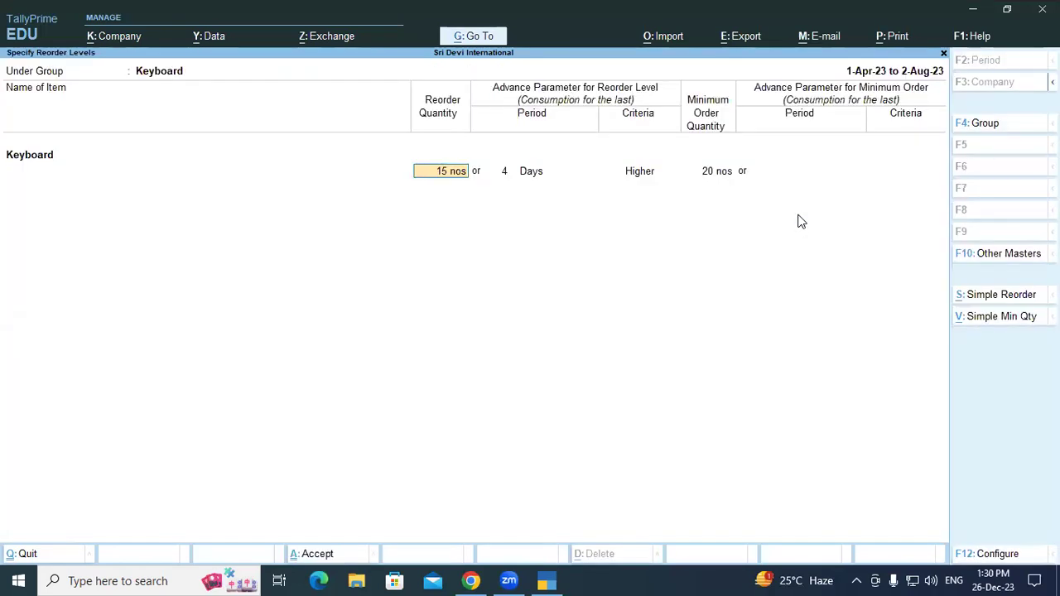
# Set the Keyboard's minimum order quantity to 40 nos, save the reorder levels and return to the Gateway of Tally.
pyautogui.press('Return')
pyautogui.press('Return')
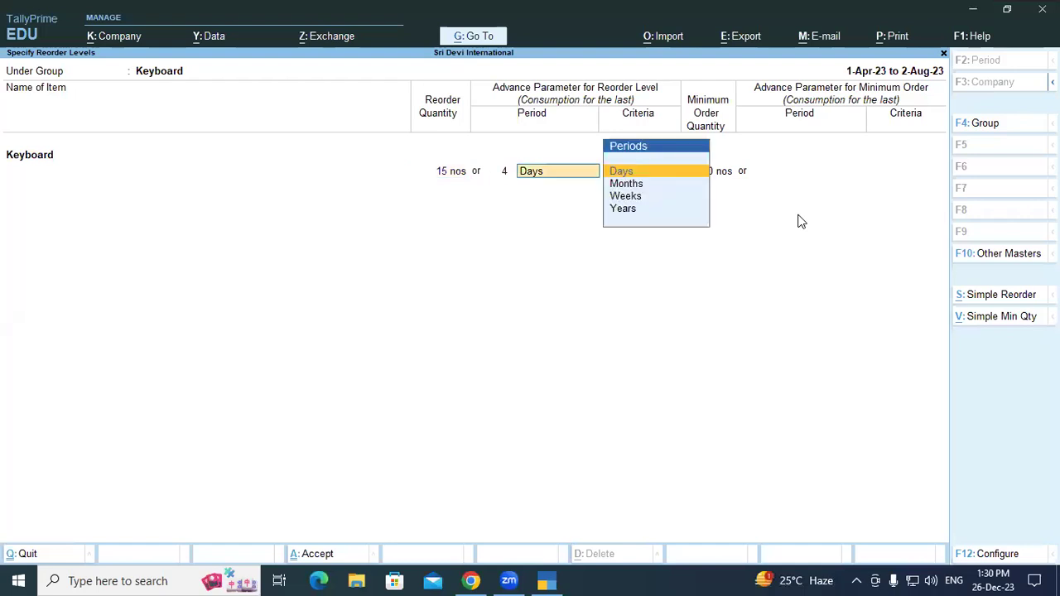
pyautogui.press('Return')
pyautogui.press('Return')
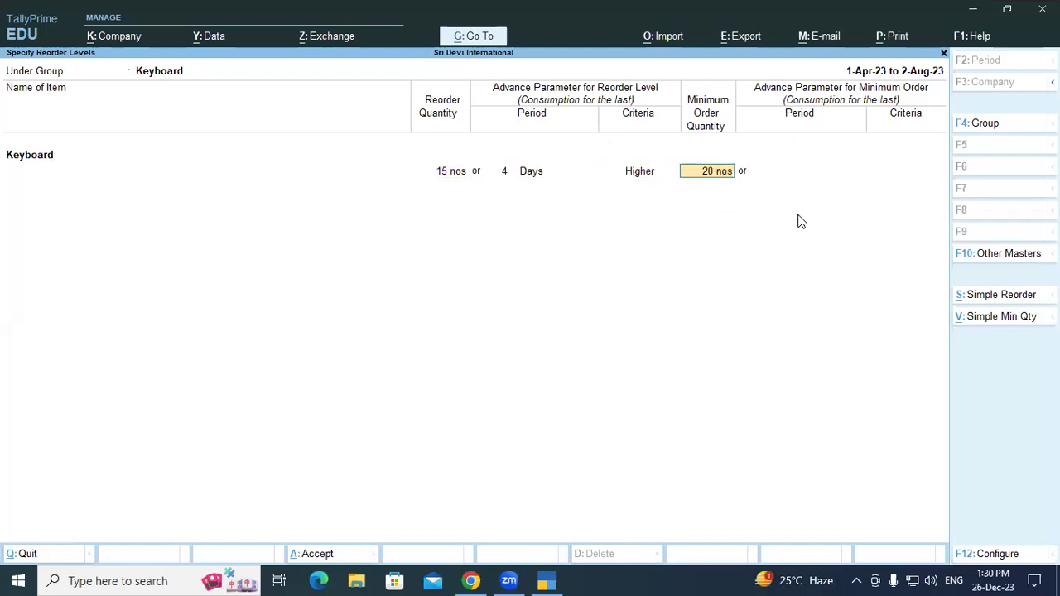
pyautogui.press('Return')
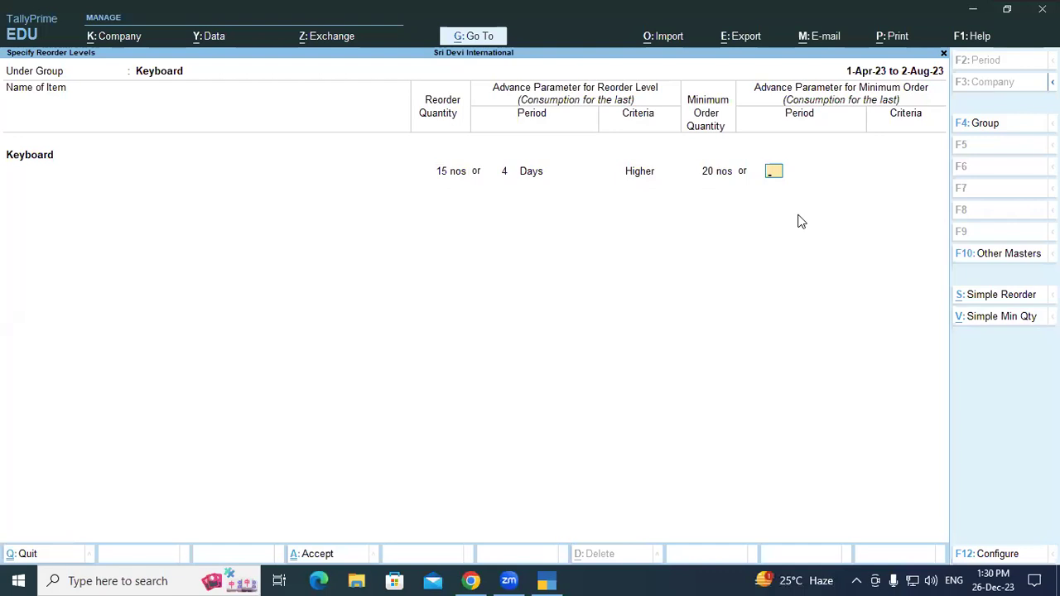
pyautogui.press('BackSpace')
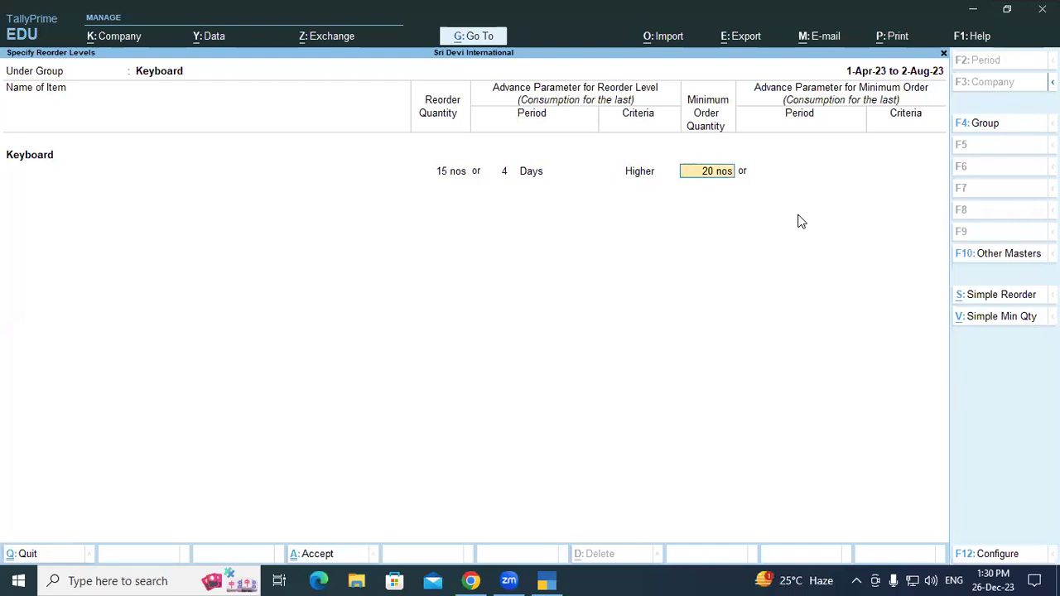
pyautogui.press('Return')
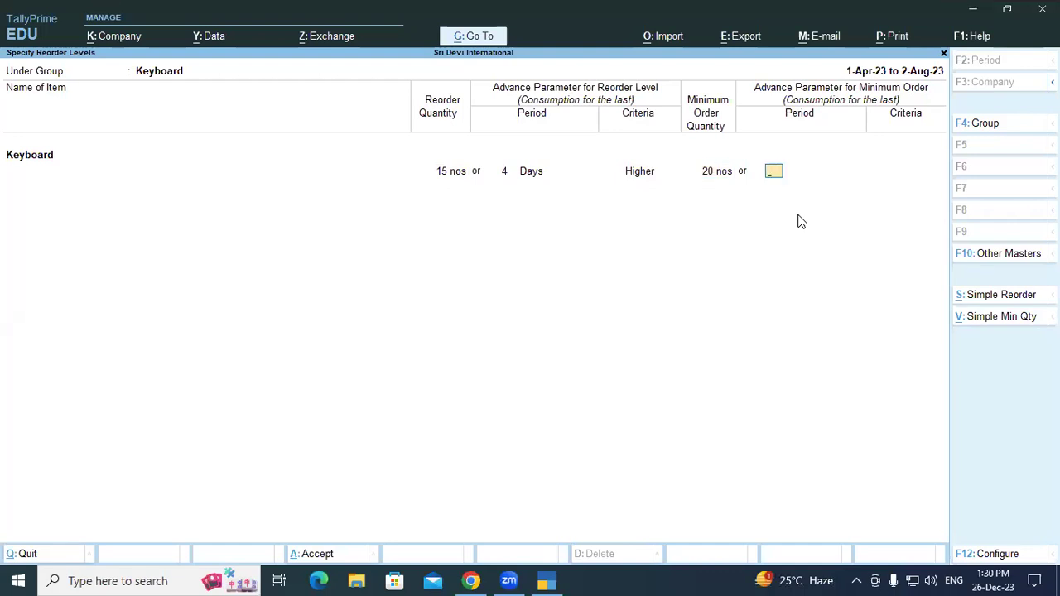
pyautogui.press('Return')
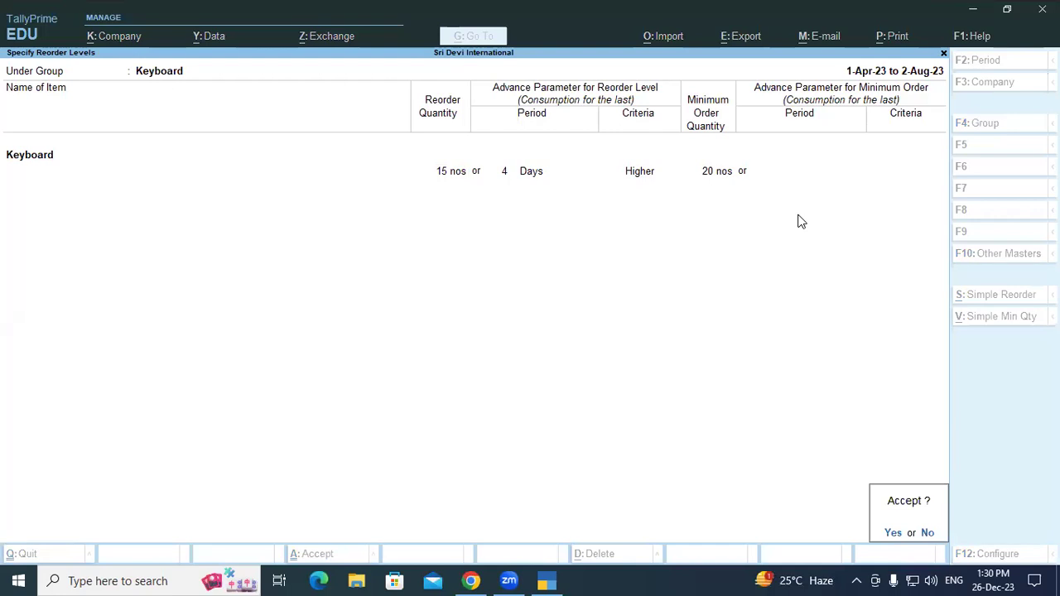
pyautogui.press('Escape')
pyautogui.press('BackSpace')
pyautogui.write('40')
pyautogui.press('Return')
pyautogui.press('Return')
pyautogui.press('Return')
pyautogui.press('Escape')
pyautogui.press('Escape')
pyautogui.press('Escape')
pyautogui.press('Escape')
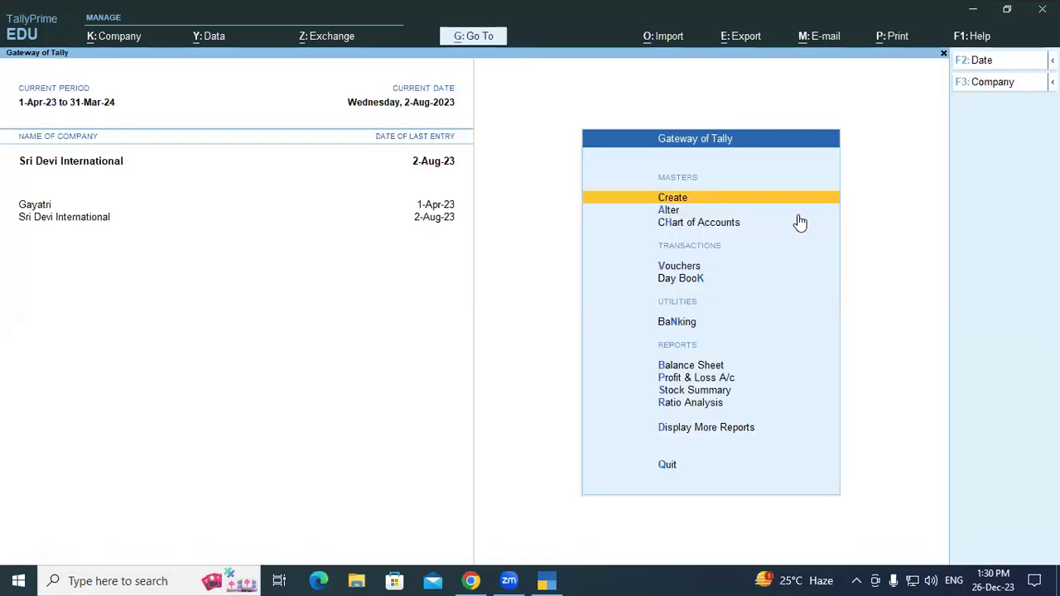
# Check the Keyboard group's reorder level, shortfall and order to be placed in the Stock Group Reorder Status report, and close it.
pyautogui.hotkey('alt', 'g')
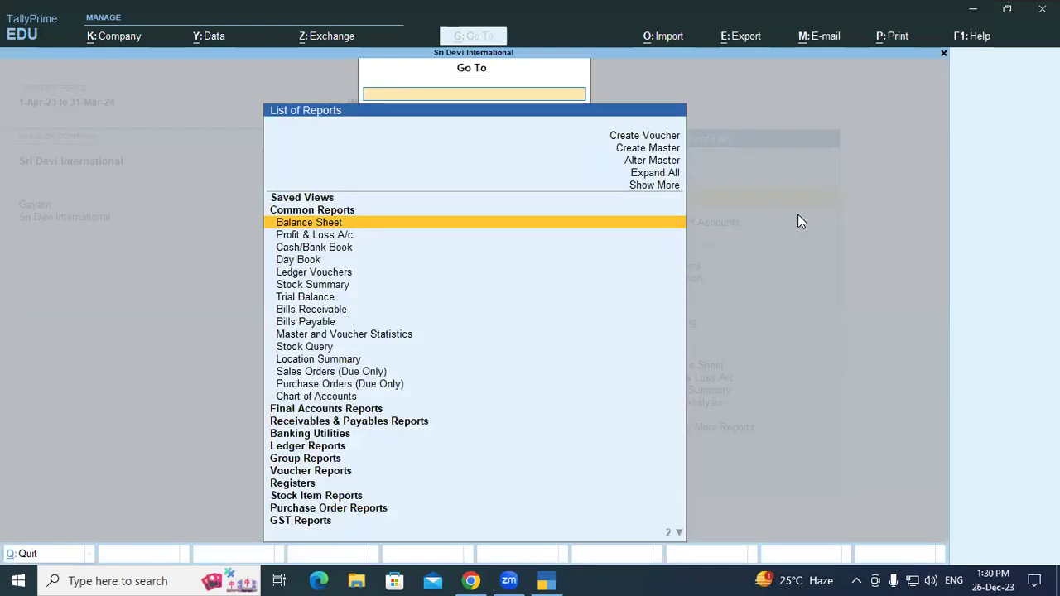
pyautogui.write('Re')
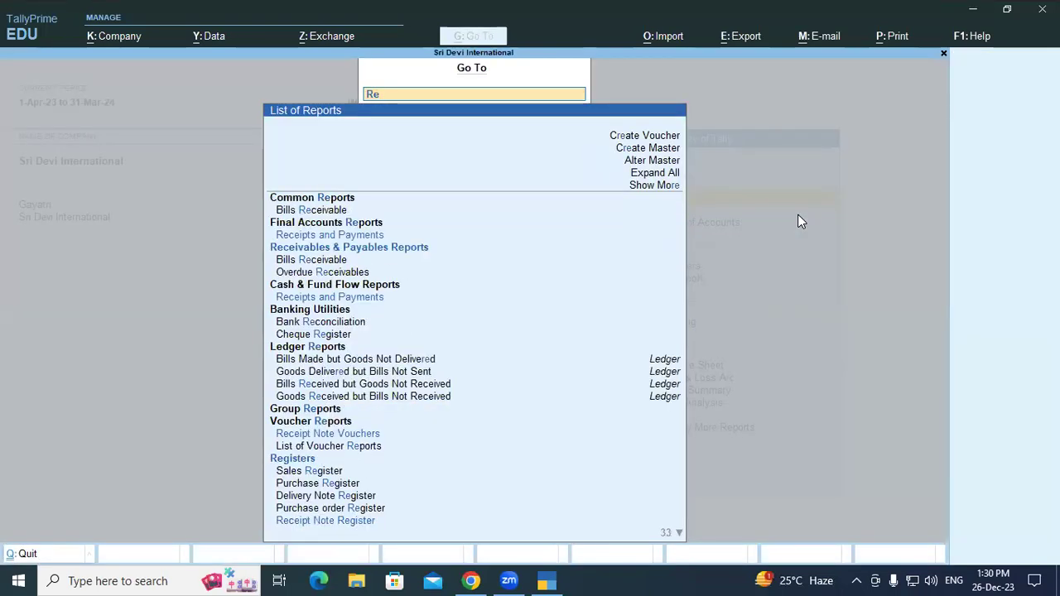
pyautogui.write('o')
pyautogui.press('Down')
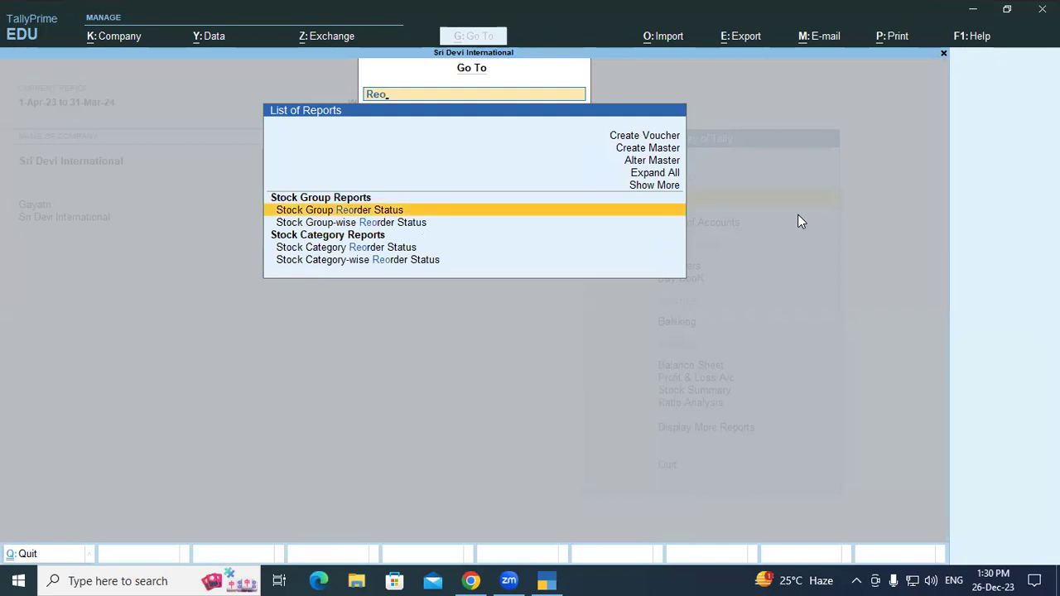
pyautogui.press('Return')
pyautogui.press('Down')
pyautogui.press('Down')
pyautogui.press('Return')
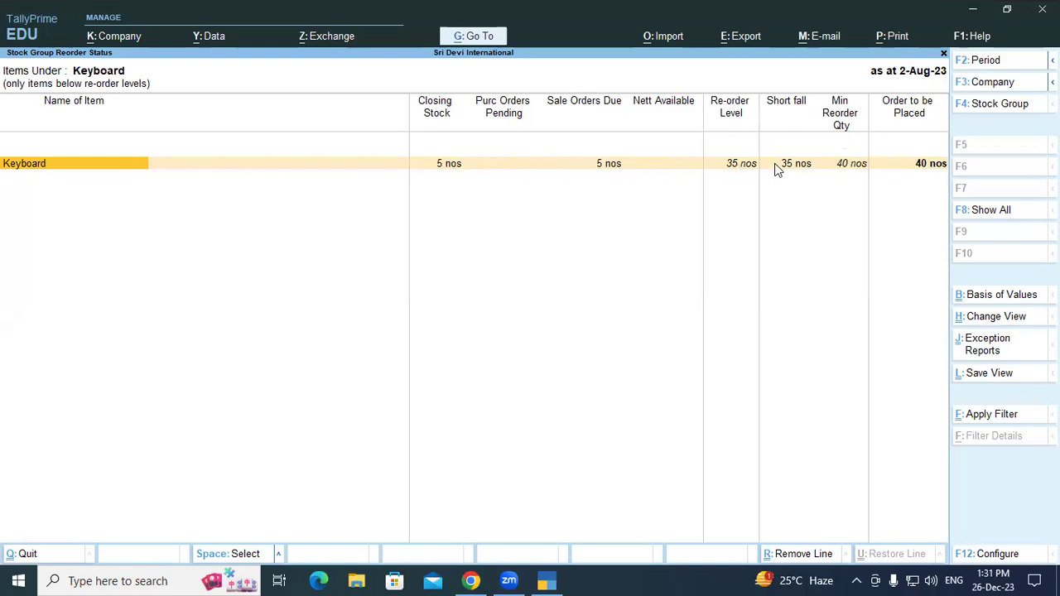
pyautogui.press('Escape')
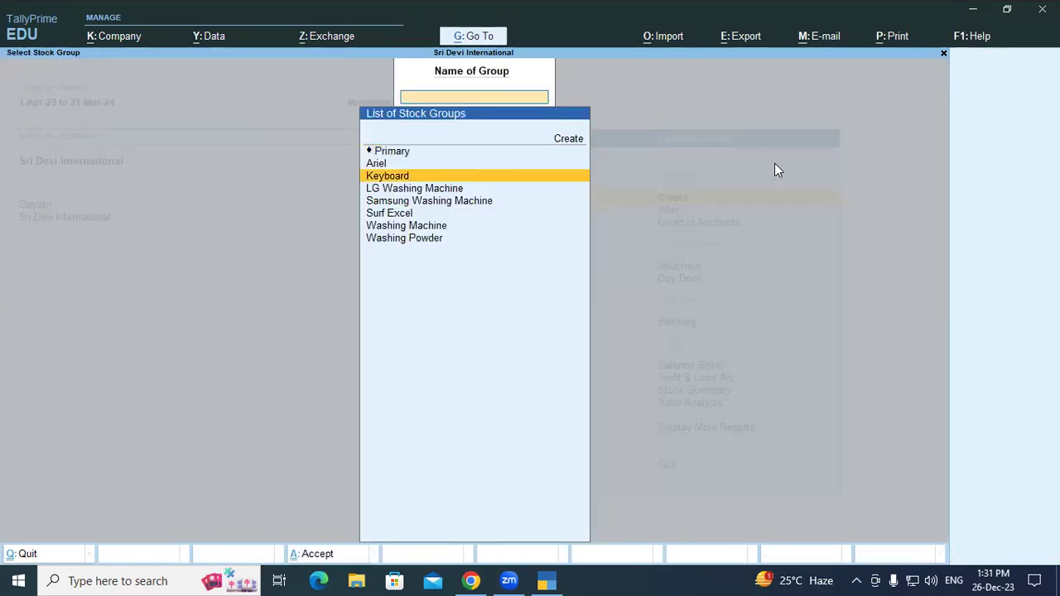
pyautogui.press('Escape')
# Open the Day Book from the Gateway of Tally.
pyautogui.press('Down')
pyautogui.press('Down')
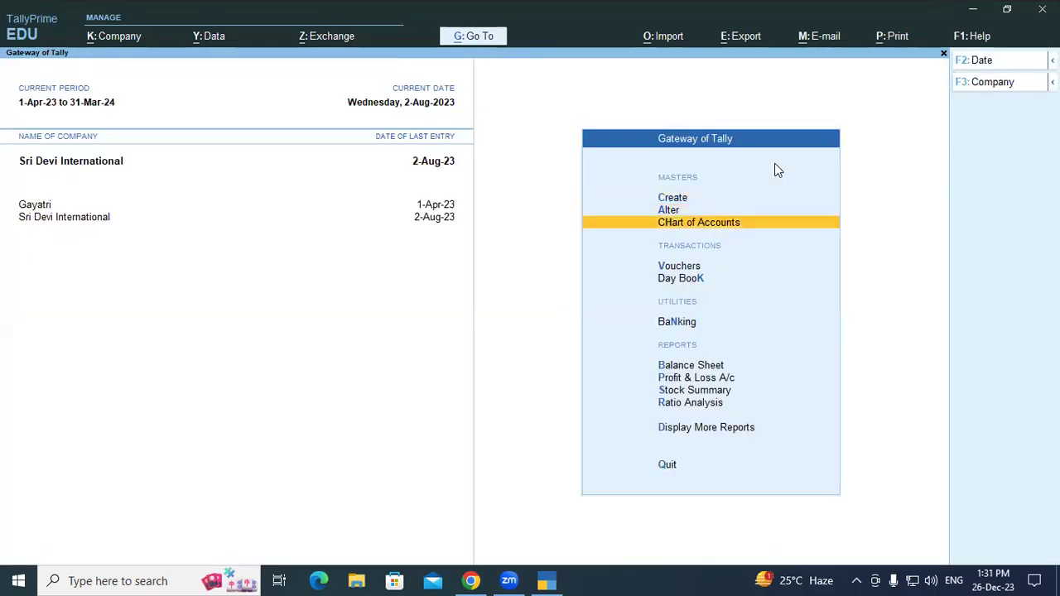
pyautogui.press('Escape')
pyautogui.press('Escape')
pyautogui.press('Down')
pyautogui.press('Down')
pyautogui.press('Down')
pyautogui.press('Down')
pyautogui.press('Return')
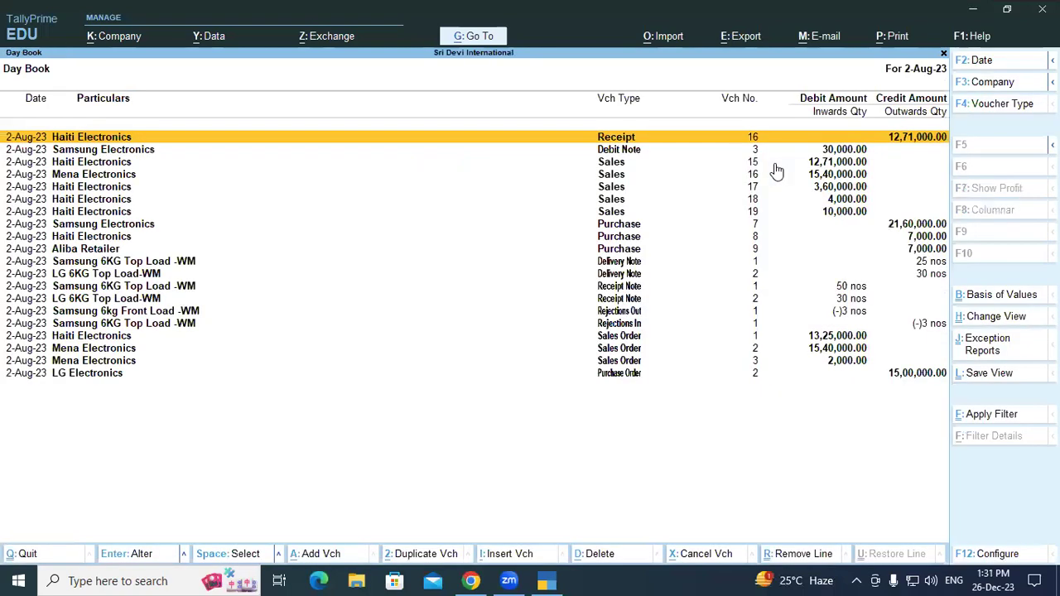
# Open Mena Electronics' sales order no. 3 for alteration from the Day Book.
pyautogui.press('Down')
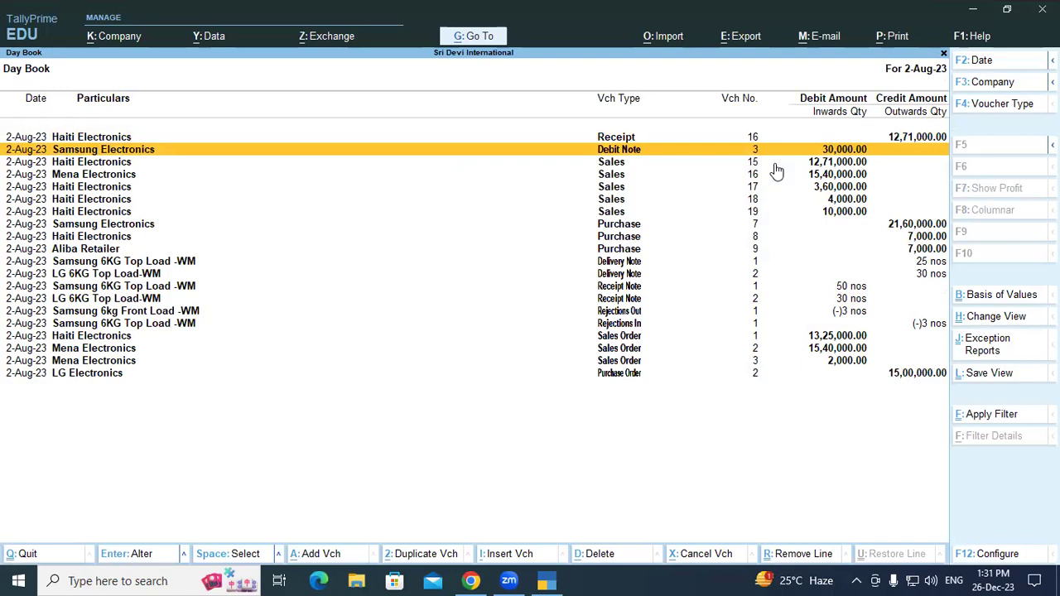
pyautogui.press('Down')
pyautogui.press('Down')
pyautogui.press('Down')
pyautogui.press('Down')
pyautogui.press('Down')
pyautogui.press('Down')
pyautogui.press('Down')
pyautogui.press('Down')
pyautogui.press('Down')
pyautogui.press('Down')
pyautogui.press('Down')
pyautogui.press('Down')
pyautogui.press('Down')
pyautogui.press('Down')
pyautogui.press('Down')
pyautogui.press('Down')
pyautogui.press('Down')
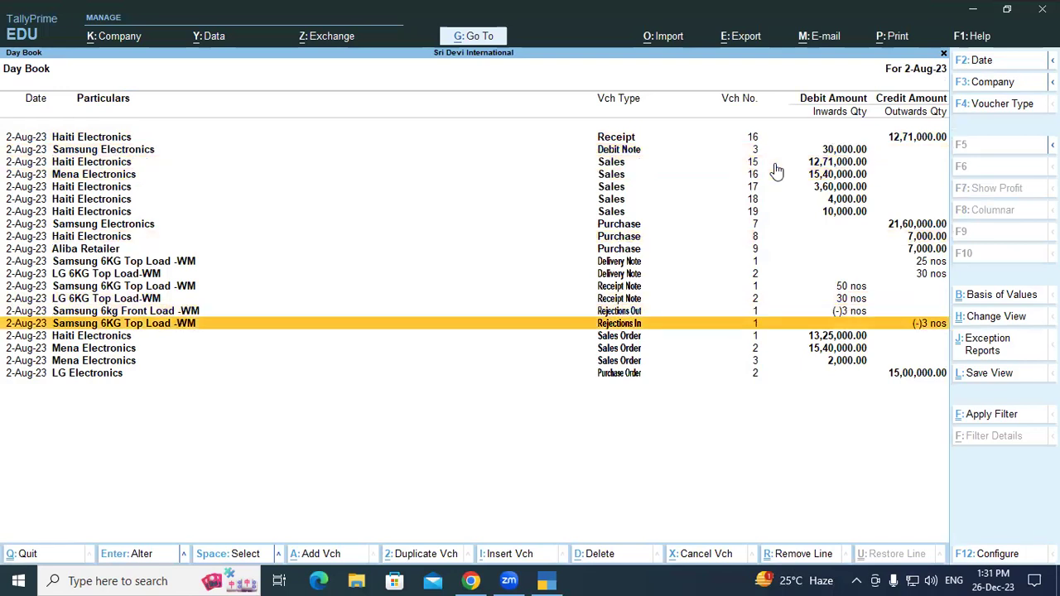
pyautogui.press('Down')
pyautogui.press('Up')
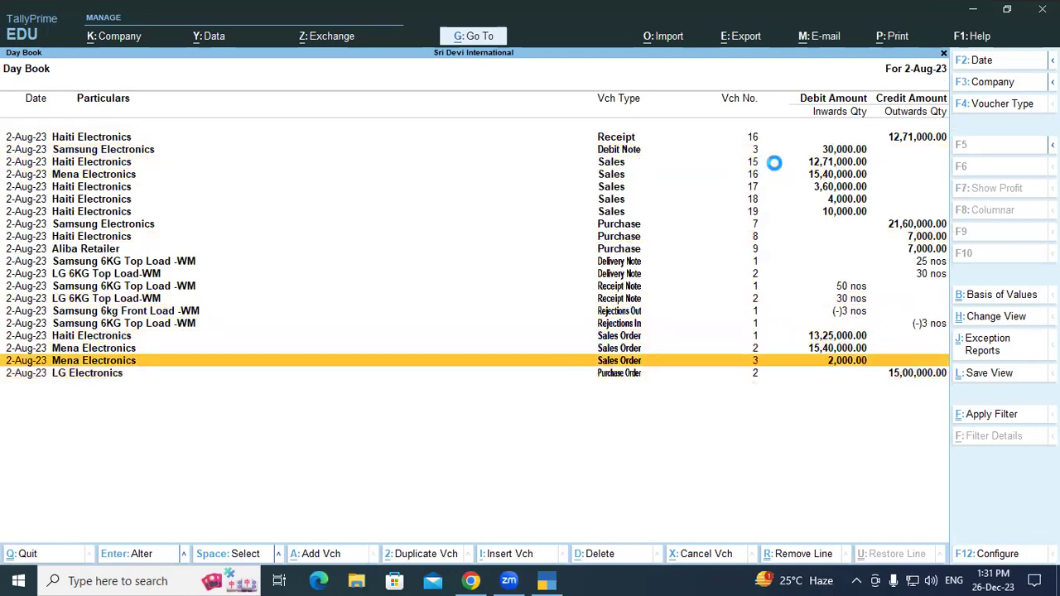
pyautogui.press('Return')
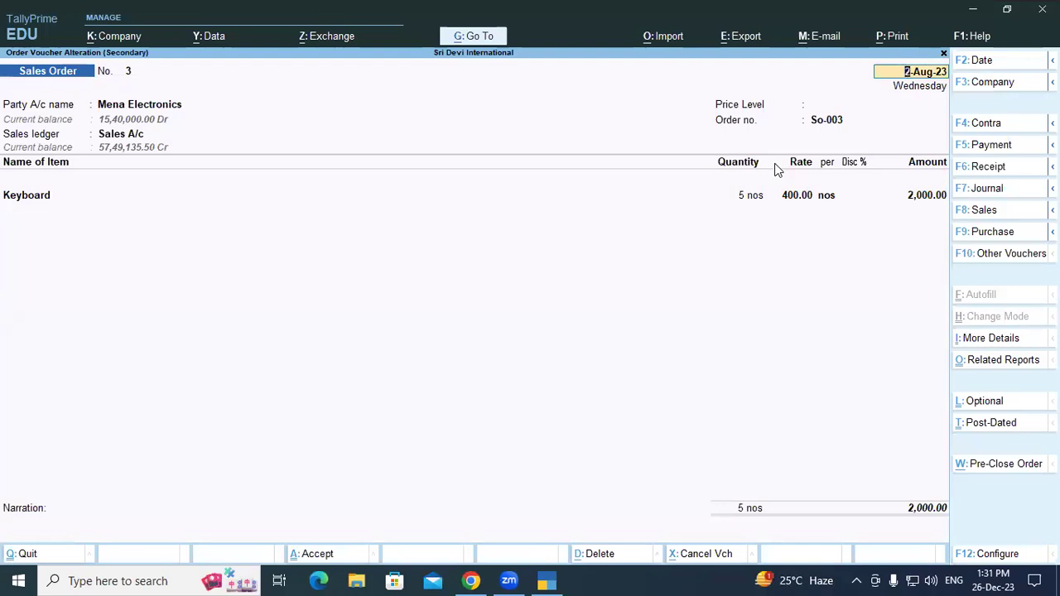